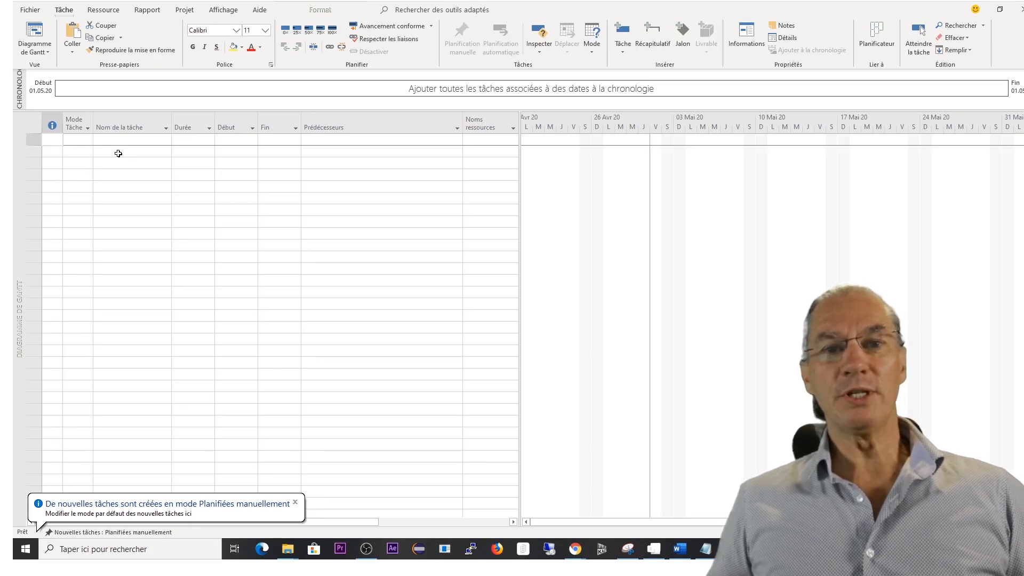
Enter four tasks named Phase 0, Phase 1, Phase 2 and Phase 3 in consecutive rows, starting in row 2.
left_click(120, 152)
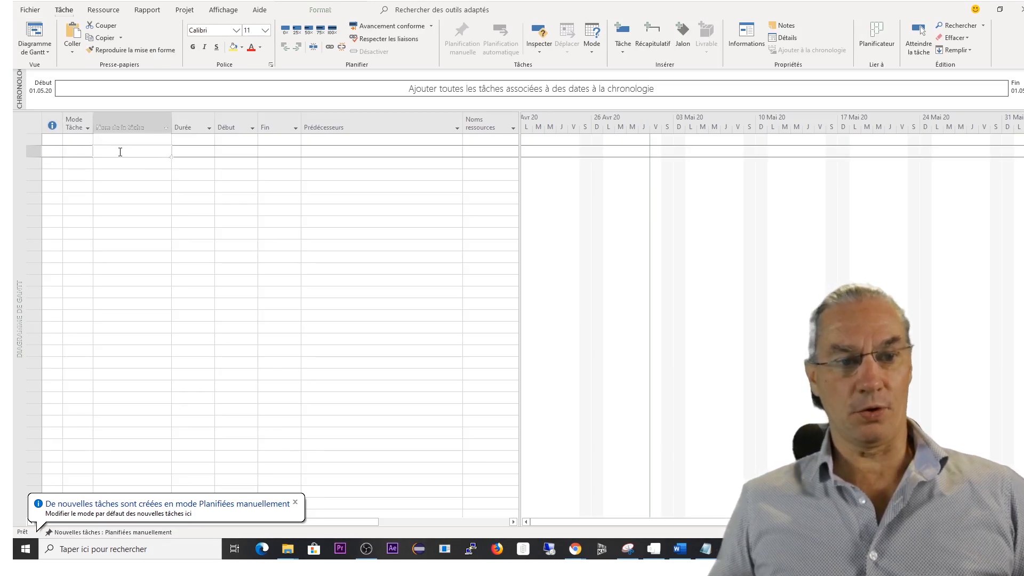
type("Ph")
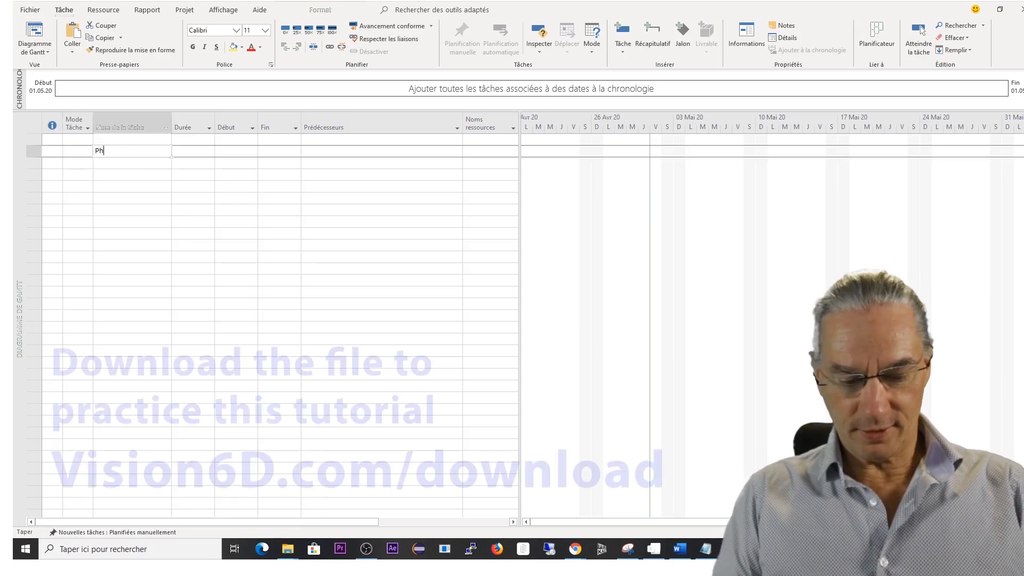
type("ase 0")
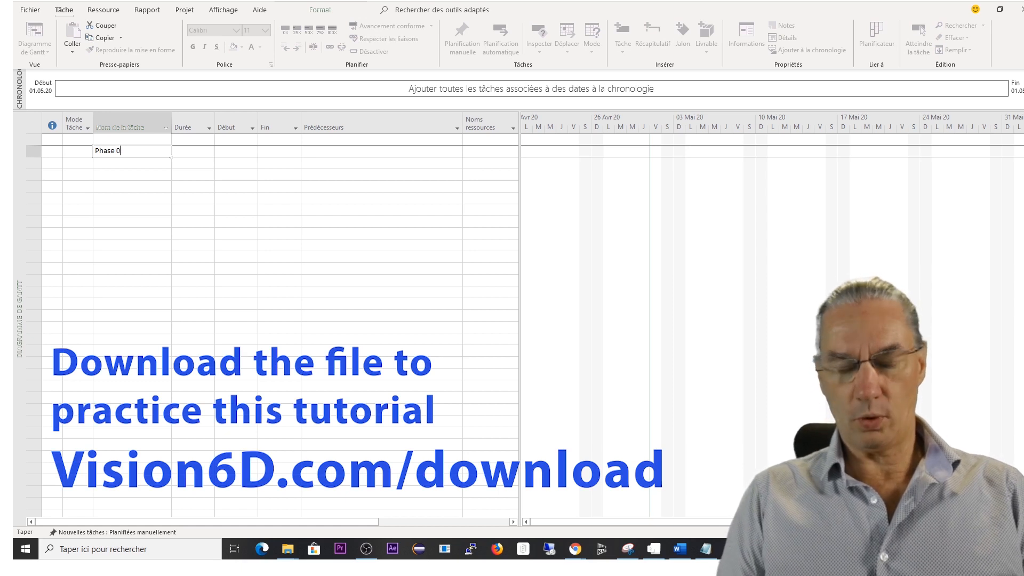
key("Return")
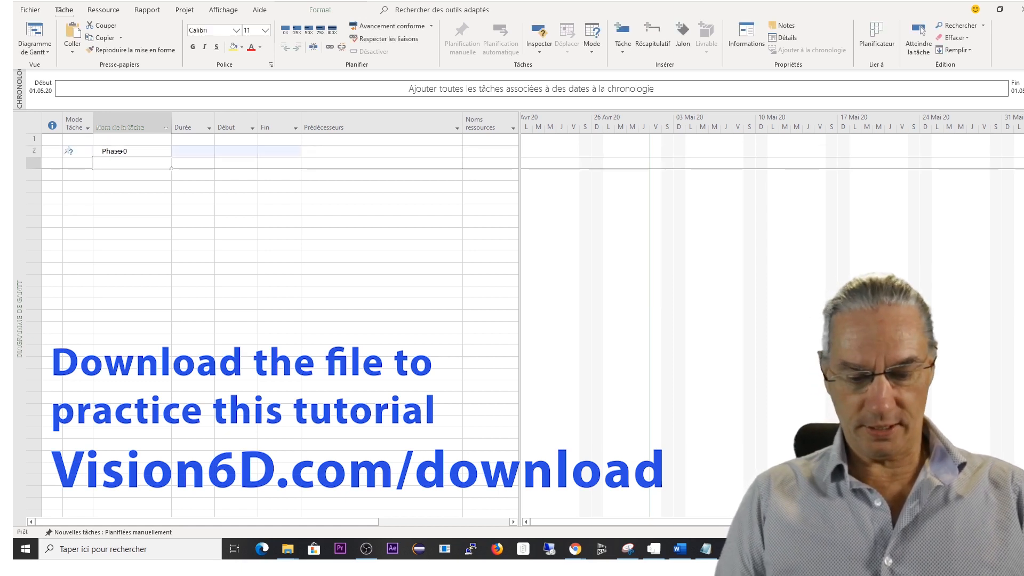
type("Phas")
type("e 1")
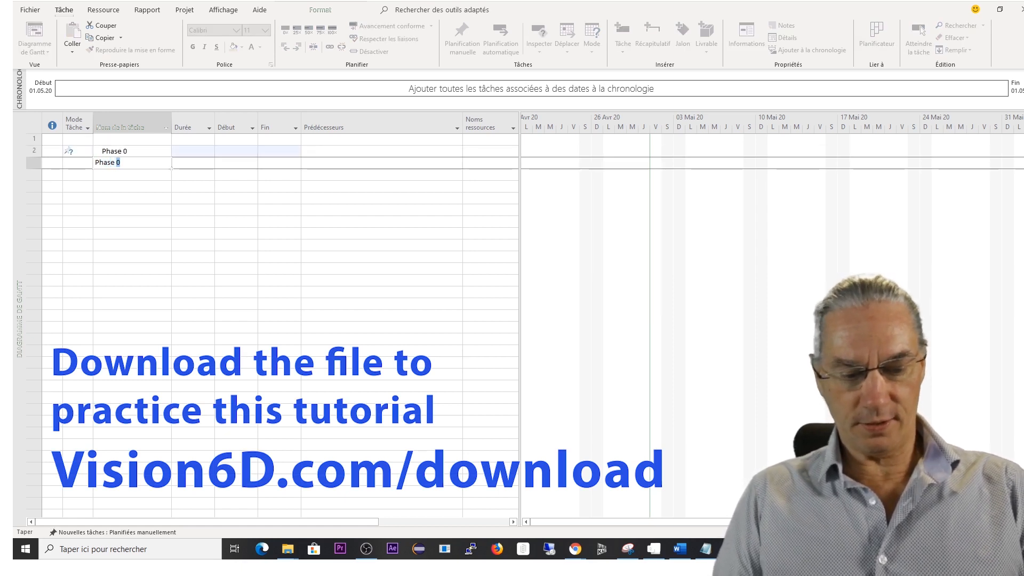
key("Return")
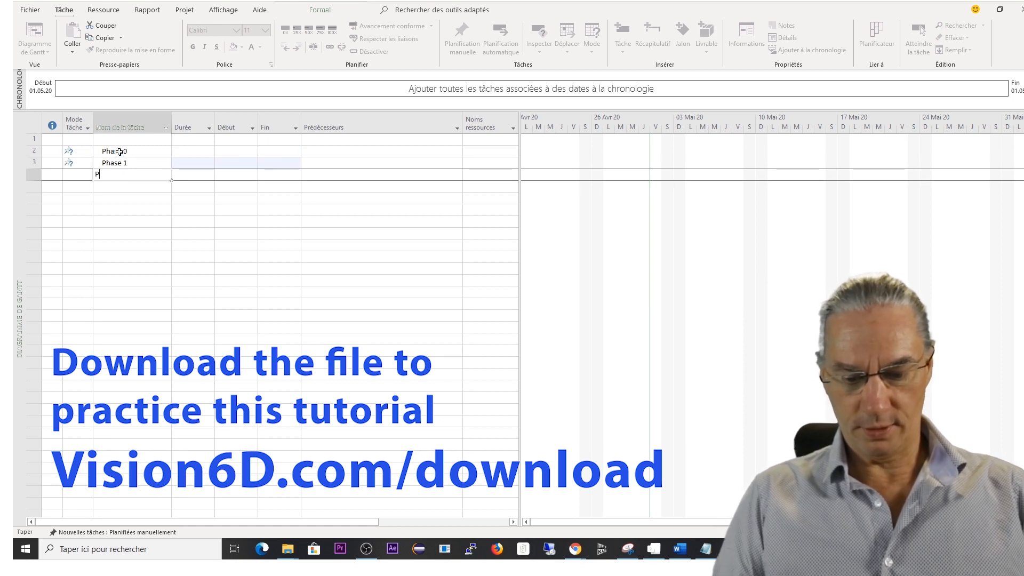
type("Phase 2")
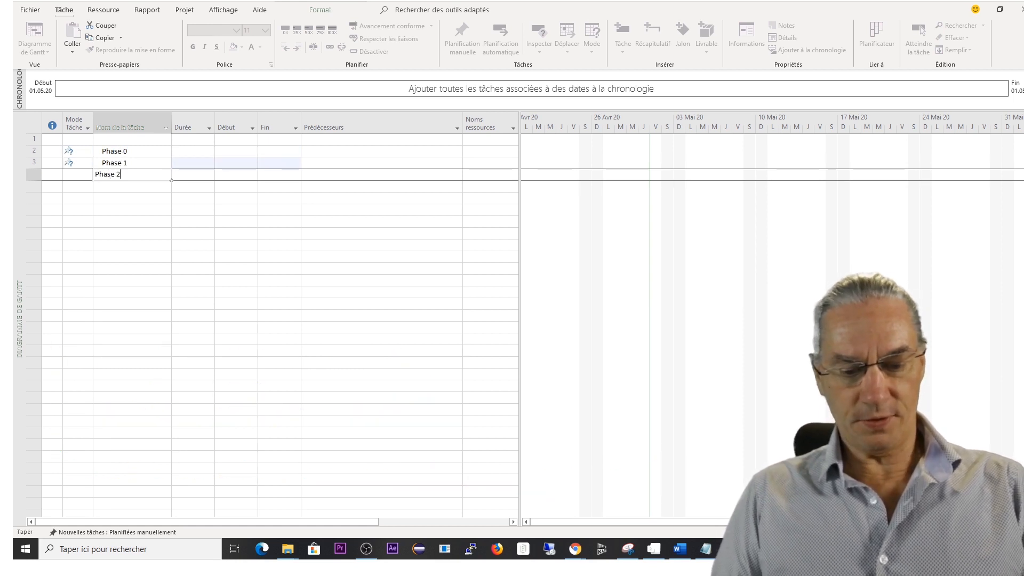
key("Return")
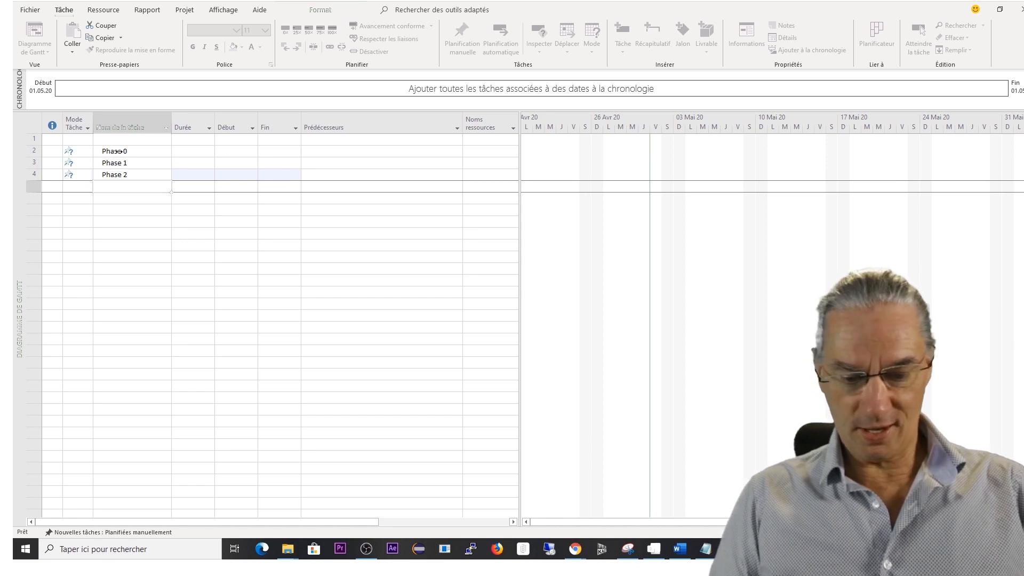
type("Phase")
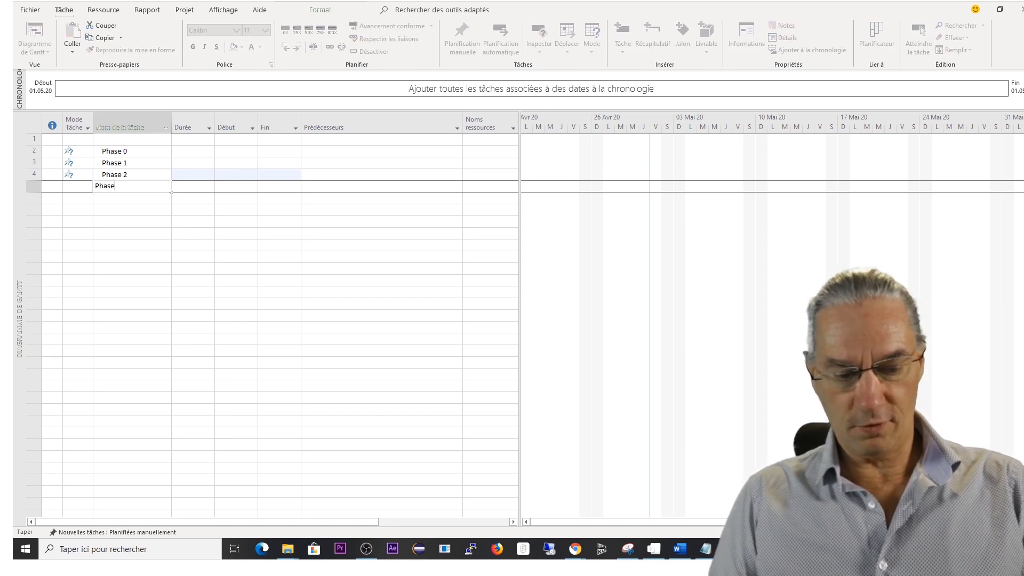
type(" 3")
key("Return")
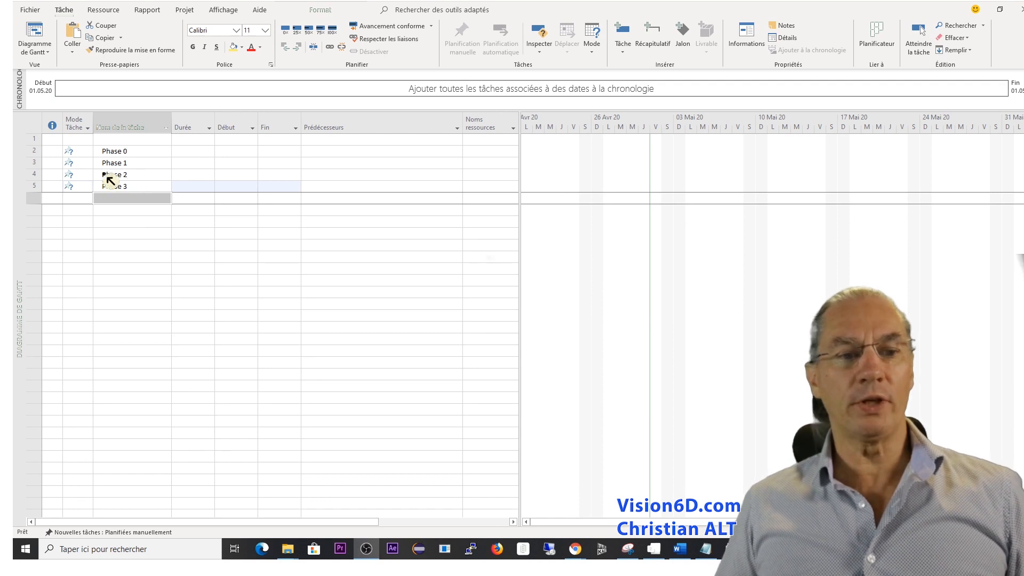
Insert a new task between Phase 0 and Phase 1 and name it Control A.
left_click(39, 165)
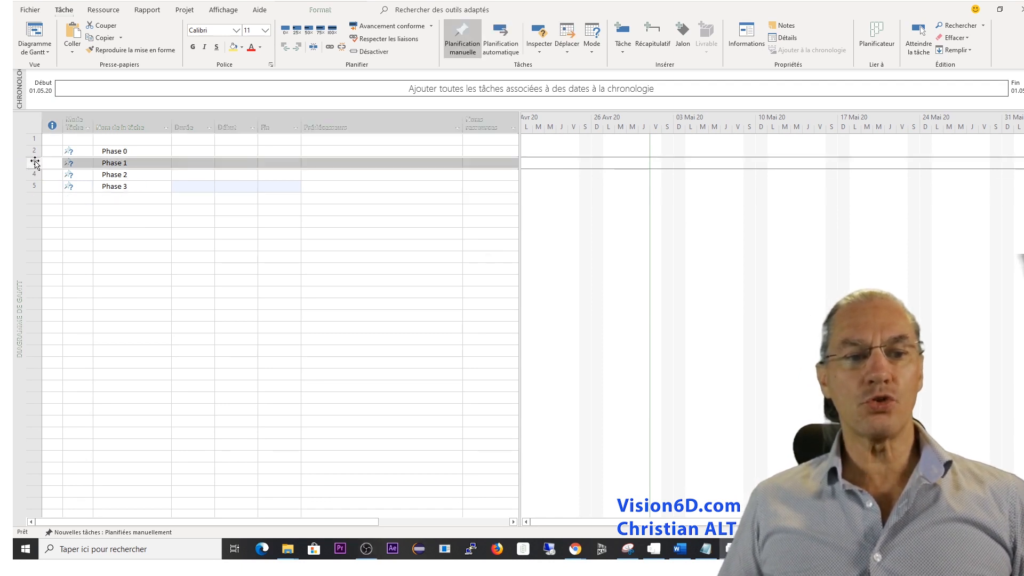
right_click(39, 165)
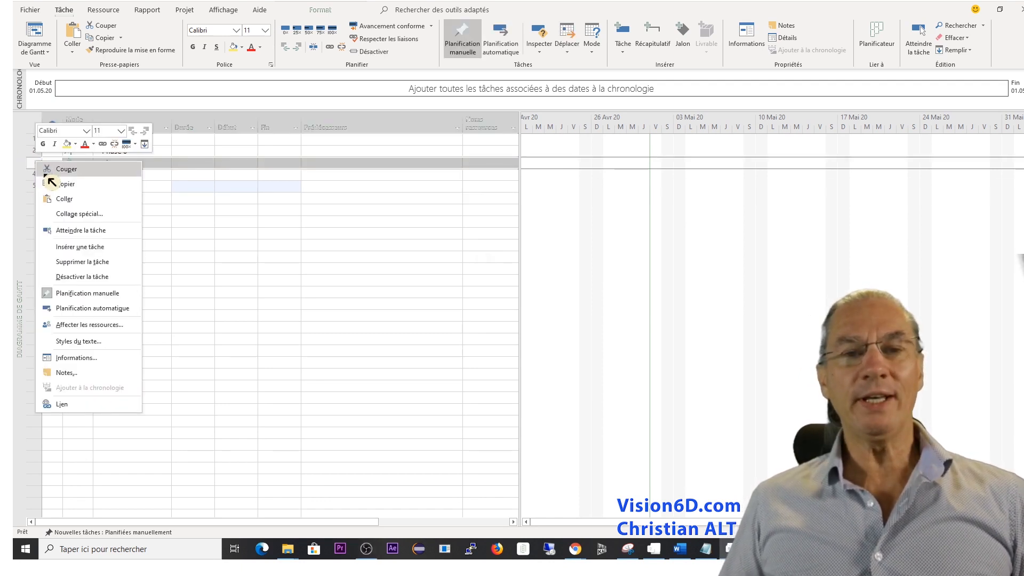
left_click(87, 247)
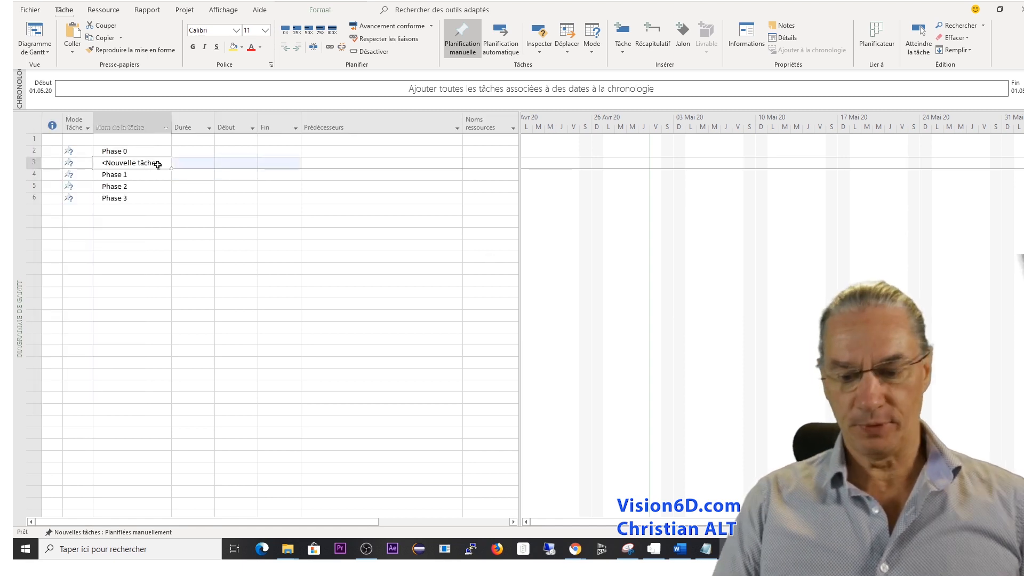
left_click(158, 165)
type("C")
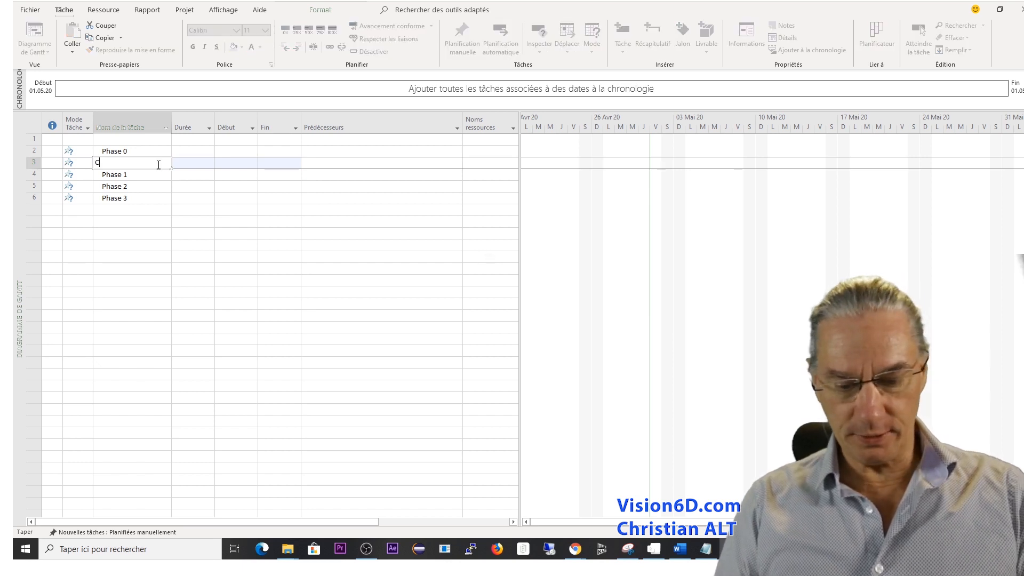
type("ontrol A")
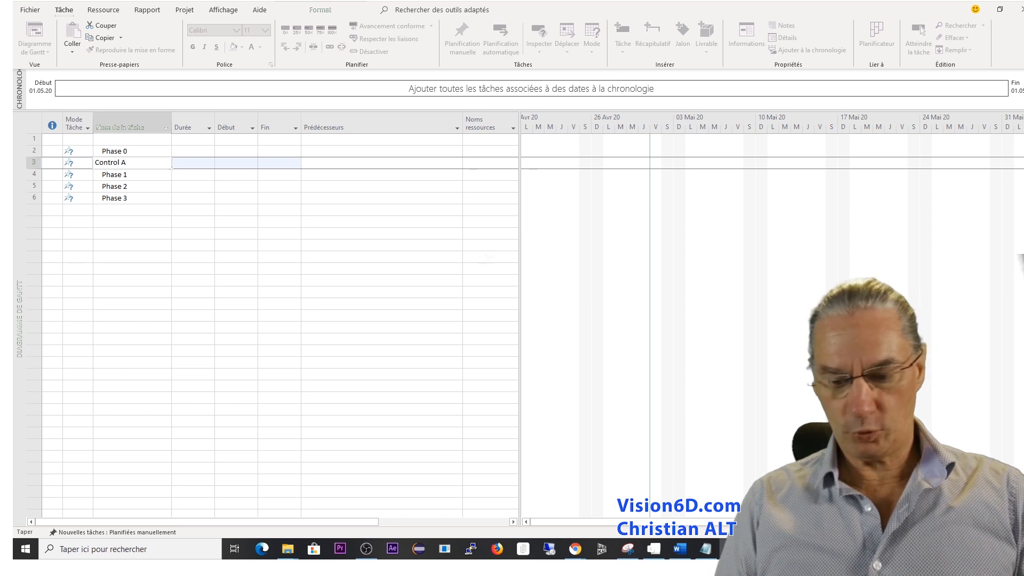
key("Return")
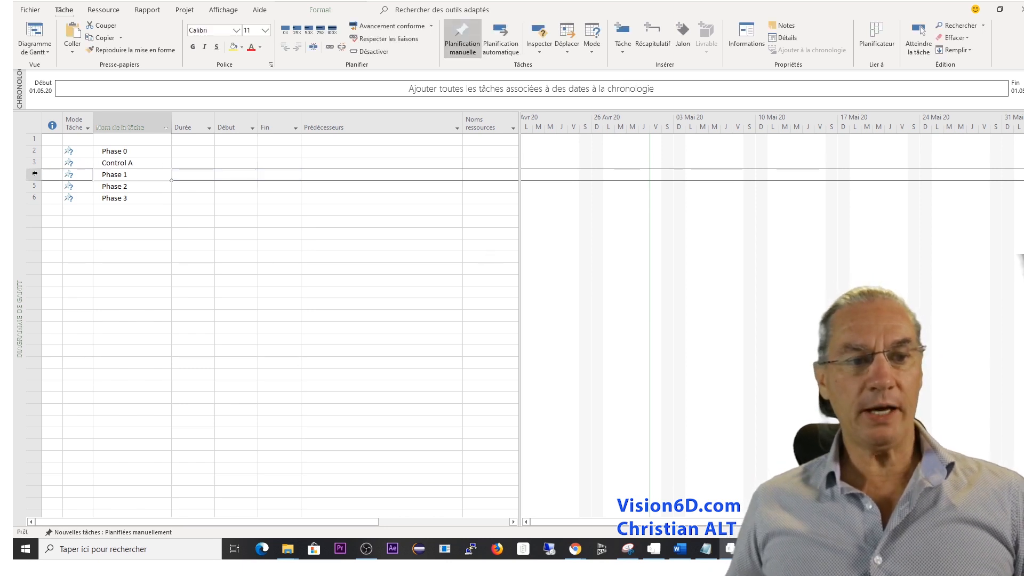
Insert a new task between Control A and Phase 1 and name it Control B.
left_click(35, 173)
right_click(35, 174)
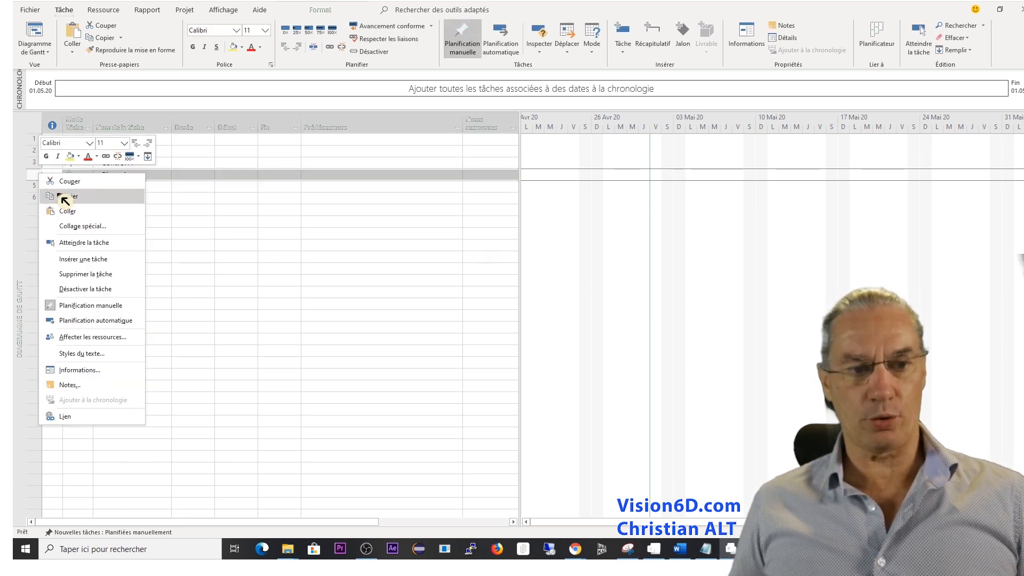
left_click(83, 259)
left_click(161, 176)
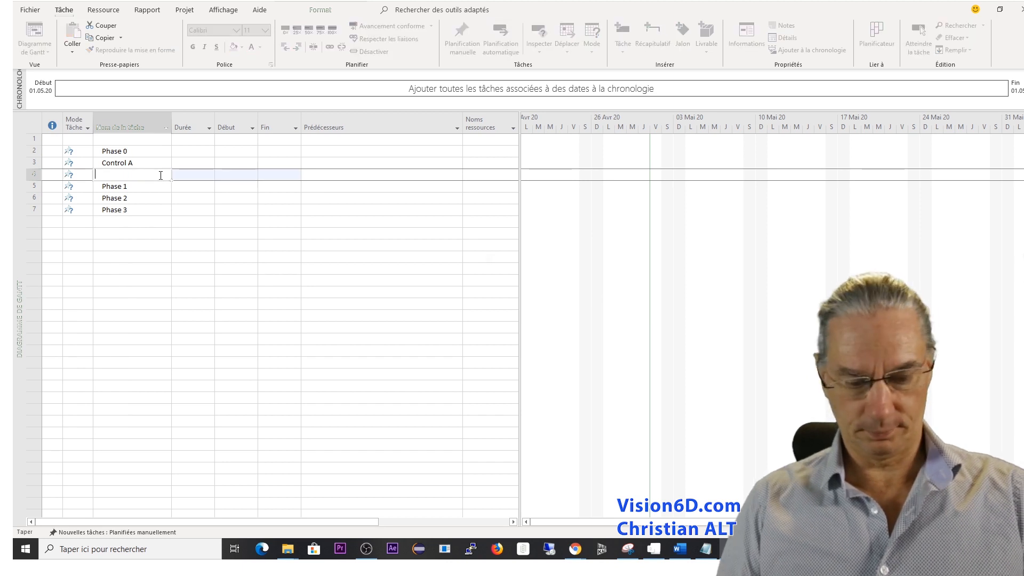
type("Control B")
key("Return")
Insert a new task between Control B and Phase 1 and name it Control C.
left_click(34, 187)
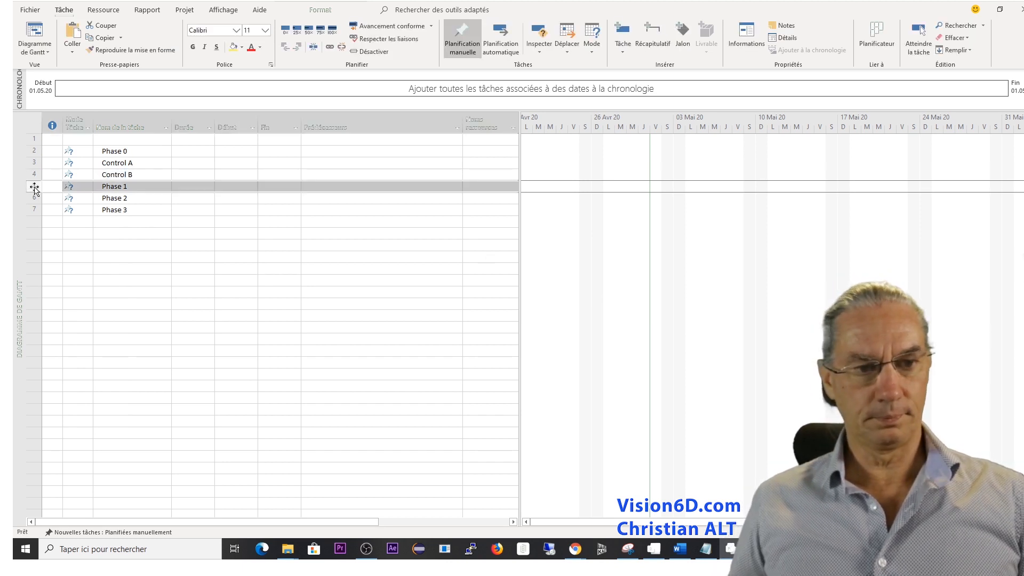
right_click(34, 187)
left_click(83, 272)
left_click(114, 191)
type("CO")
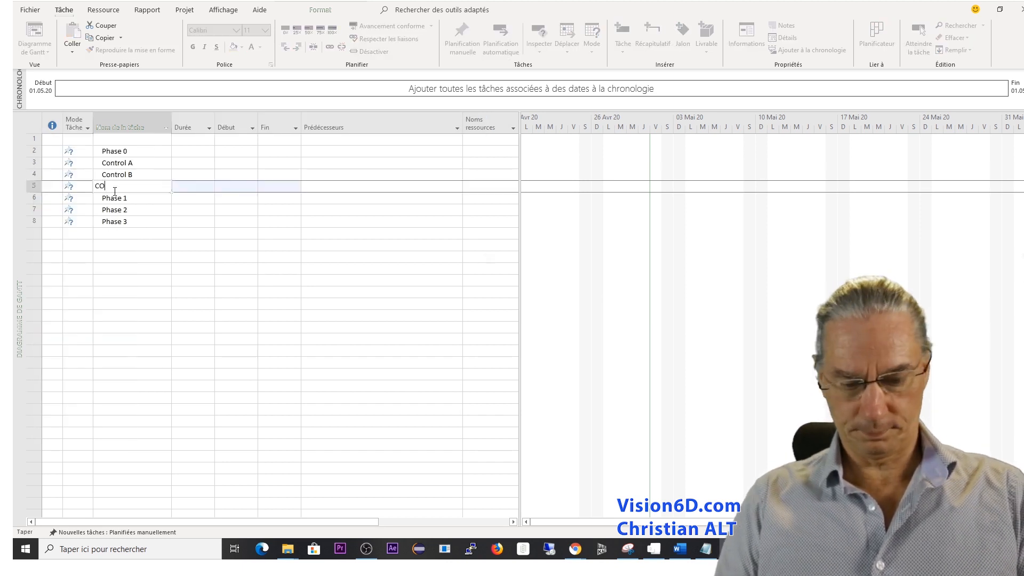
type("ntrol C")
key("Return")
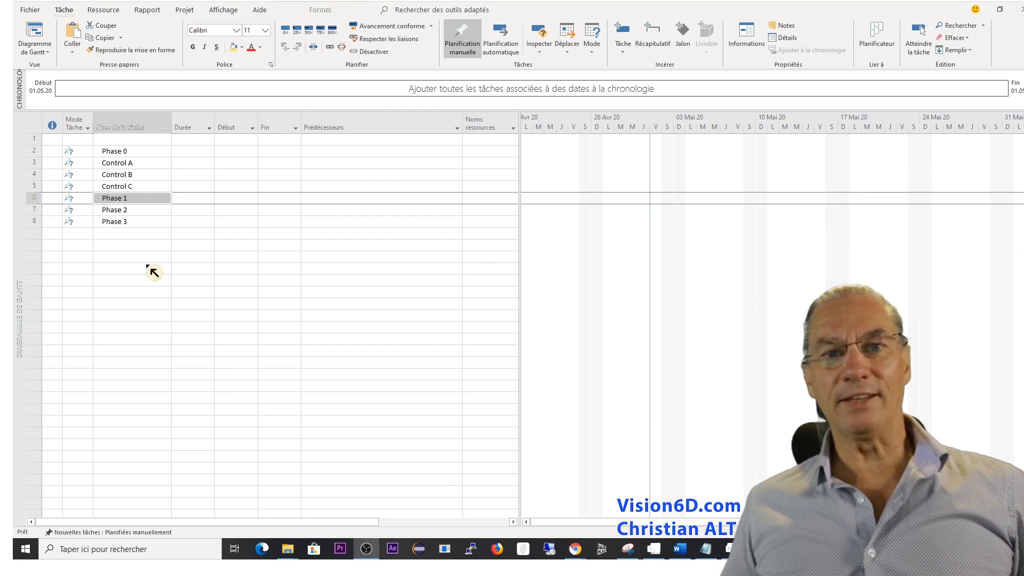
Indent Control A, Control B and Control C together as subtasks of Phase 0.
left_click(35, 162)
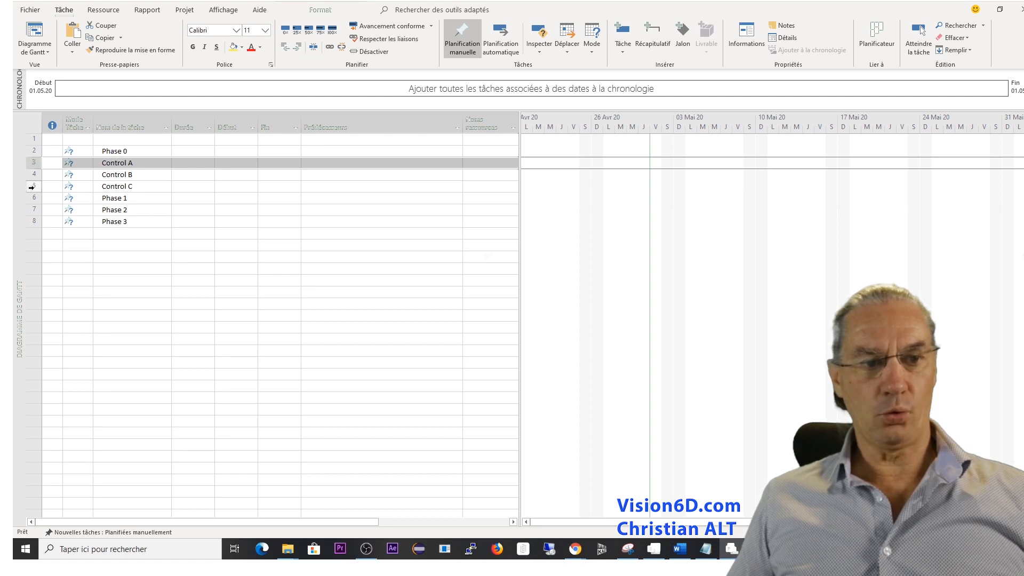
left_click(31, 187, "shift")
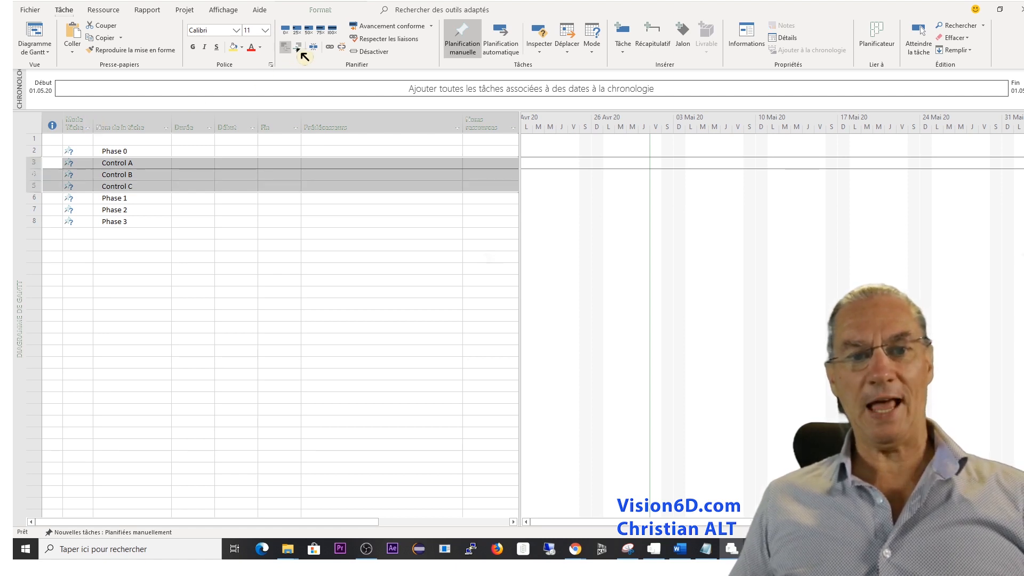
left_click(304, 49)
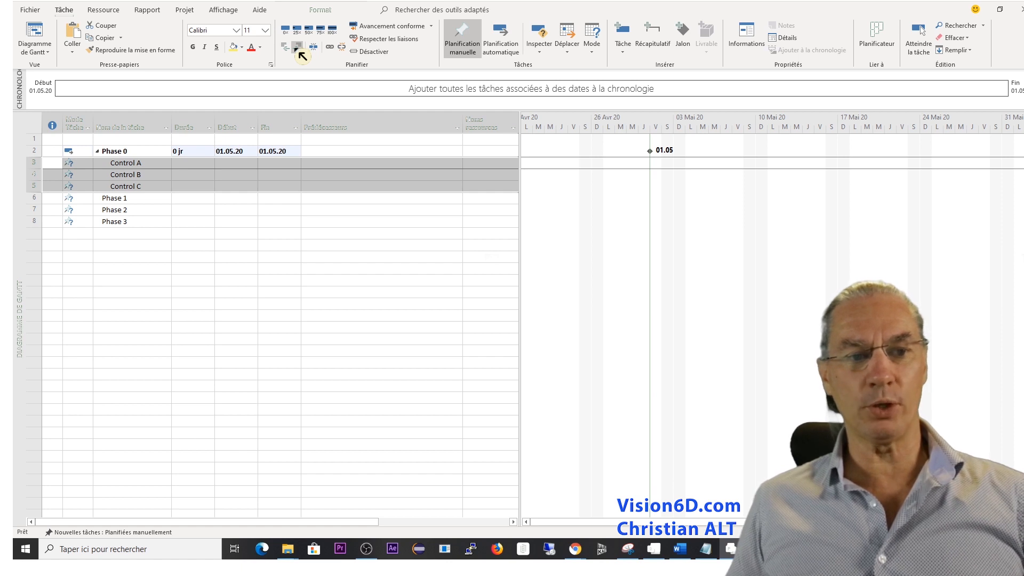
Insert three new subtasks above Control A under Phase 0 and name the first one Initiation.
right_click(37, 165)
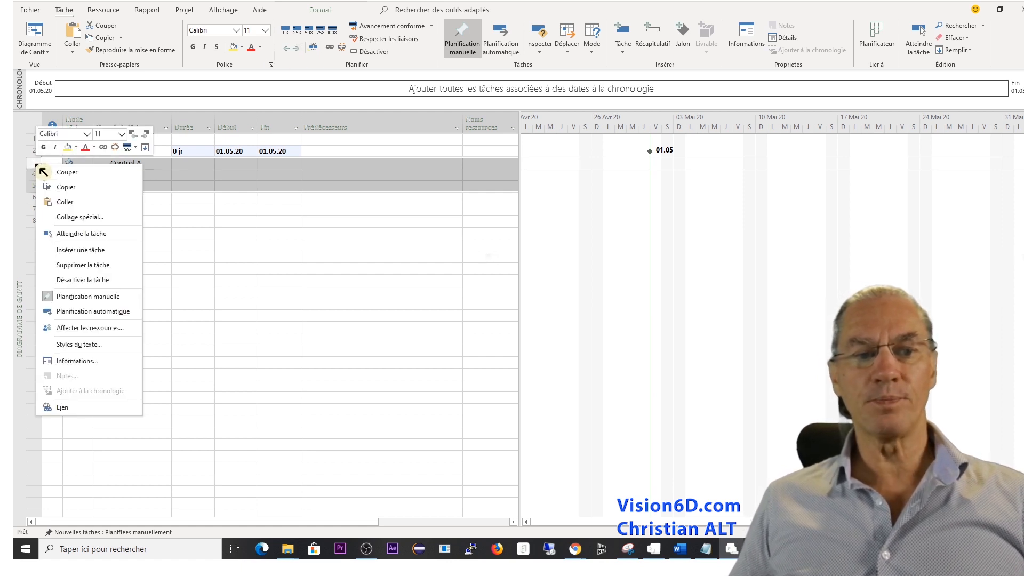
left_click(79, 252)
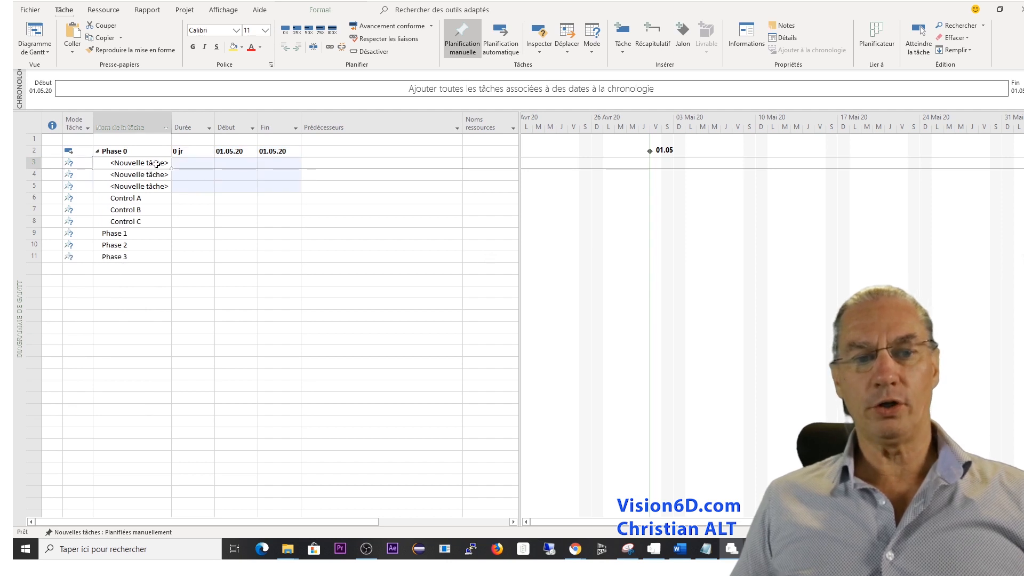
left_click(156, 164)
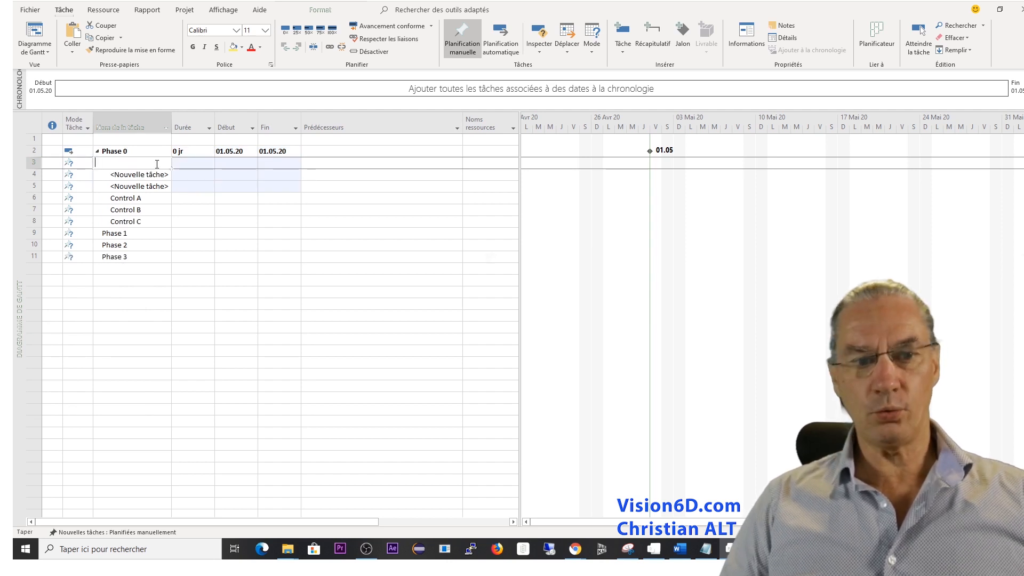
type("Ini")
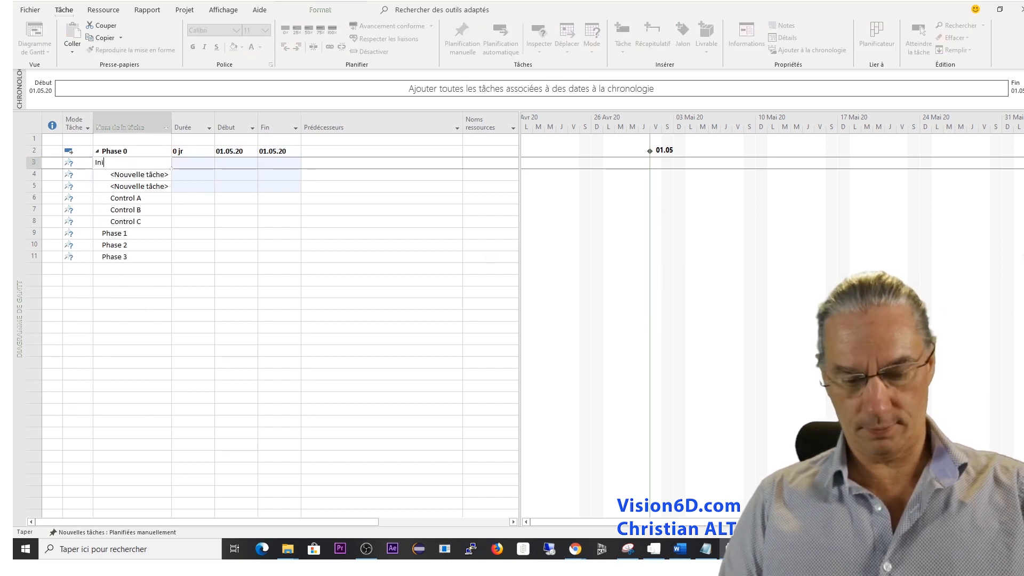
type("tiation")
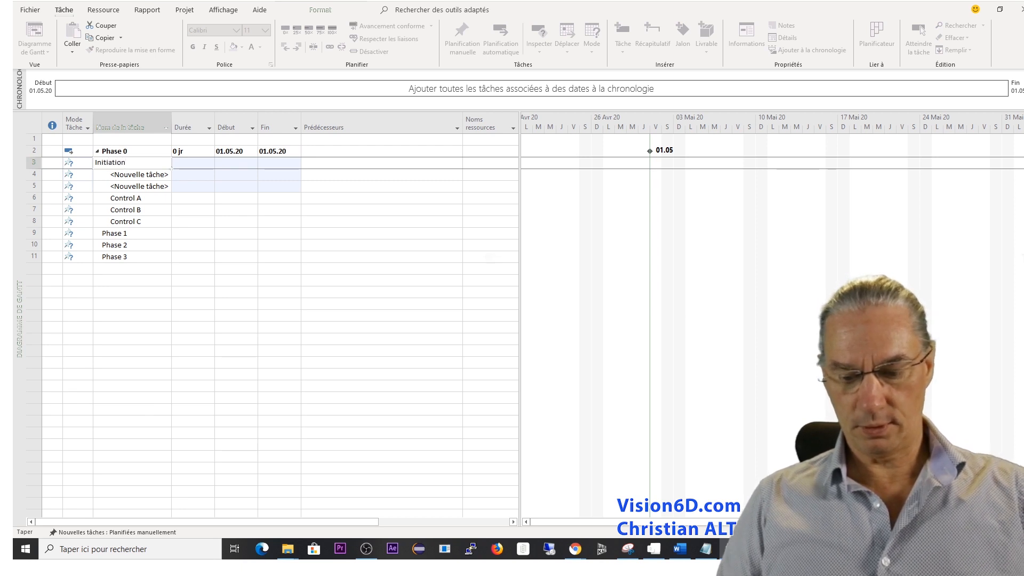
key("Return")
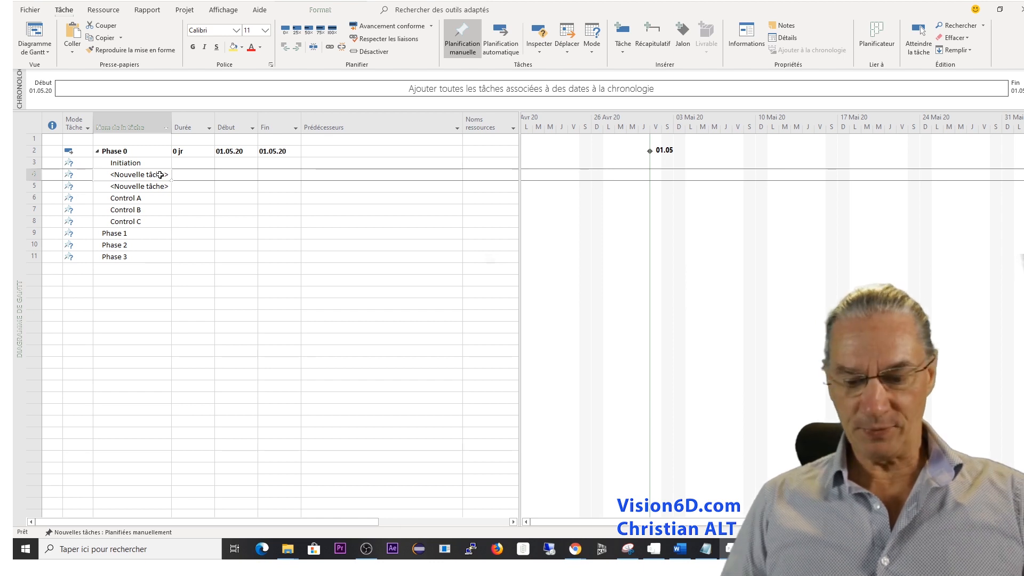
Name the first unnamed task below Initiation Plan.
left_click(160, 175)
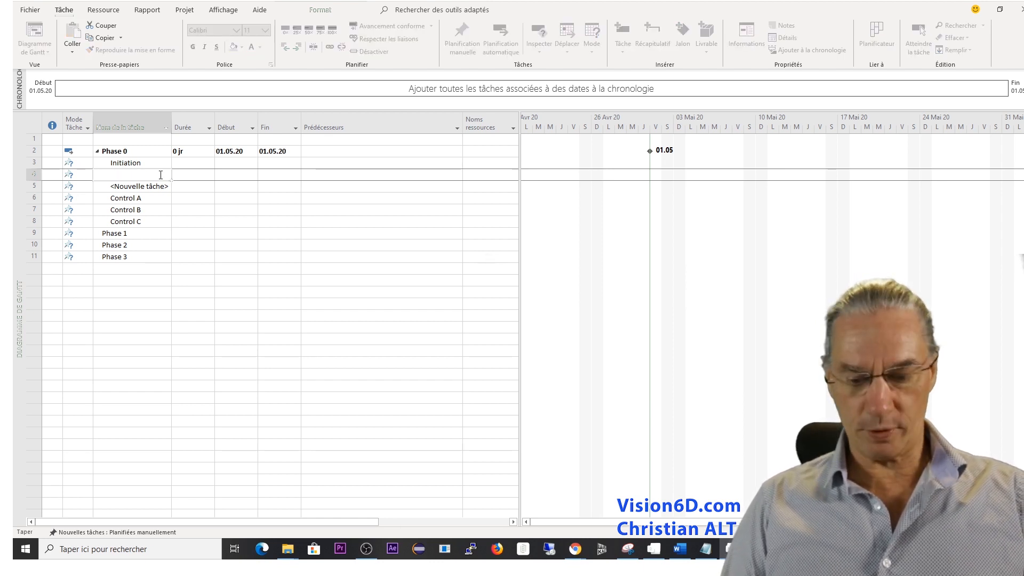
type("Plan")
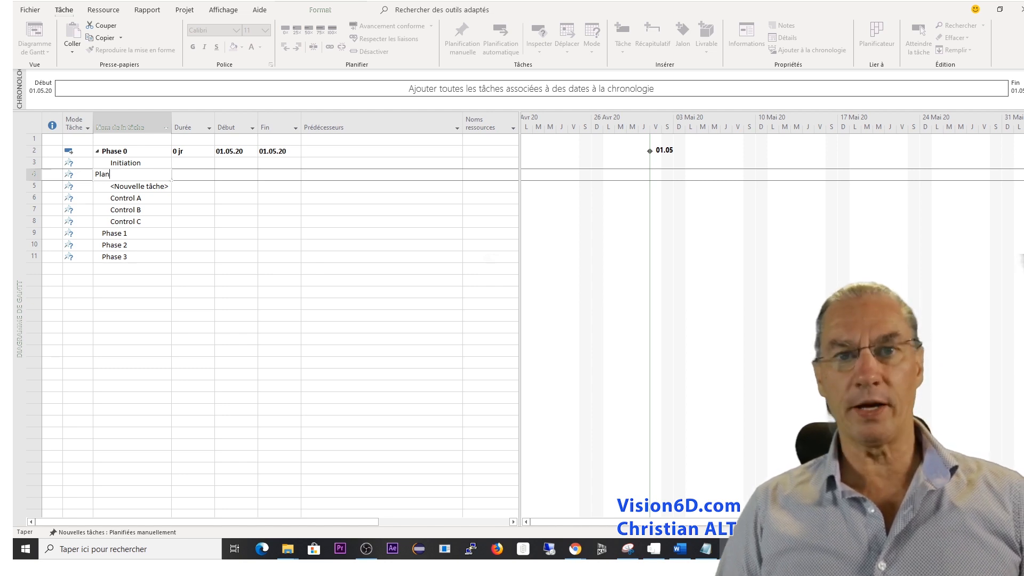
key("Return")
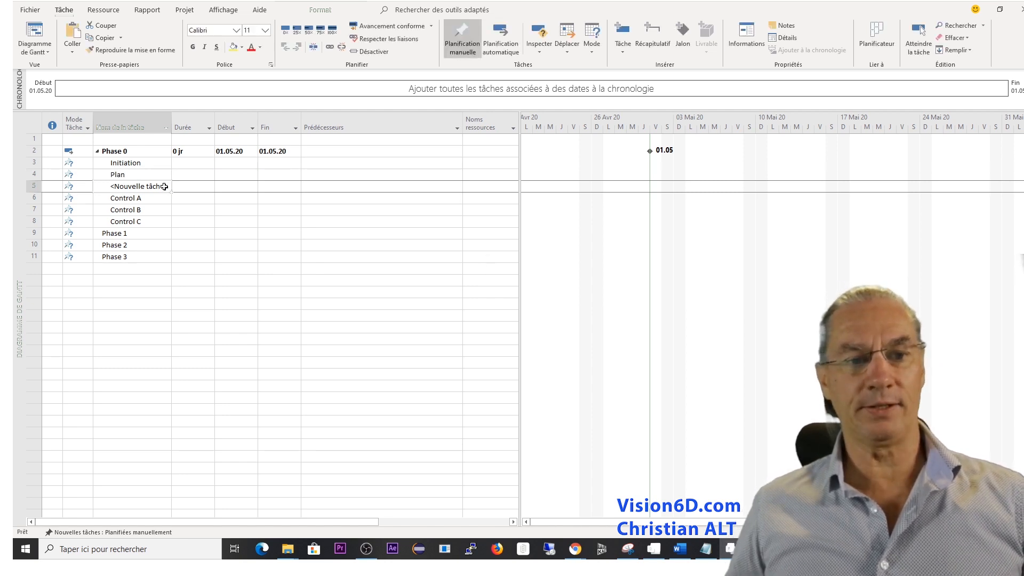
Name the unnamed task between Plan and Control A "Do Something / Executiton".
left_click(167, 189)
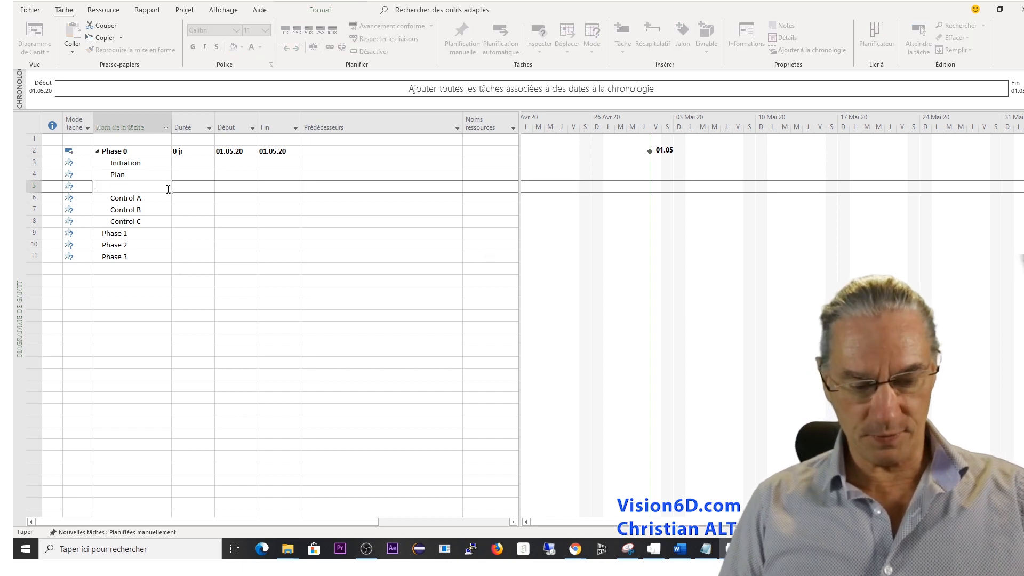
type("Do So")
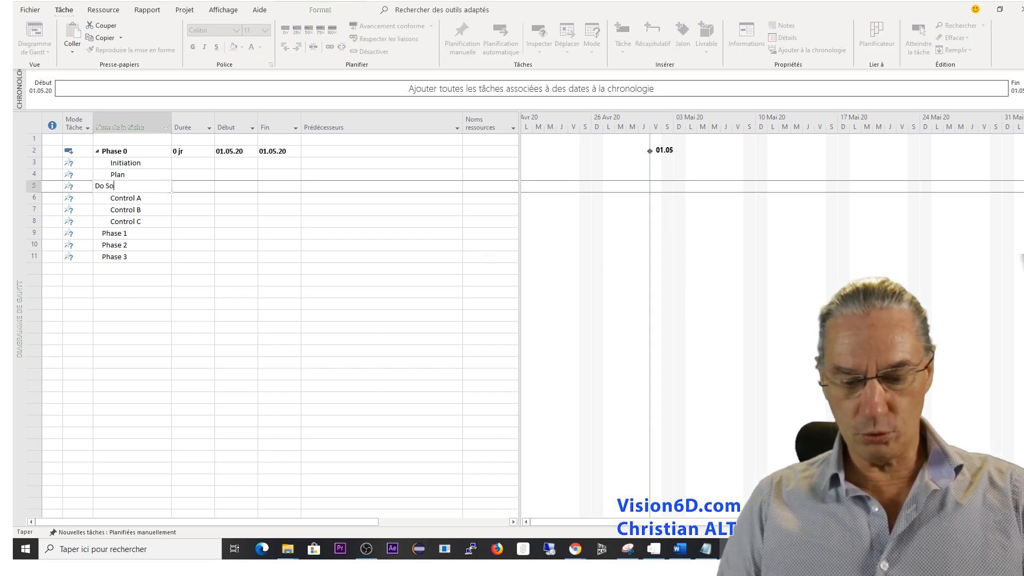
type("mething")
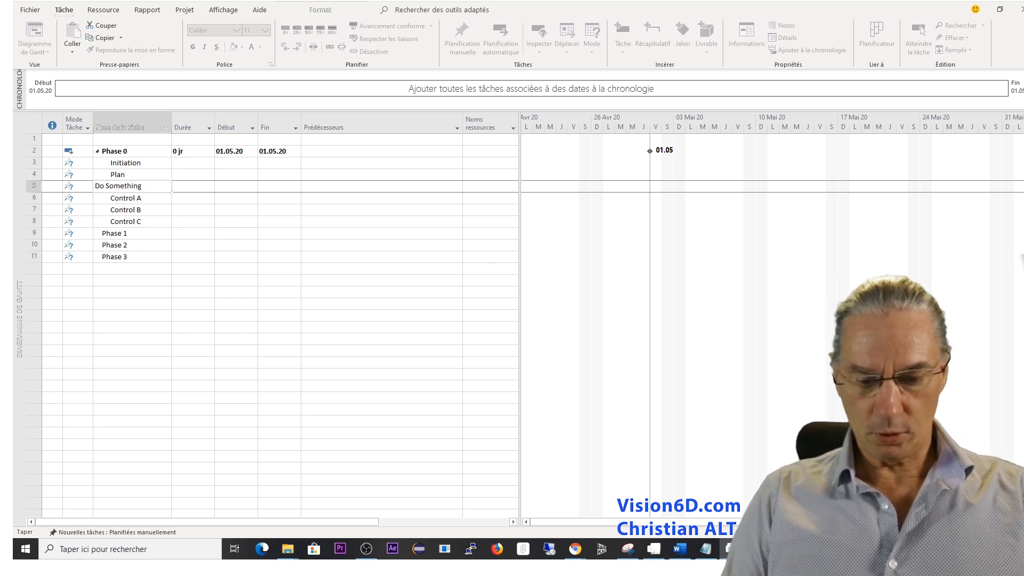
type(" / Exec")
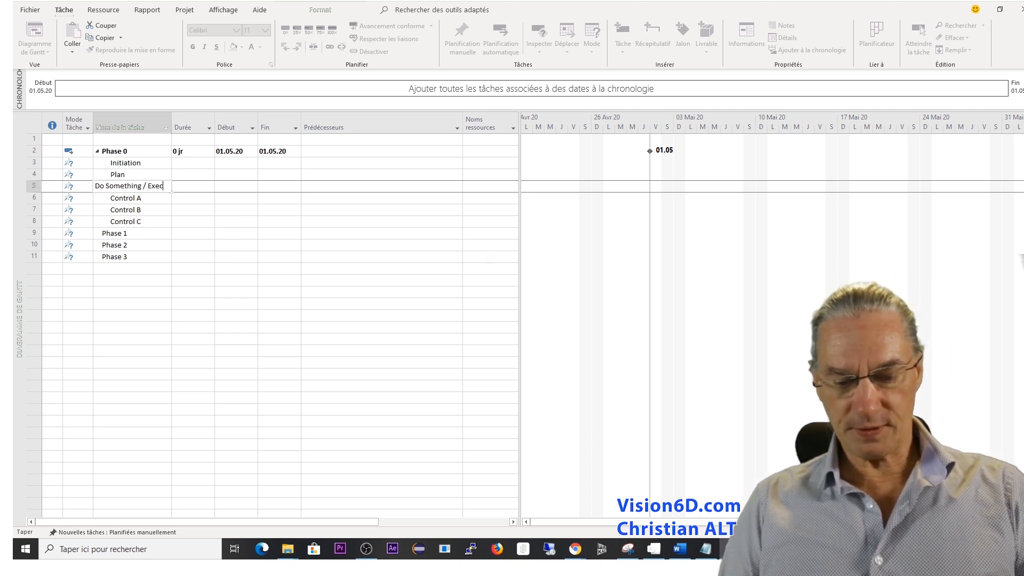
type("utiton")
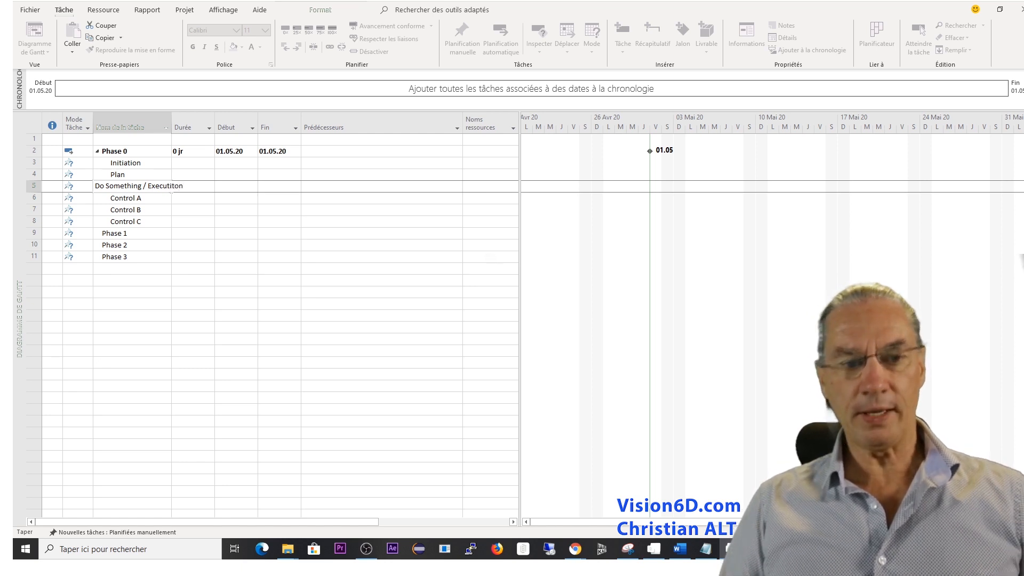
key("Return")
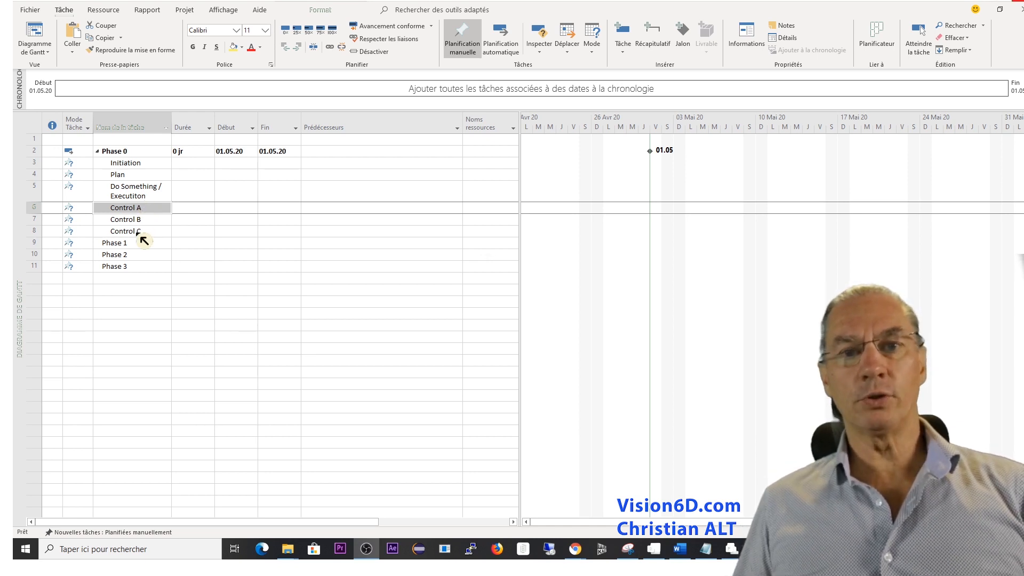
Insert a new task directly above Control A and name it Control.
right_click(35, 208)
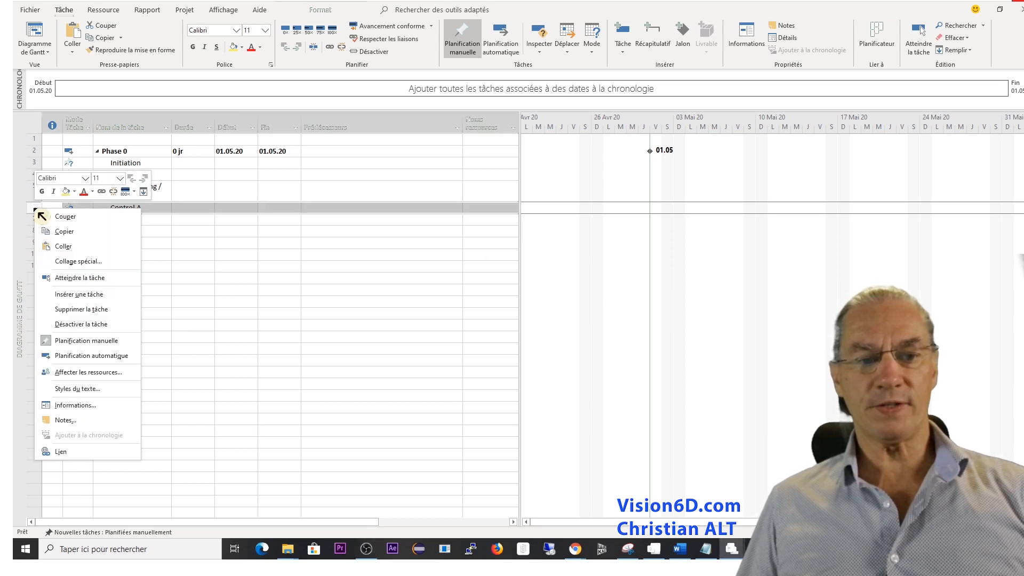
left_click(77, 295)
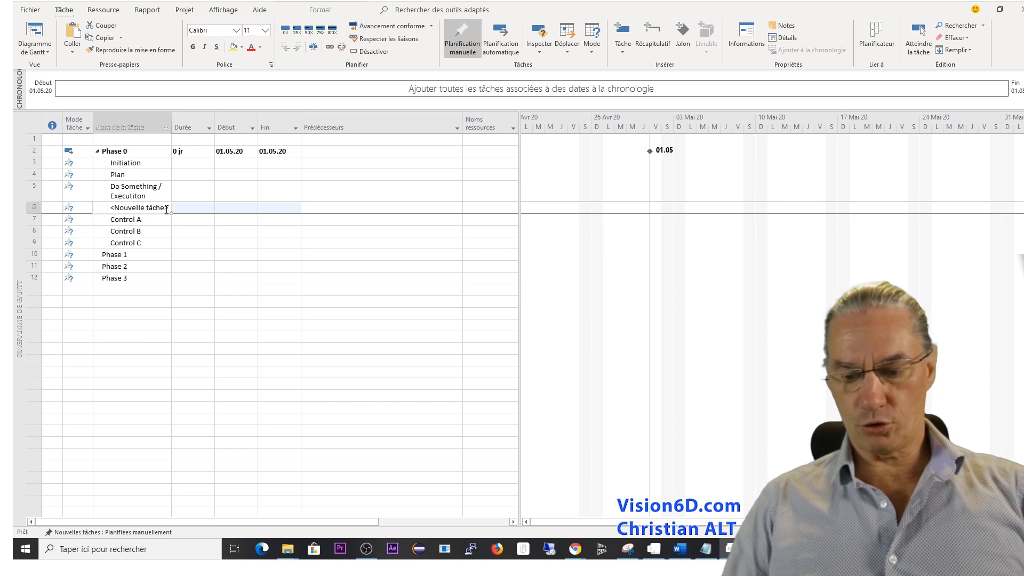
left_click(167, 209)
type("Control")
key("Return")
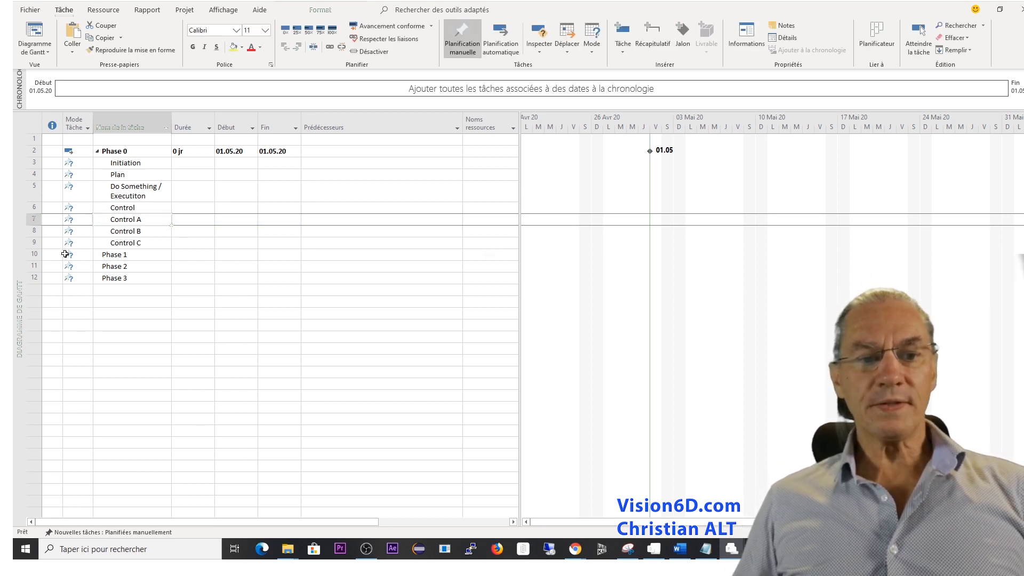
Insert a new task between Control C and Phase 1 and name it Phase review.
left_click(37, 255)
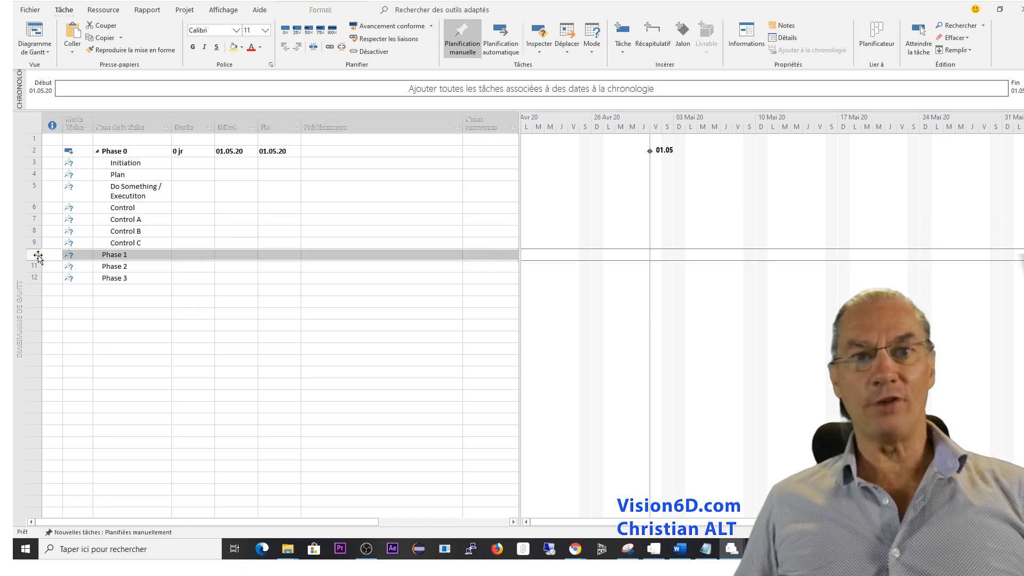
right_click(38, 257)
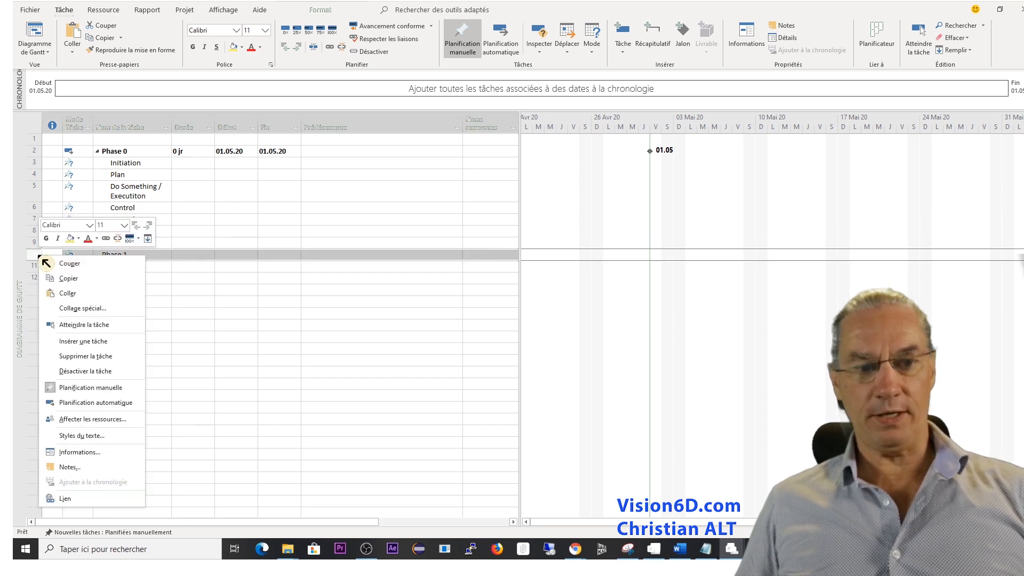
left_click(88, 344)
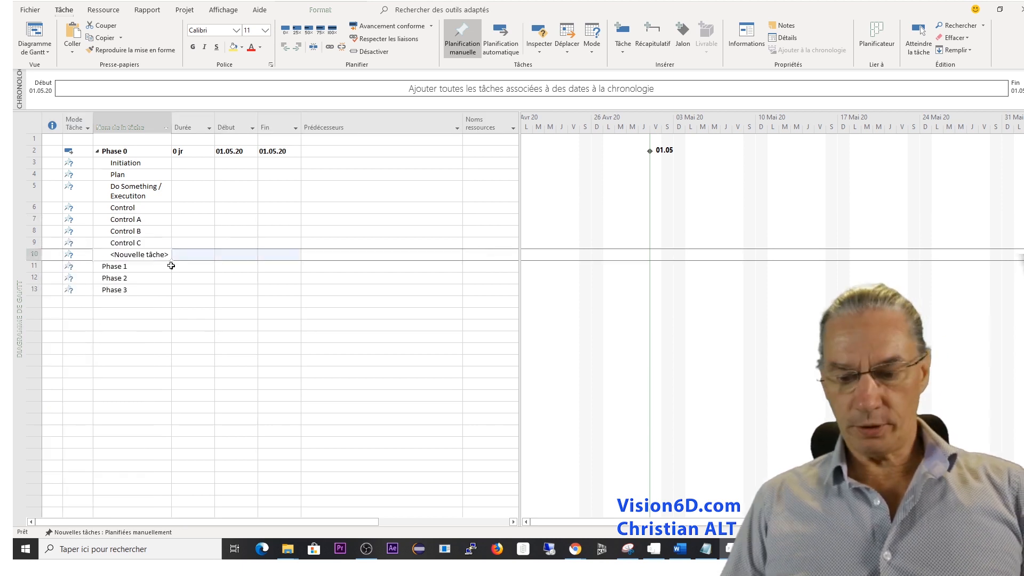
key("BackSpace")
type("Phase review")
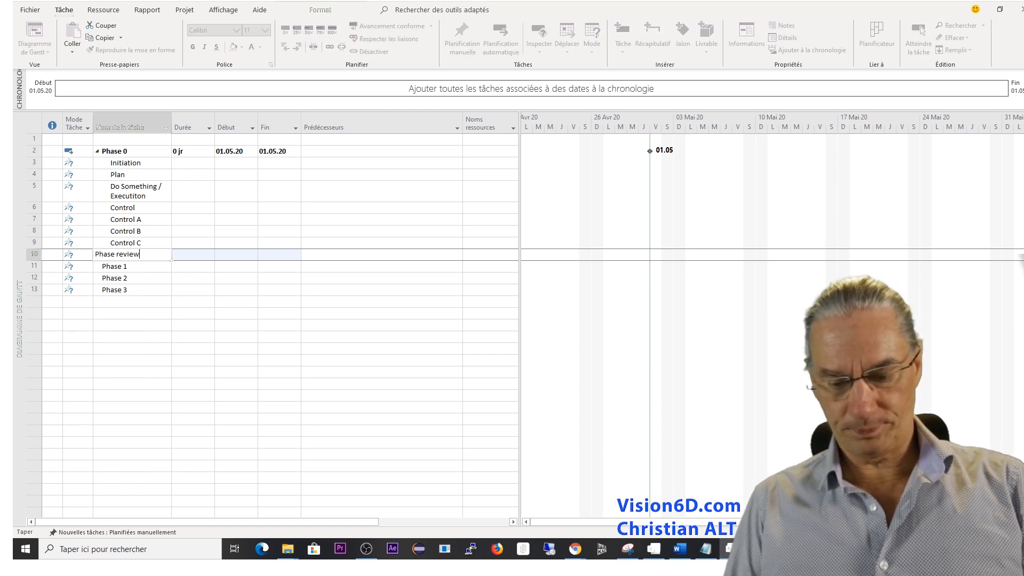
key("Return")
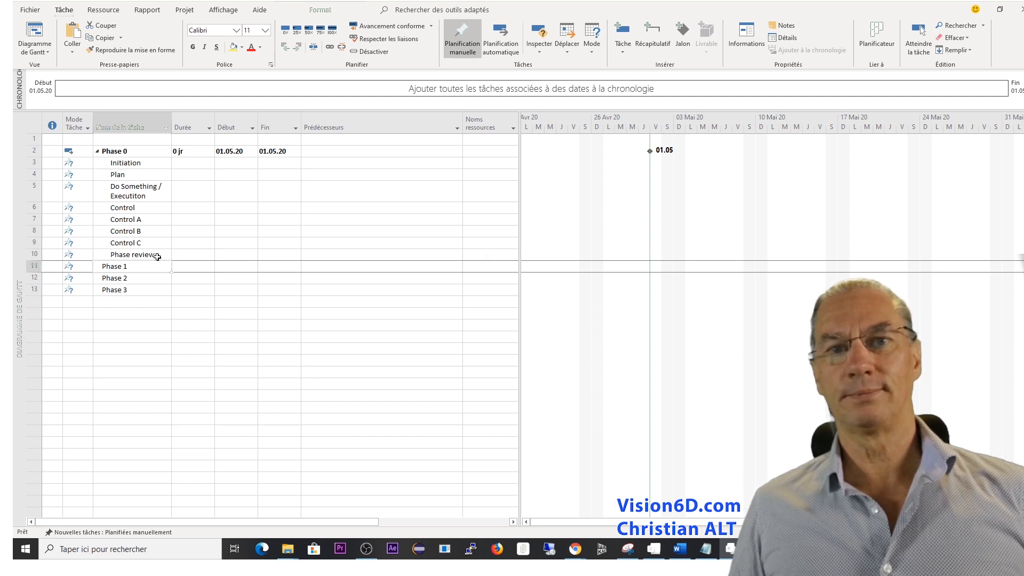
Insert a new task between Control C and Phase review and name it Phase deliverable.
left_click(36, 255)
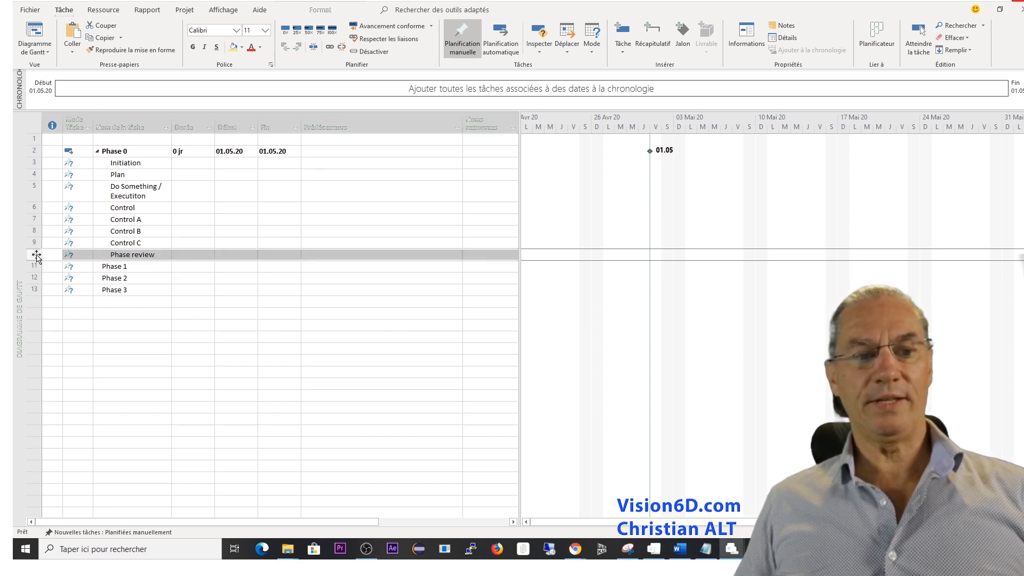
right_click(36, 255)
left_click(69, 341)
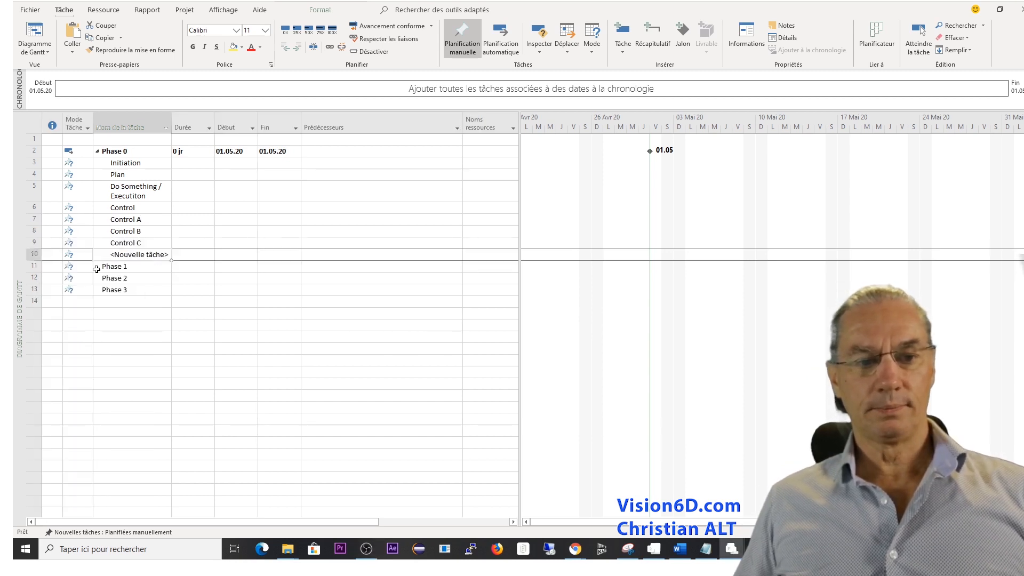
type("Phase del")
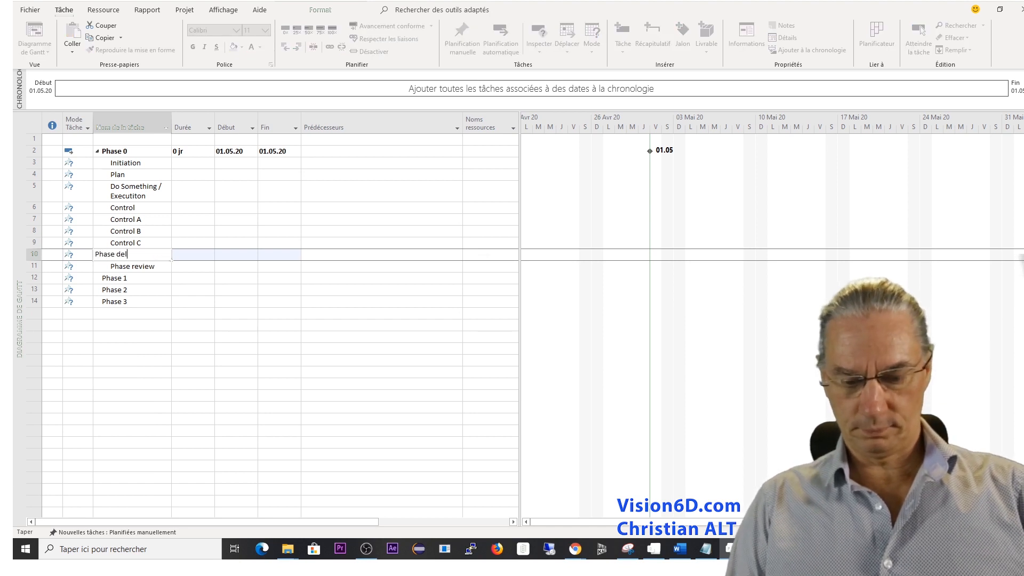
type("iverable")
key("Return")
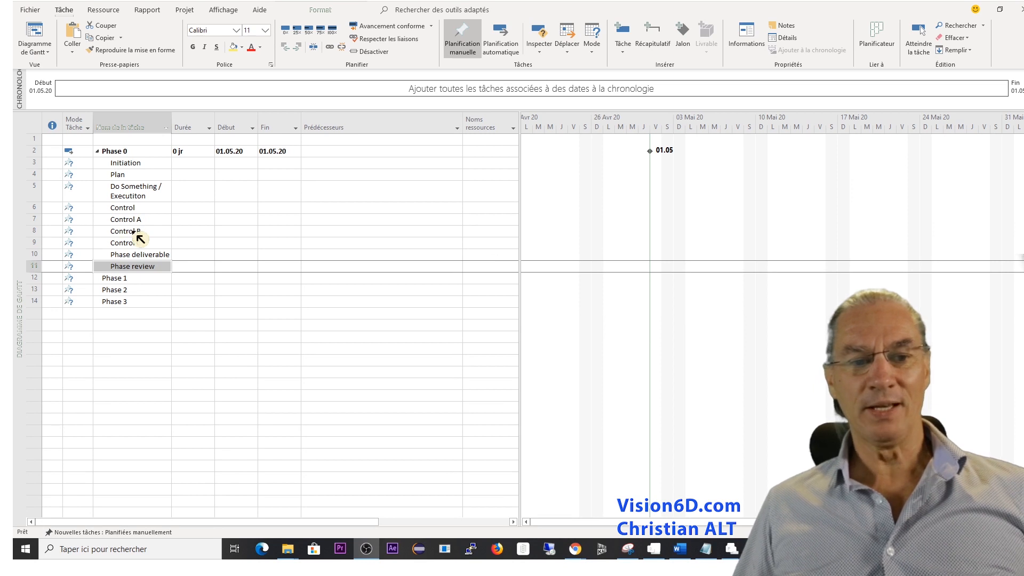
Move Control A below Control C and indent the three lettered controls together as subtasks of Control.
left_click(33, 219)
left_click_drag(33, 219, 35, 245)
left_click(37, 220, "shift")
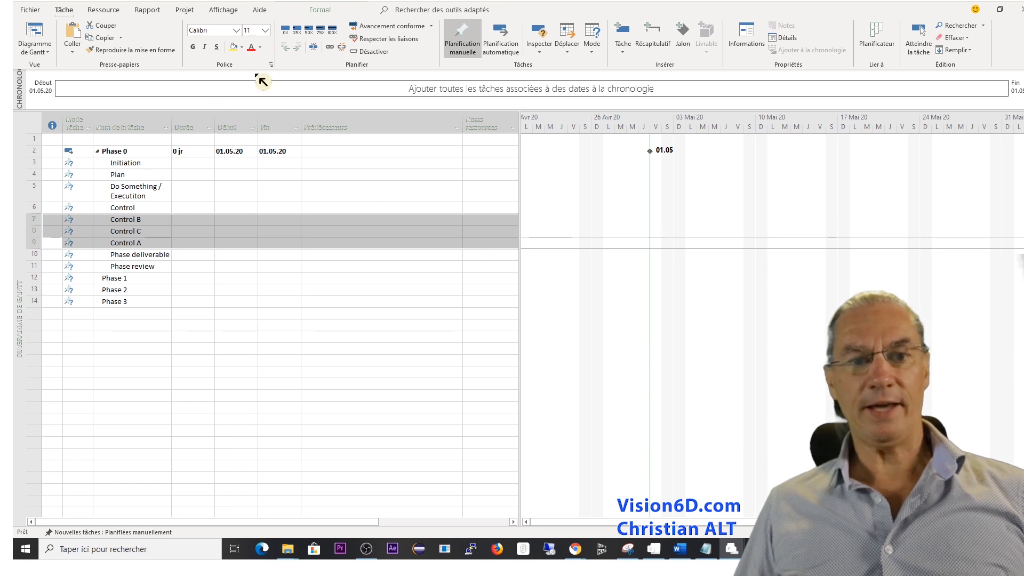
left_click(300, 47)
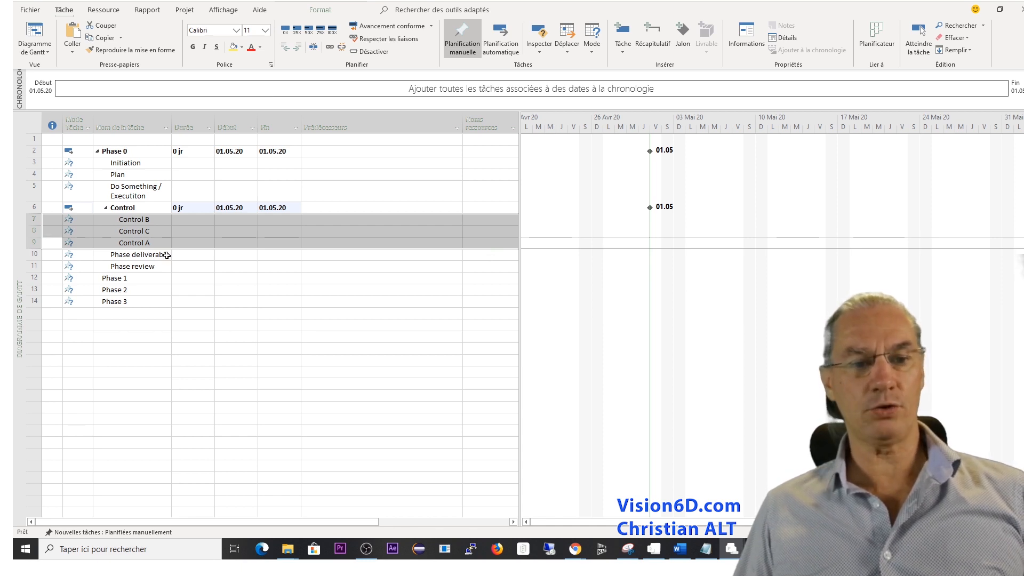
Insert a new task between Phase review and Phase 1 and name it "Go / no-go".
left_click(33, 278)
right_click(34, 278)
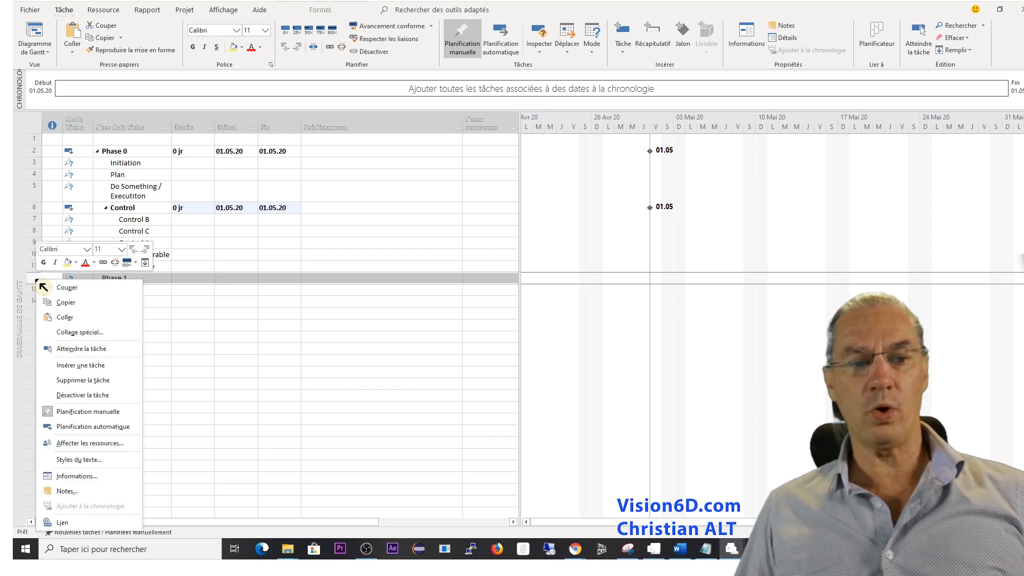
left_click(81, 365)
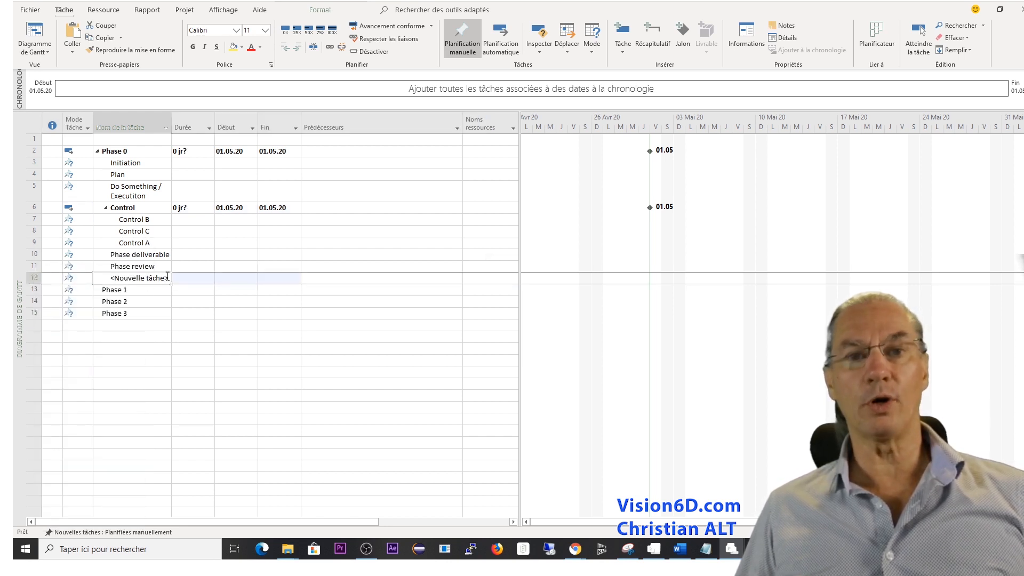
left_click(167, 276)
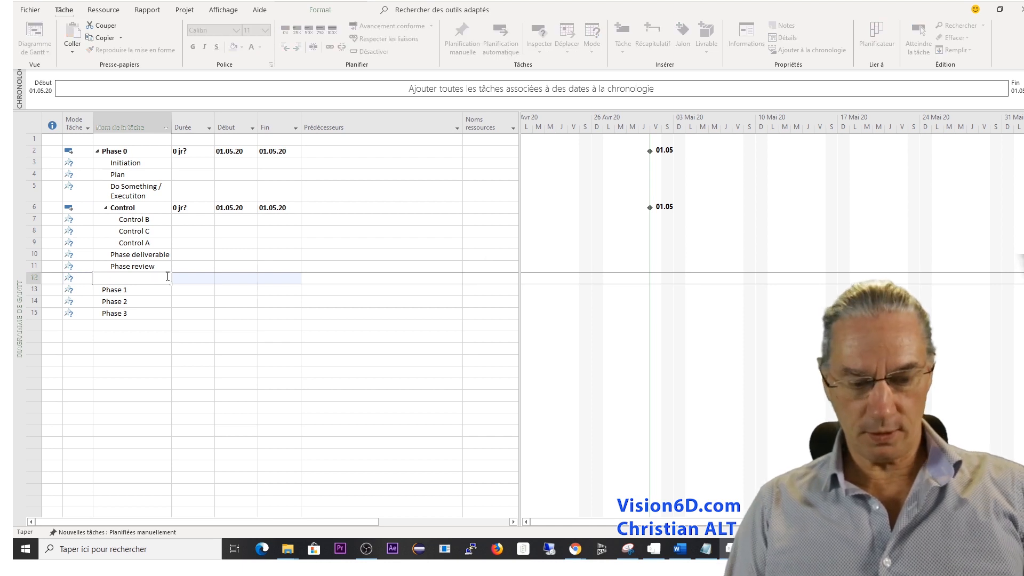
type("Go / no-go")
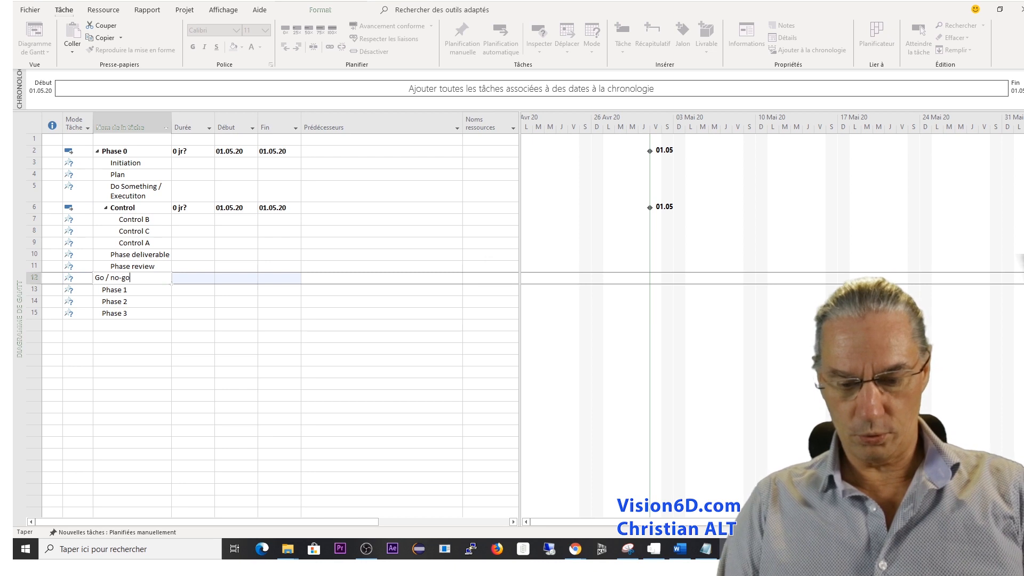
key("Return")
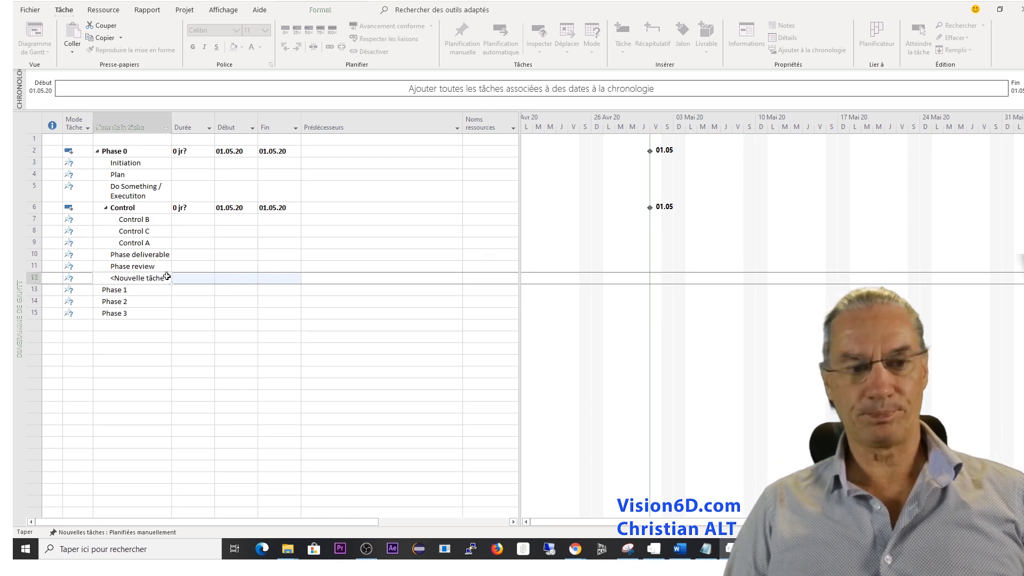
left_click(154, 269)
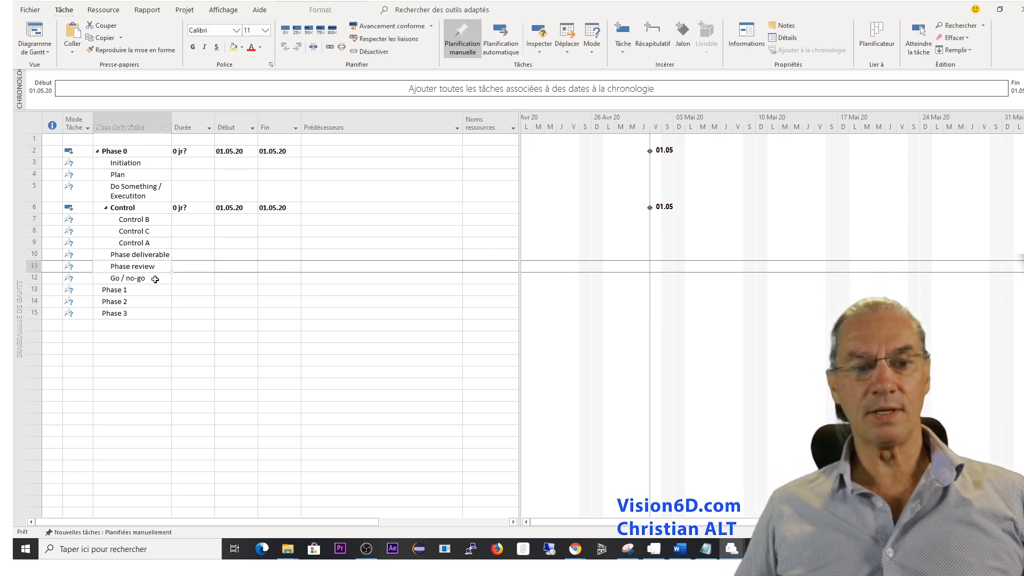
Set the duration of the Go / no-go task to 0 days.
left_click(155, 276)
left_click(183, 278)
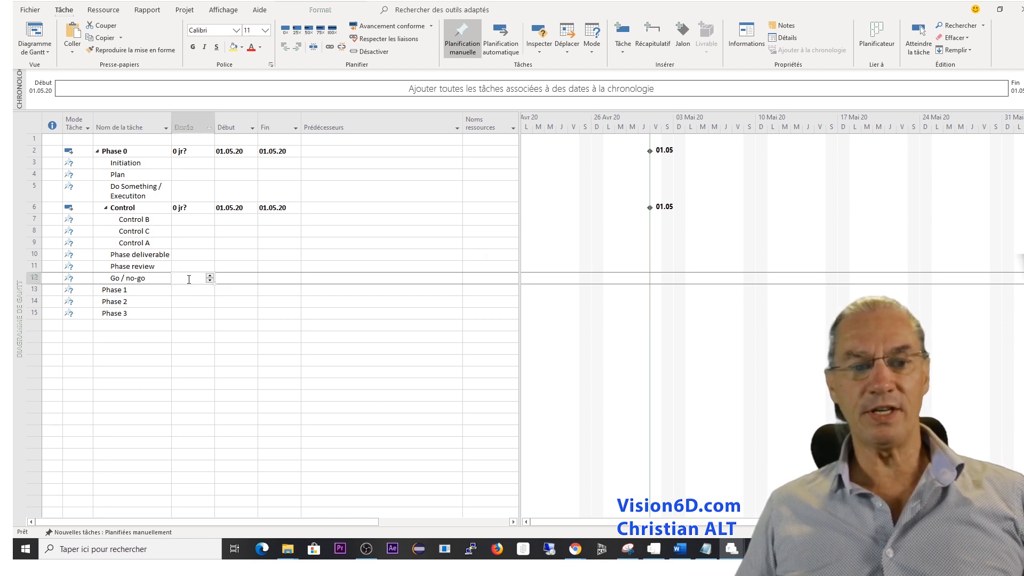
left_click(189, 279)
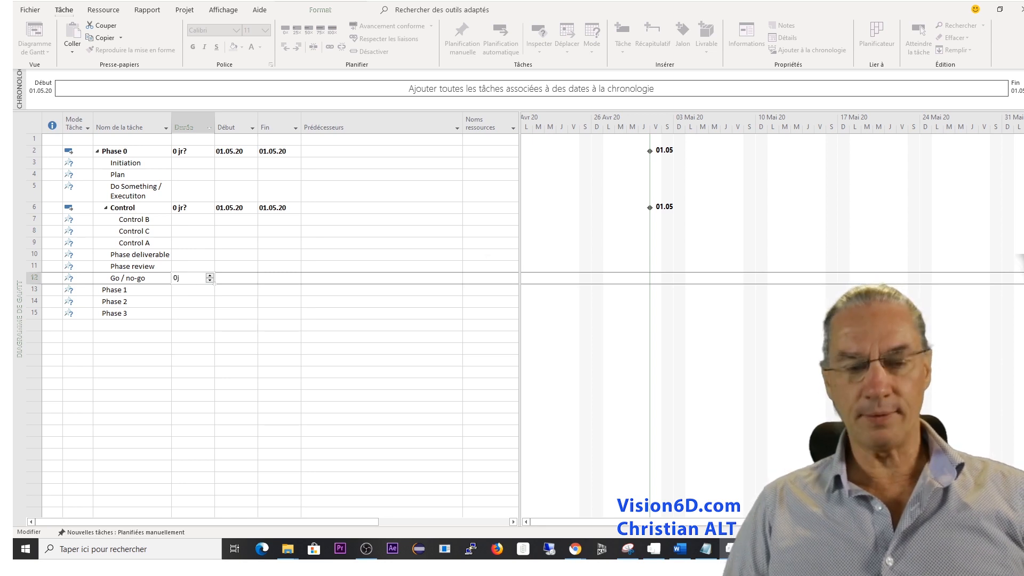
key("Return")
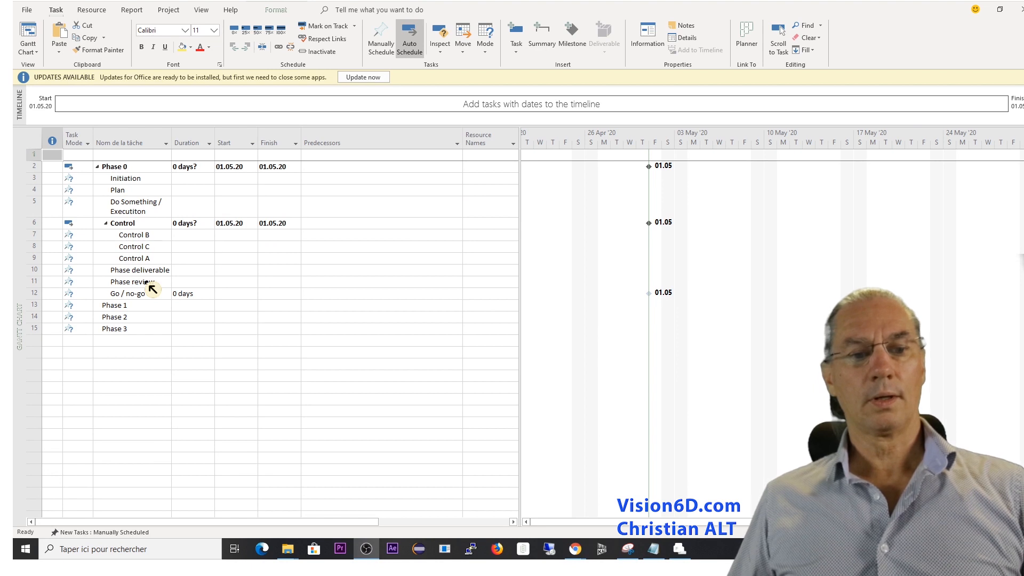
Indent the Go / no-go task as a subtask of Phase review.
left_click(146, 282)
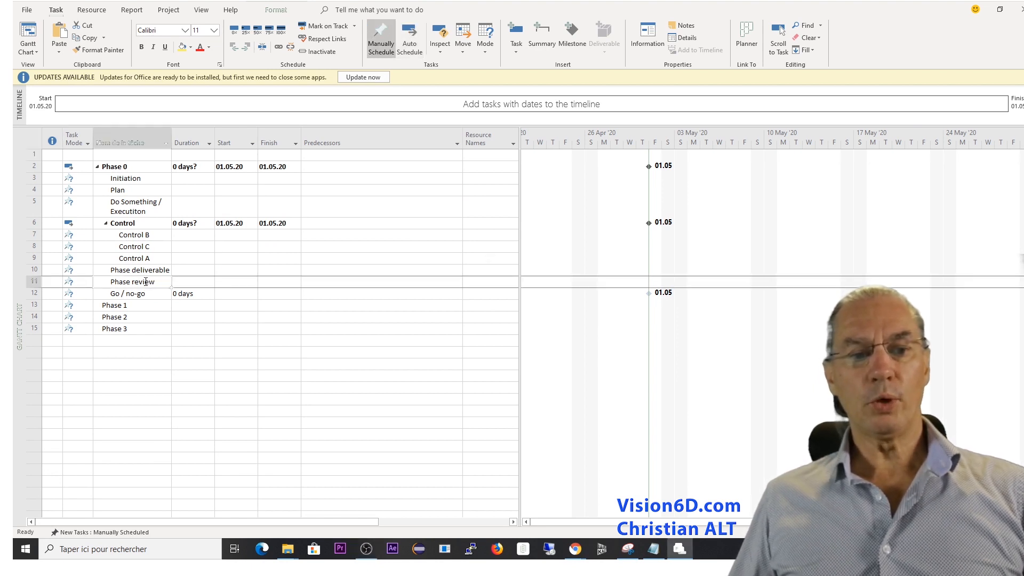
left_click(115, 296)
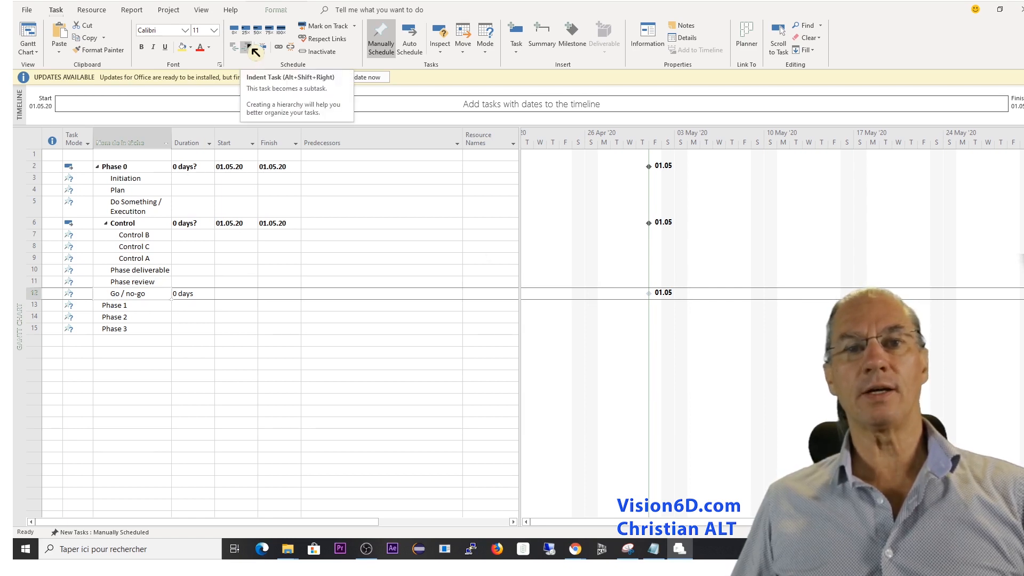
left_click(248, 48)
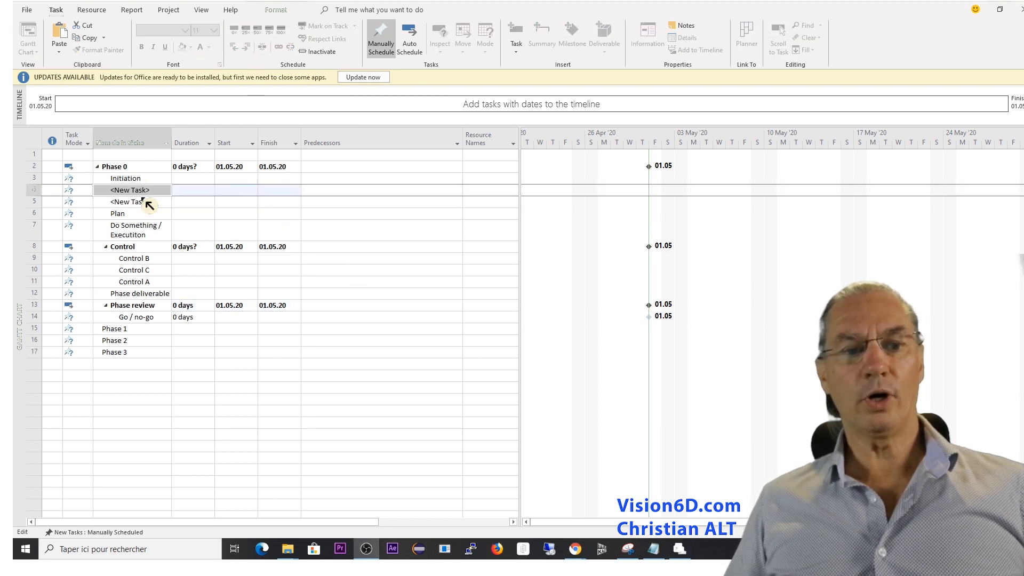
Name the first new task below Initiation "Identify Stakeholders".
left_click(153, 191)
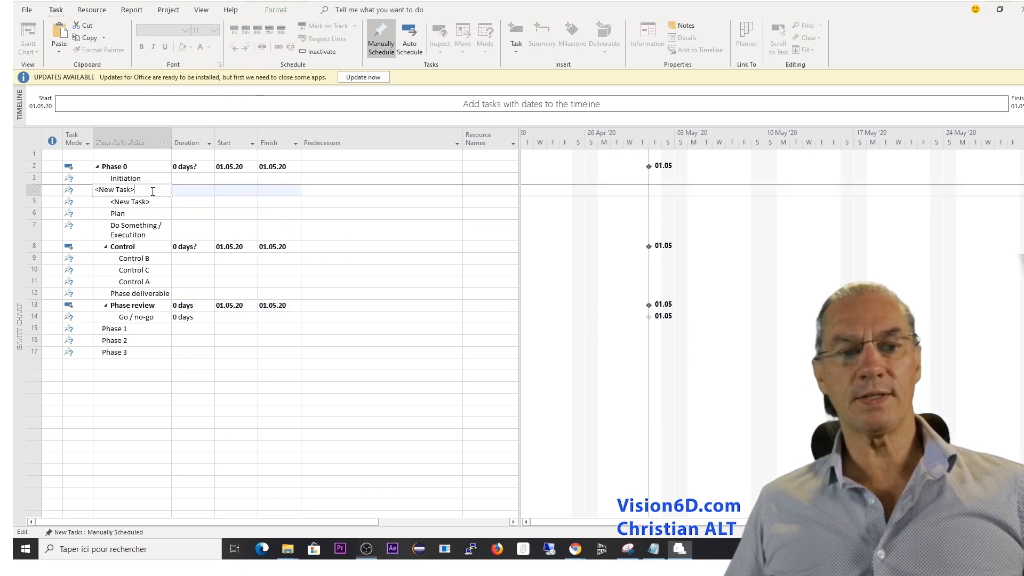
key("BackSpace")
key("BackSpace")
key("BackSpace")
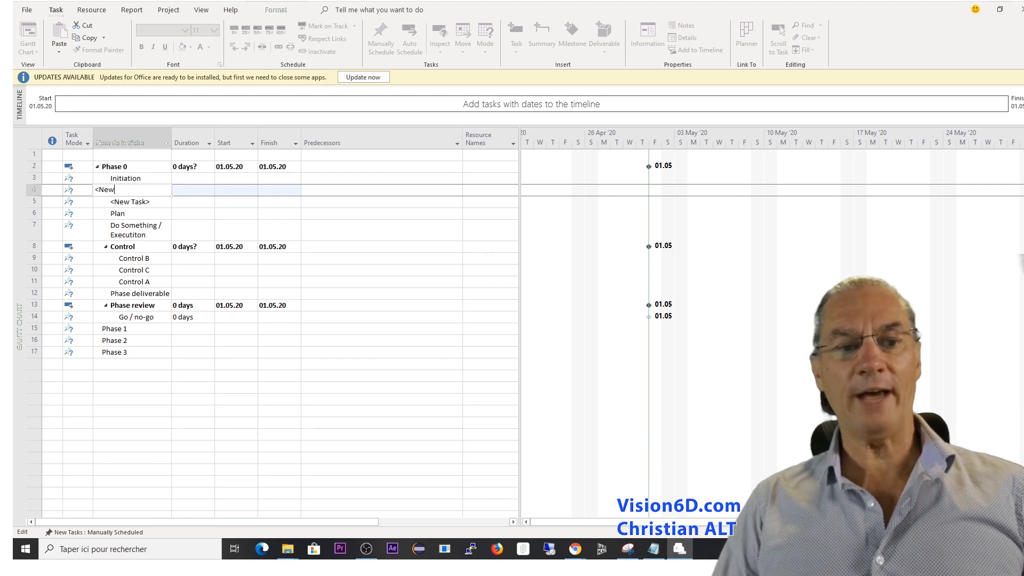
key("BackSpace")
key("BackSpace")
key("BackSpace")
key("BackSpace")
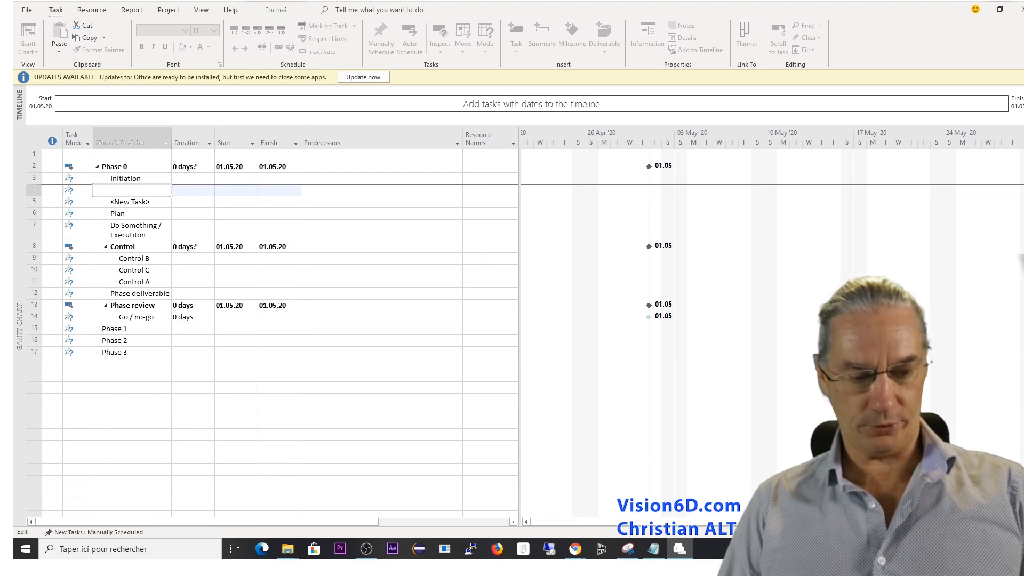
type("Identify Stakeholders")
key("Return")
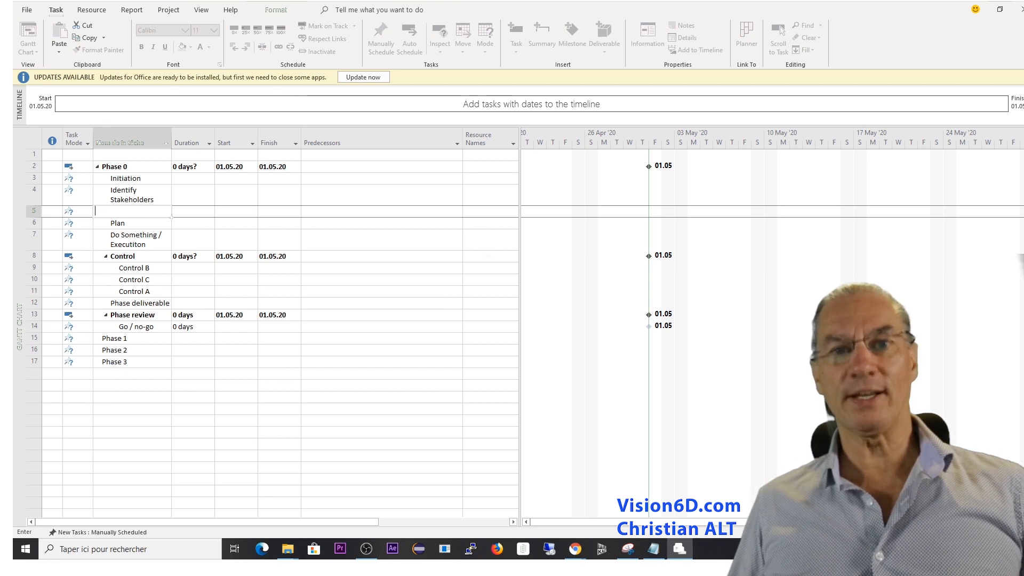
Name the second new task below Initiation "Project charter" and indent it together with Identify Stakeholders as subtasks of Initiation.
type("Project charter")
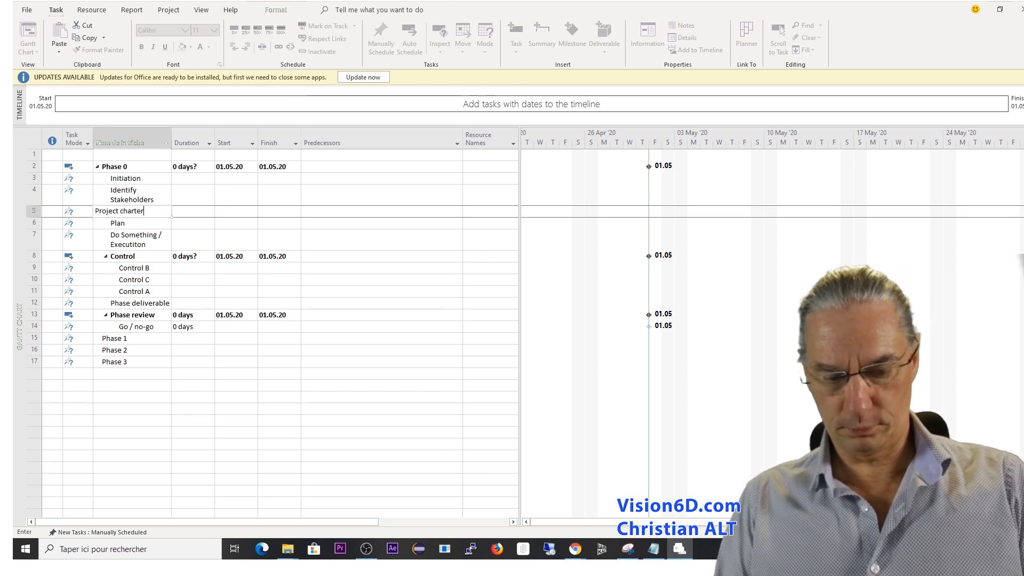
key("Return")
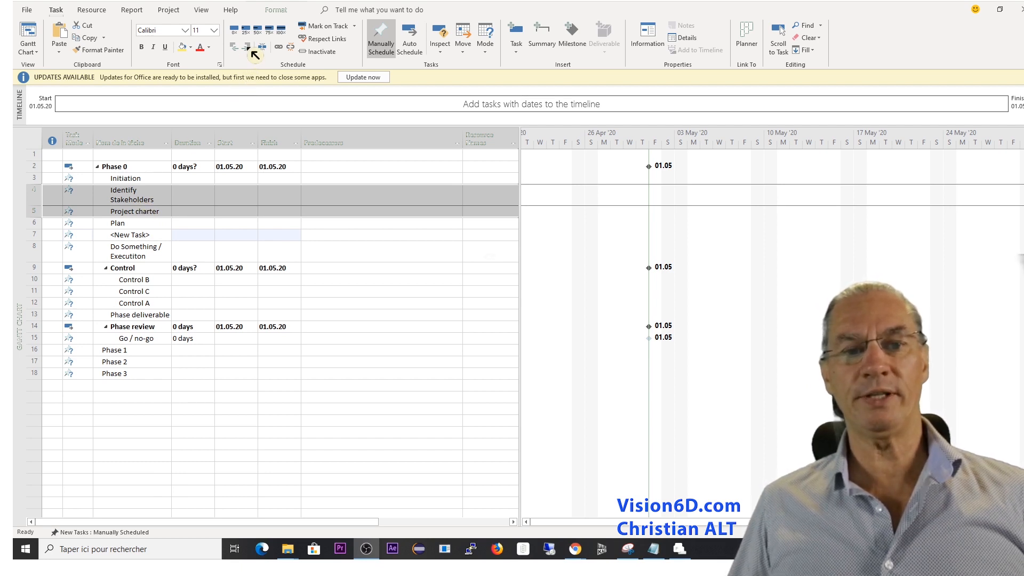
left_click(252, 50)
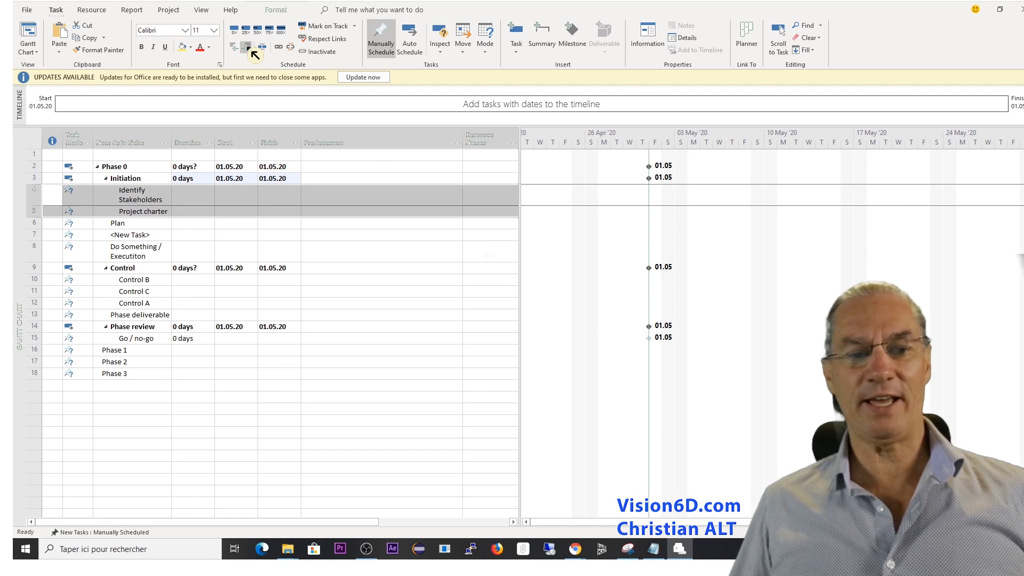
Name the new task below Plan "Macro Plannning" and indent it as a subtask of Plan.
left_click(123, 236)
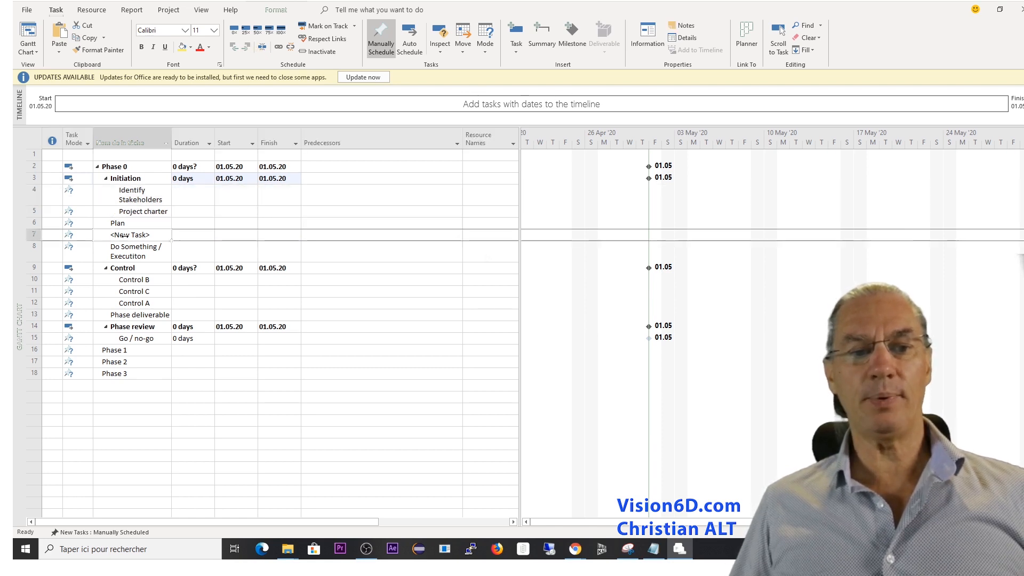
left_click(123, 237)
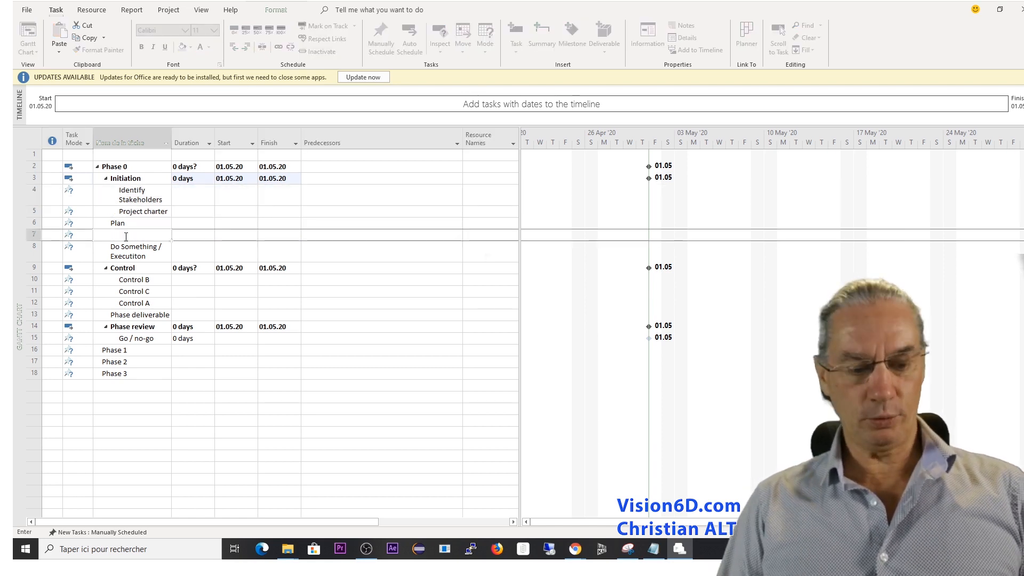
type("Macro ")
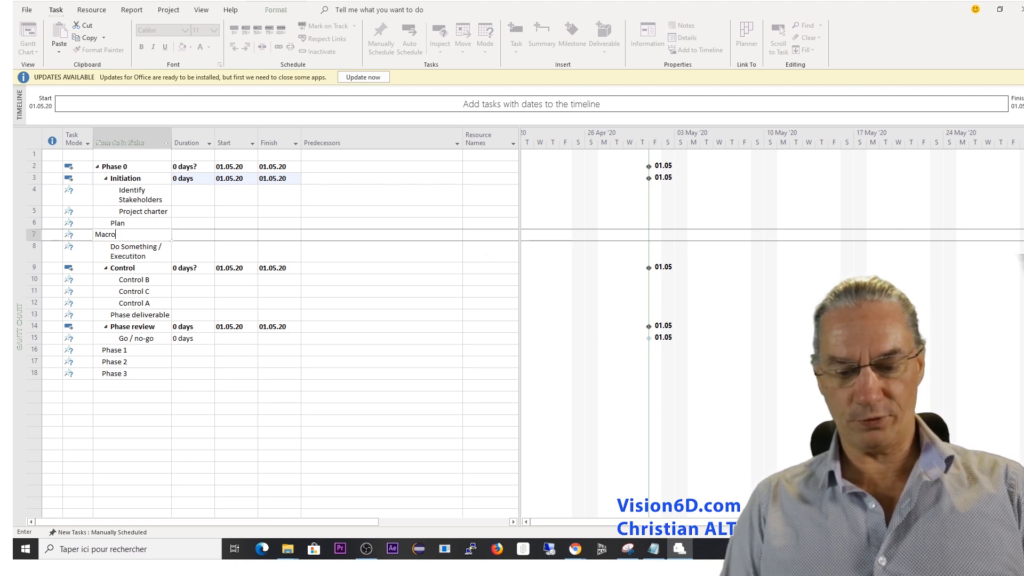
type("Plan")
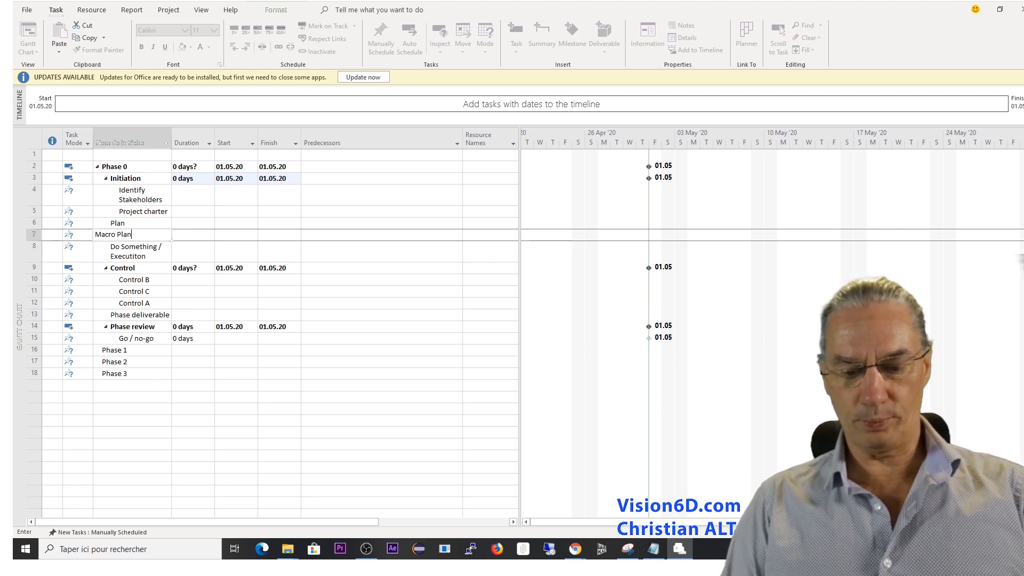
type("nning")
key("Return")
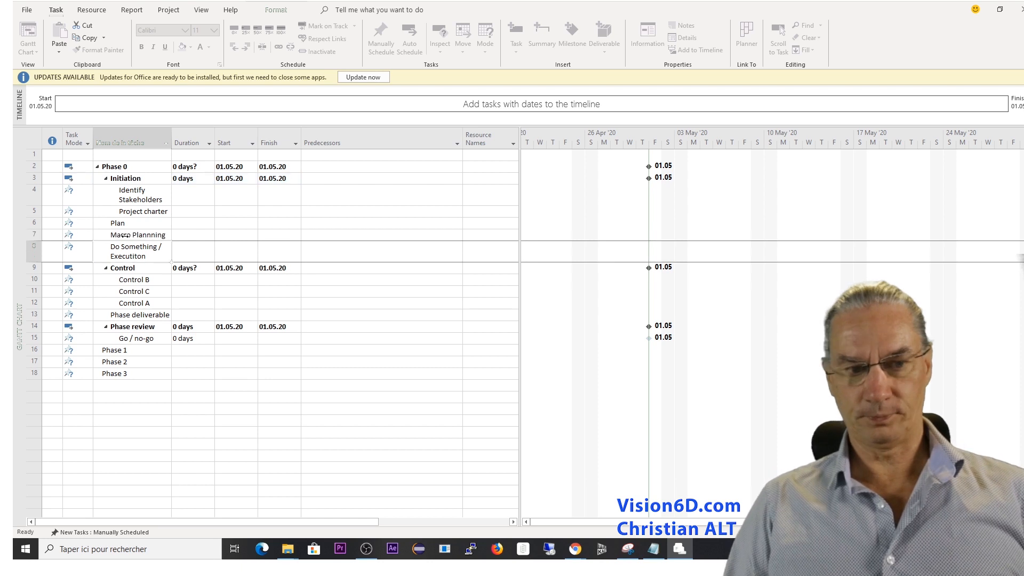
left_click(34, 235)
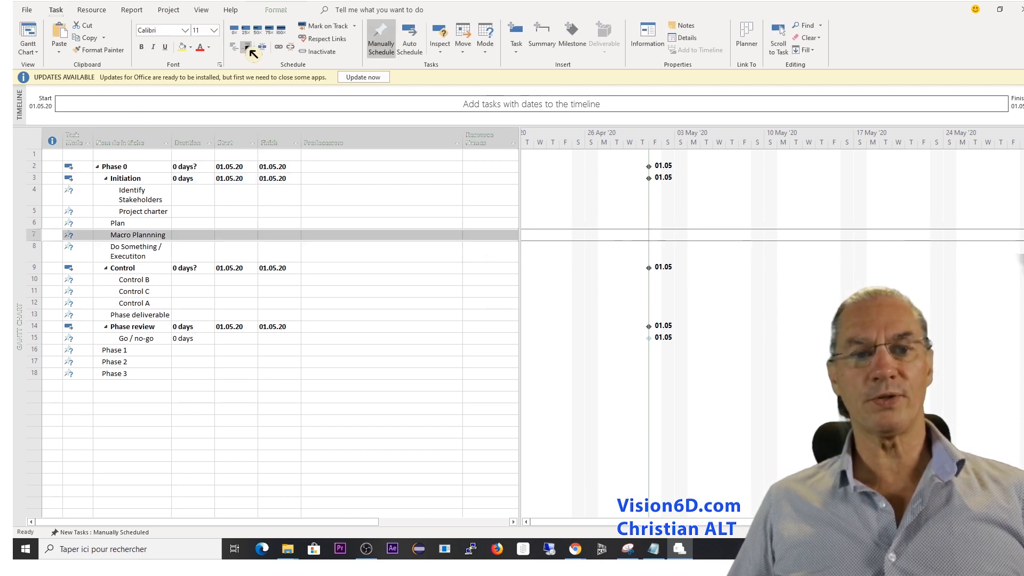
left_click(247, 47)
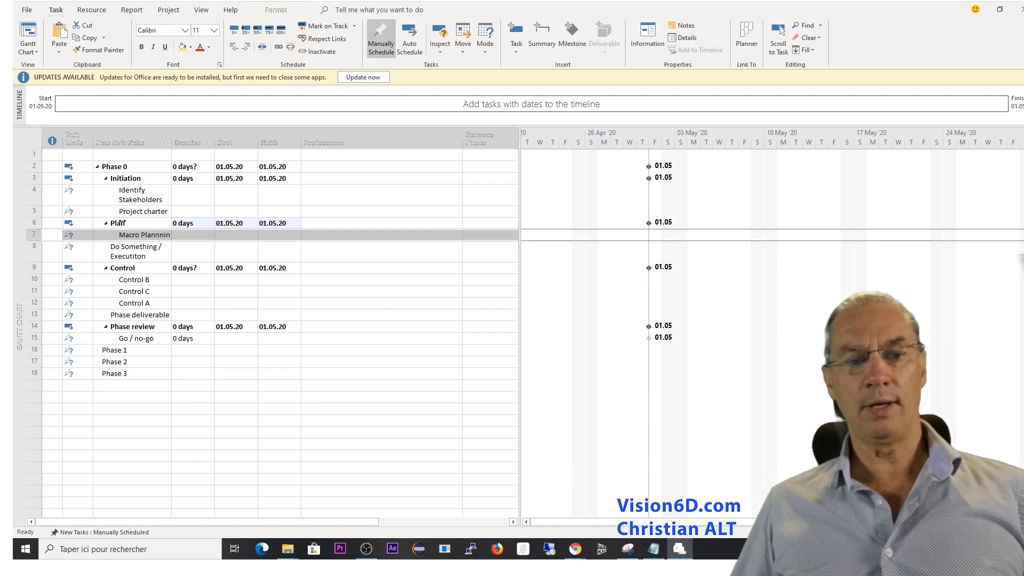
Insert a new task between Do Something / Executiton and Control.
left_click(127, 255)
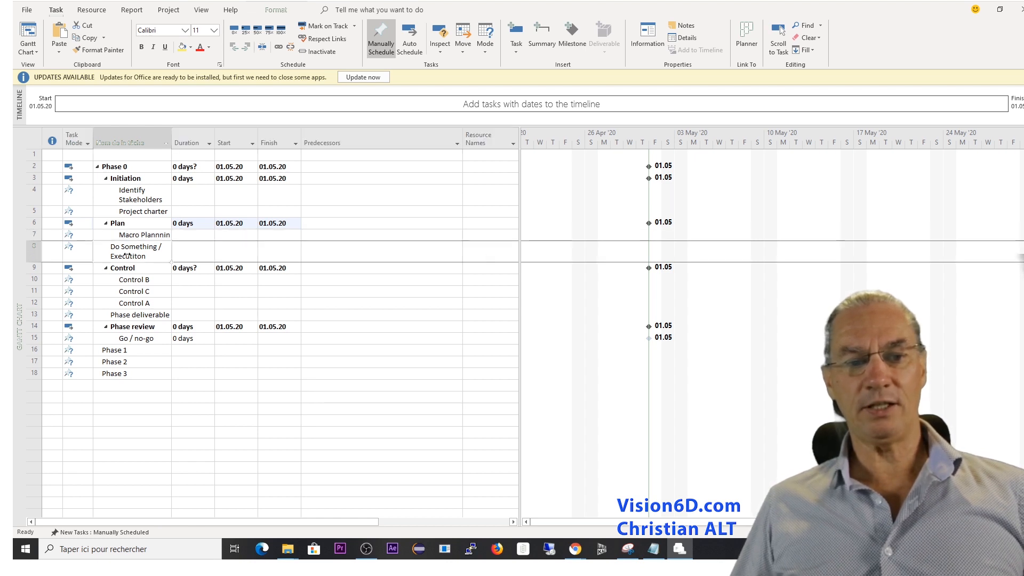
left_click(32, 269)
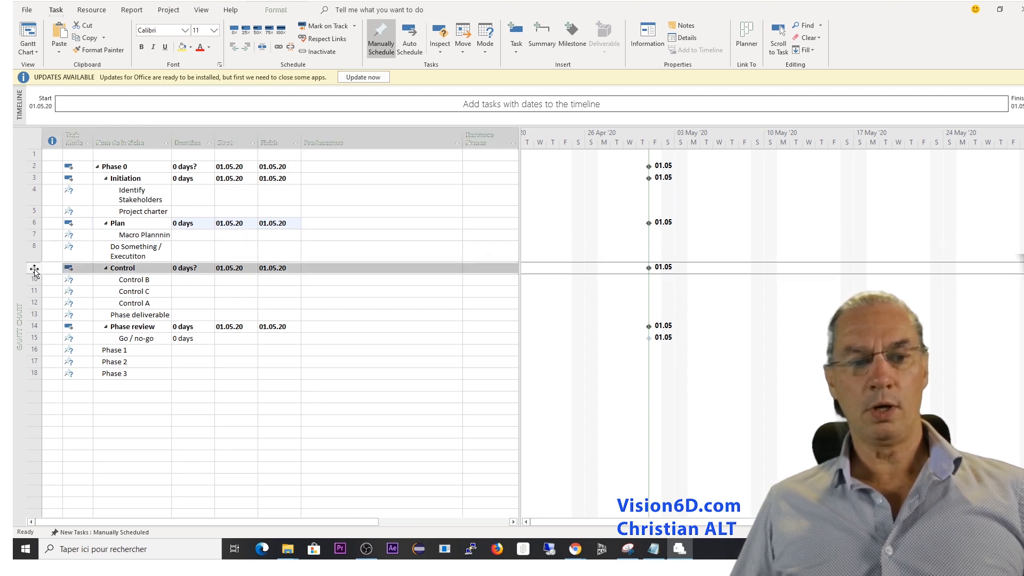
right_click(34, 270)
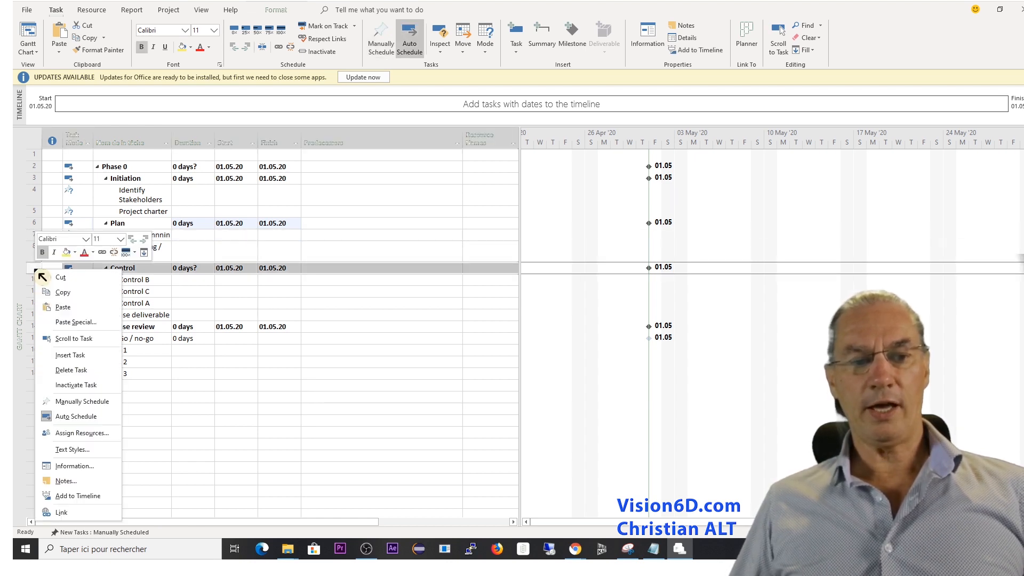
left_click(76, 356)
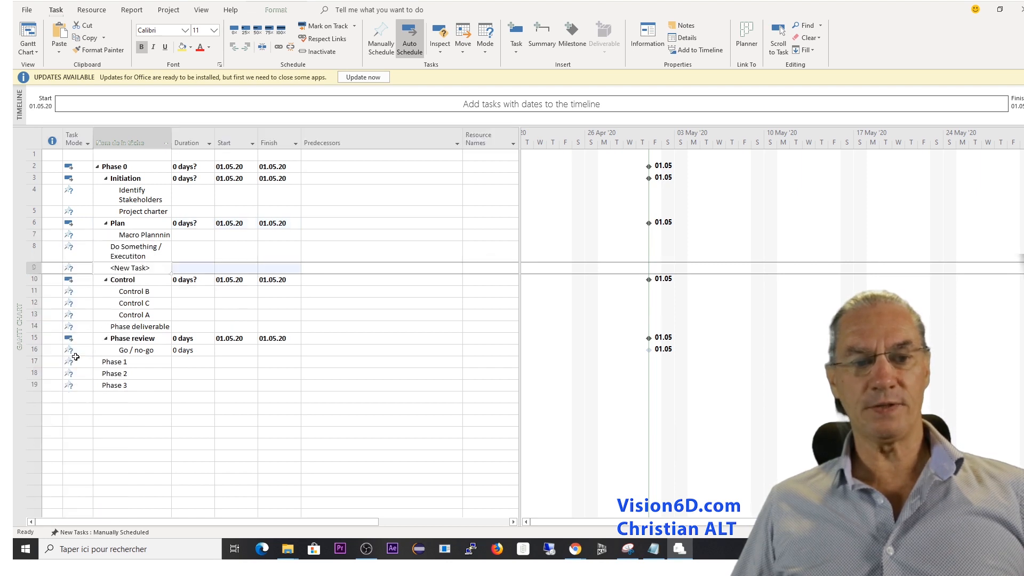
Name the new task above Control "Feasability study" and indent it as a subtask of Do Something / Executiton.
left_click(153, 269)
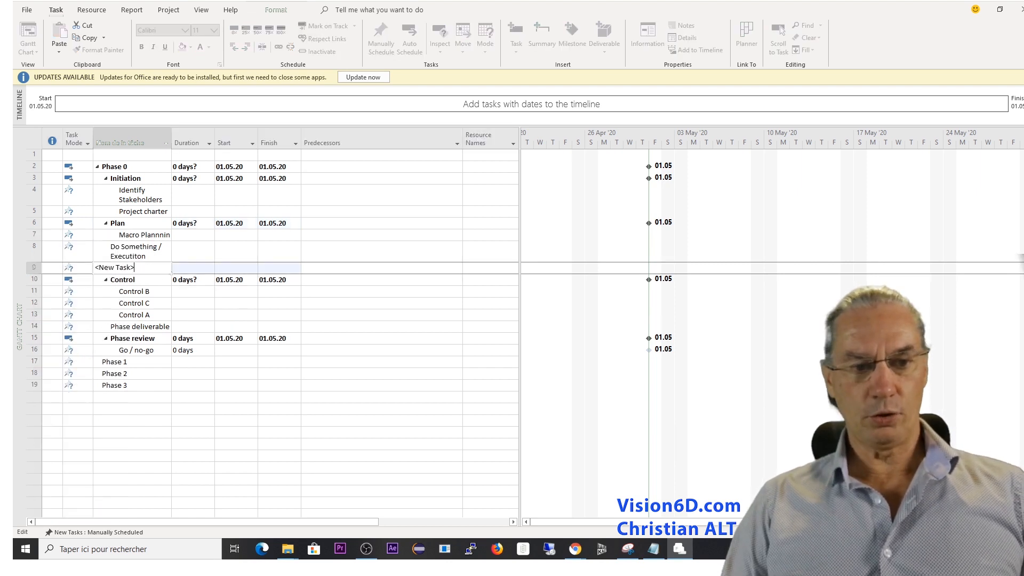
key("BackSpace")
key("BackSpace")
key("BackSpace")
key("BackSpace")
key("BackSpace")
key("BackSpace")
key("BackSpace")
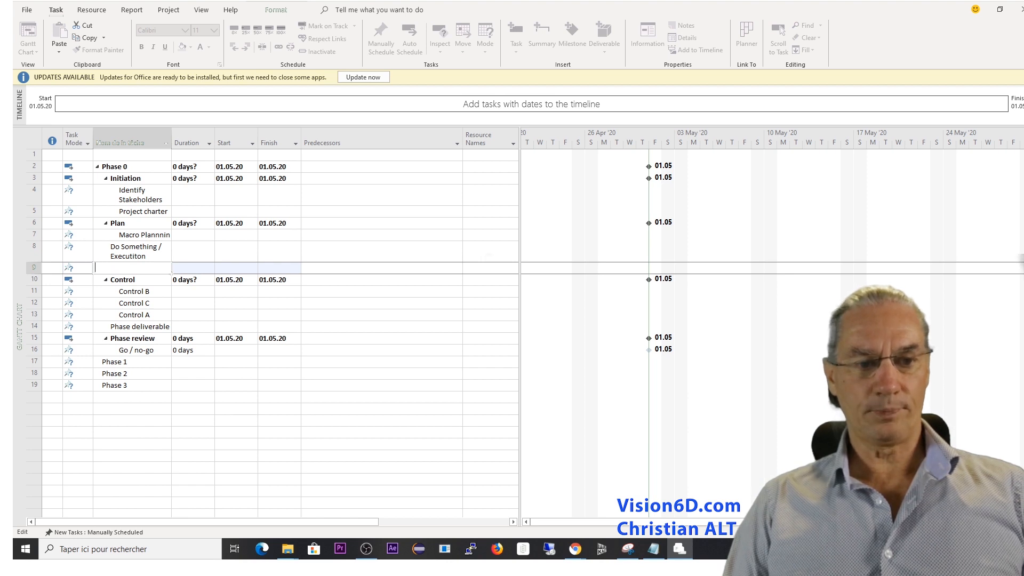
type("Feasa")
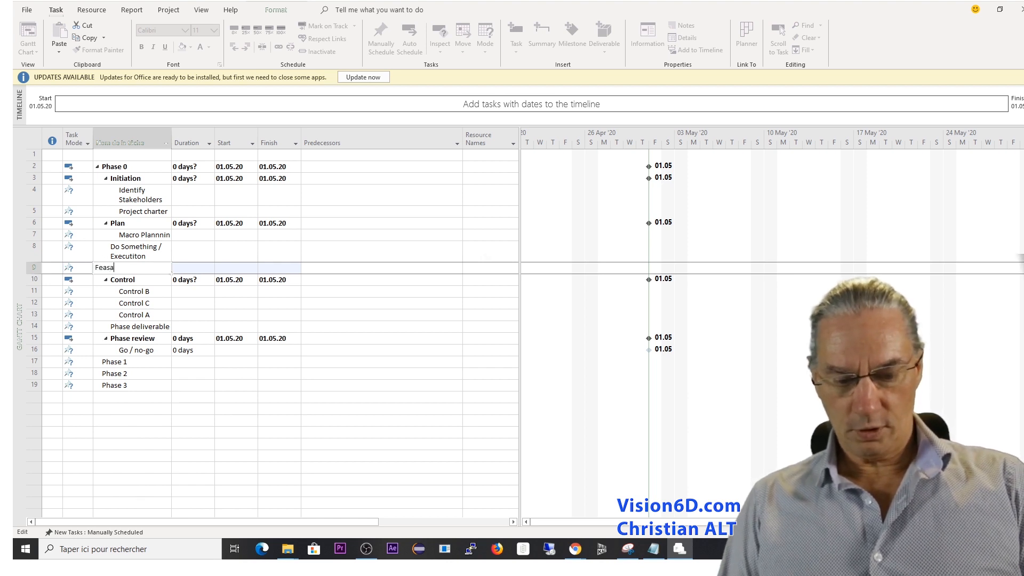
type("bility ")
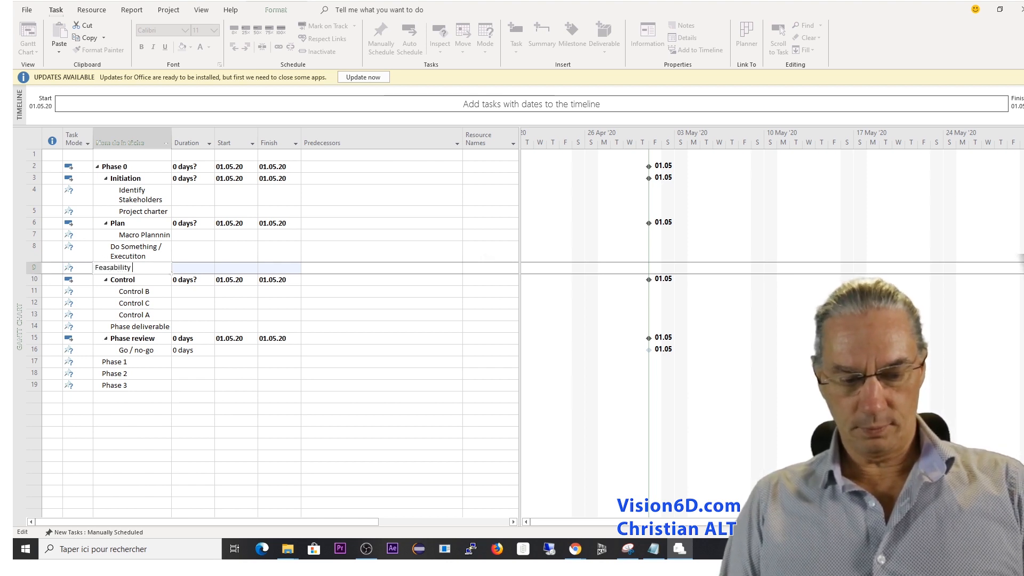
type("study")
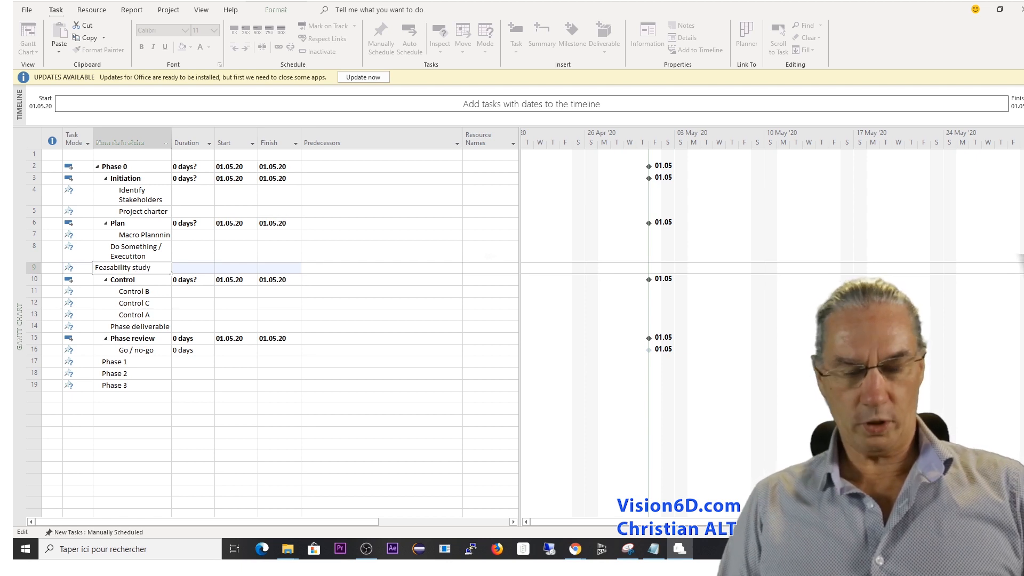
key("Return")
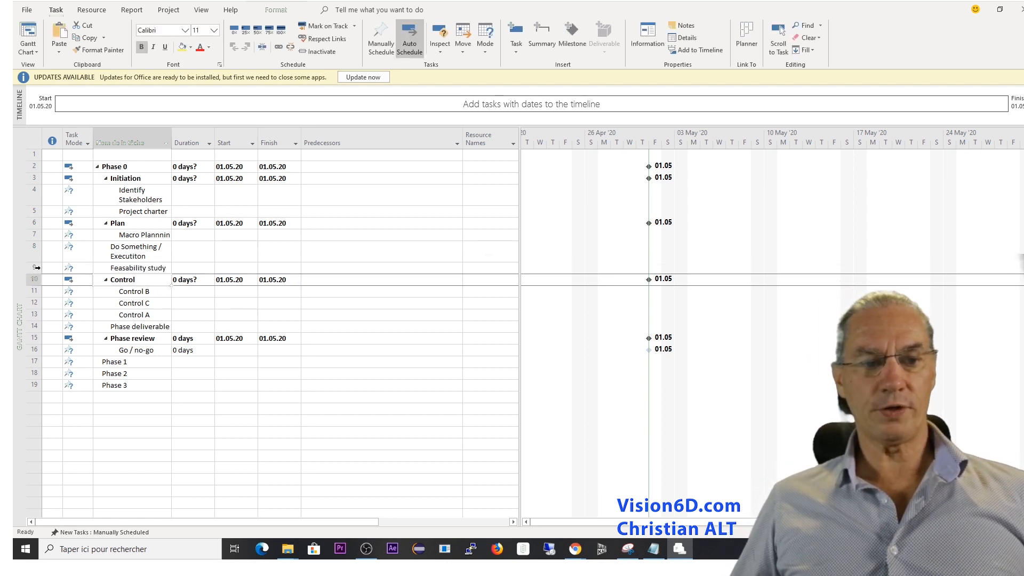
left_click(36, 268)
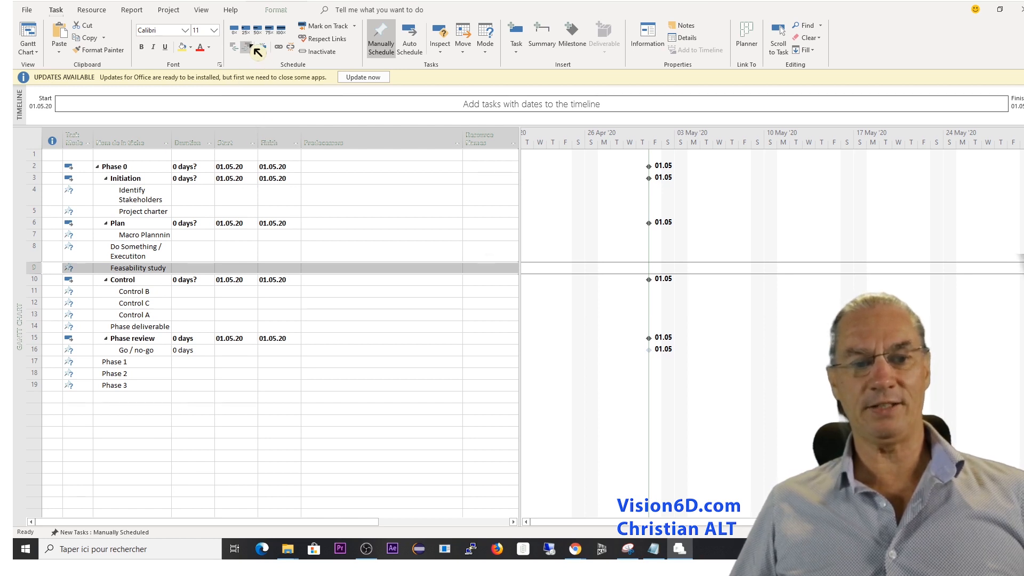
left_click(254, 48)
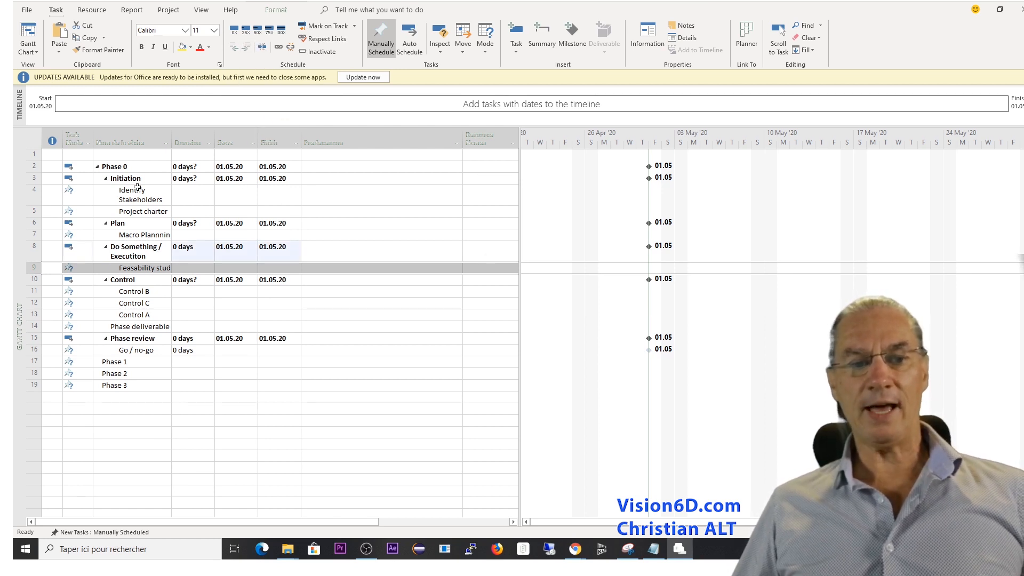
Collapse the Initiation, Plan, Do Something / Executiton and Control summary tasks.
left_click(105, 179)
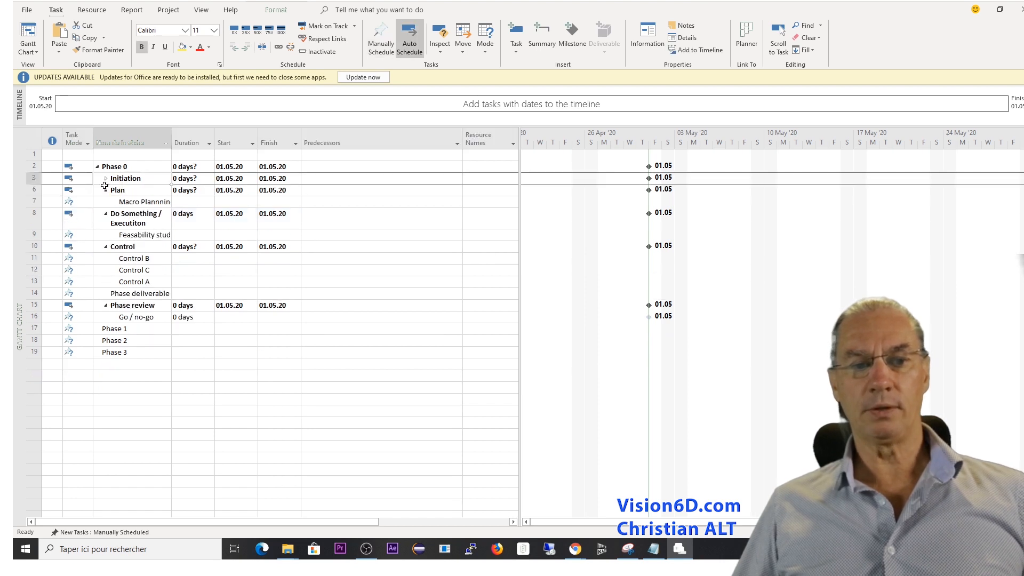
left_click(106, 191)
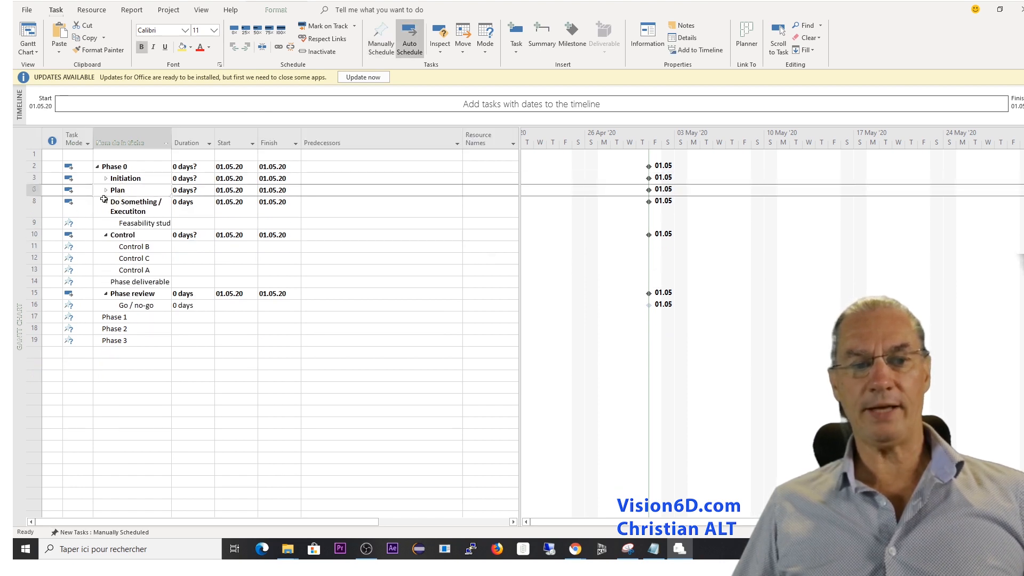
left_click(105, 202)
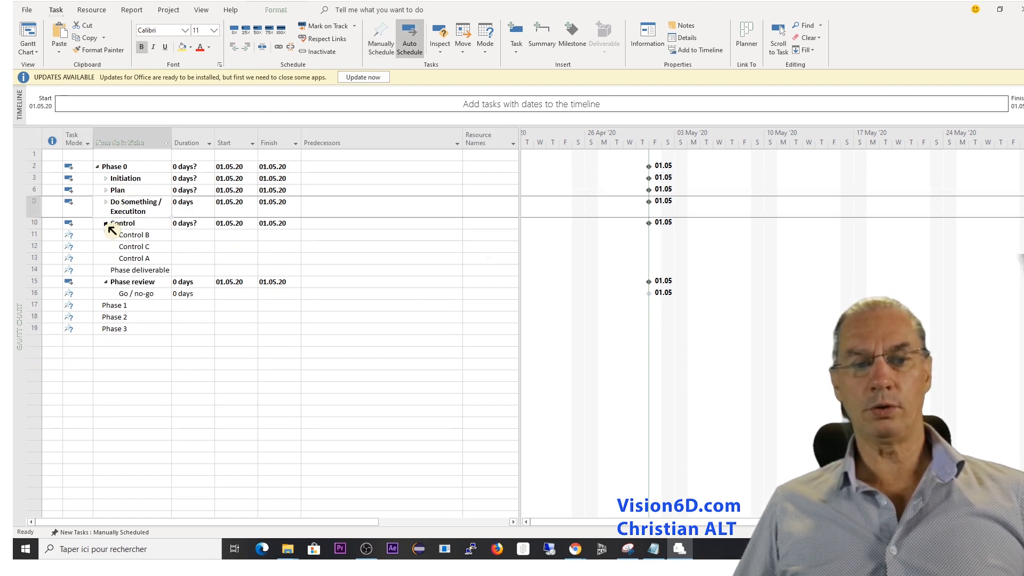
left_click(106, 223)
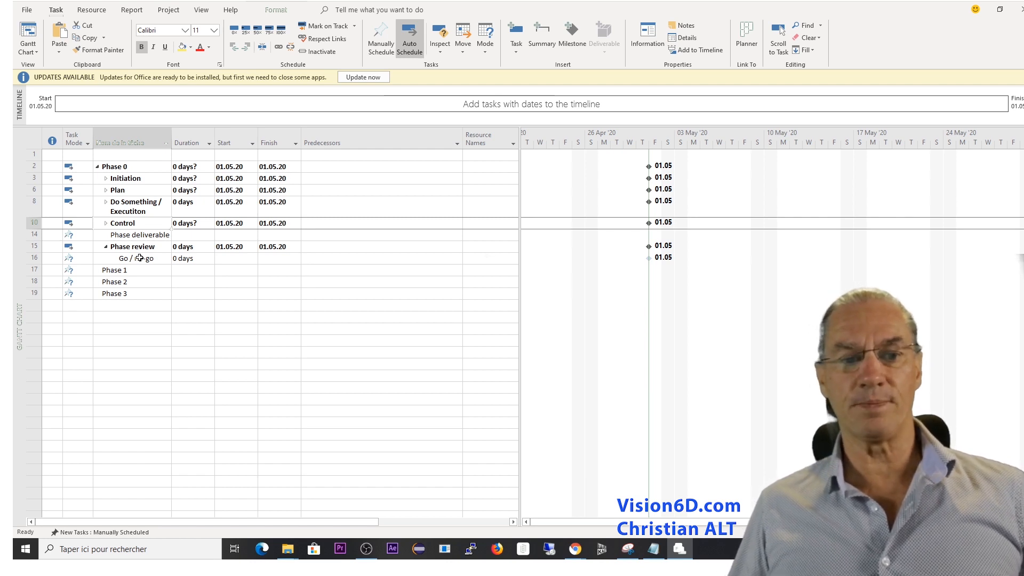
Insert a new task between Go / no-go and Phase 1 and name it "Closing".
left_click(34, 270)
right_click(35, 273)
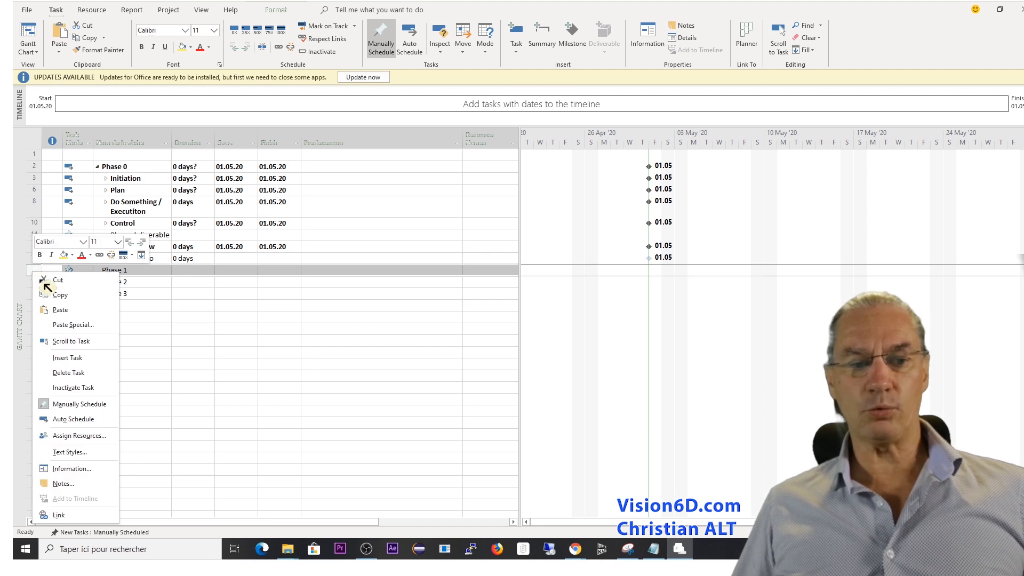
left_click(72, 361)
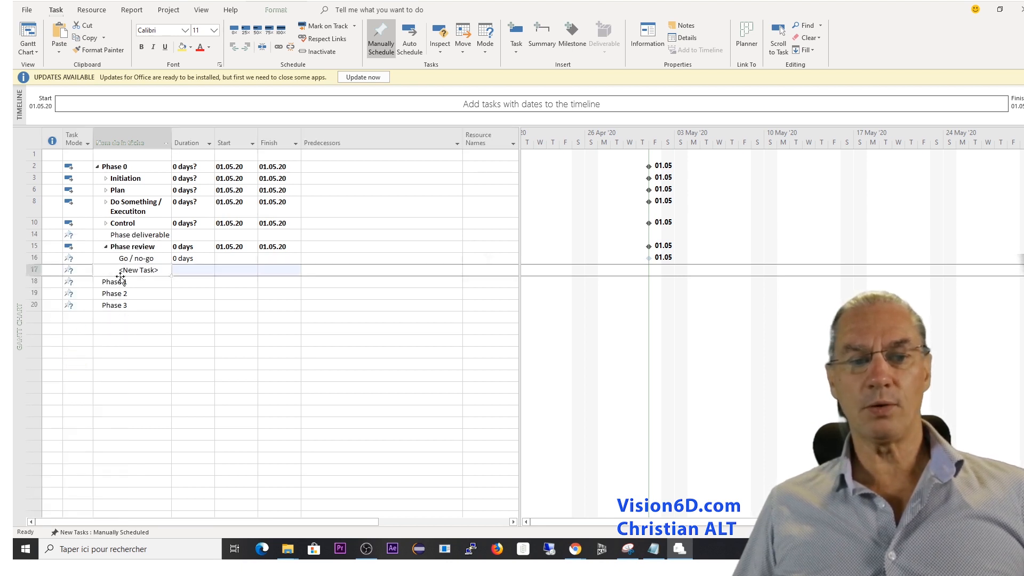
type("Closing")
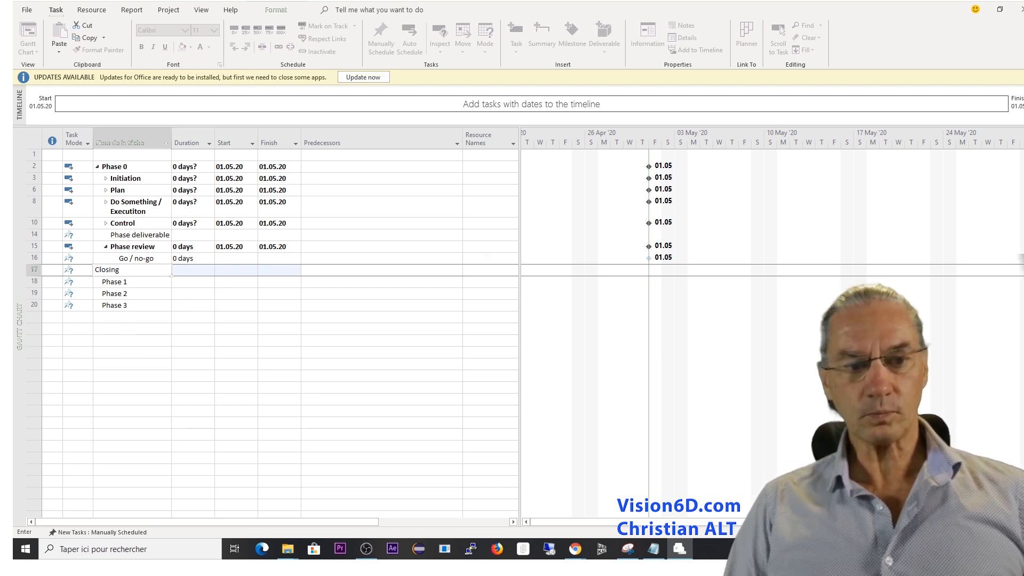
key("Return")
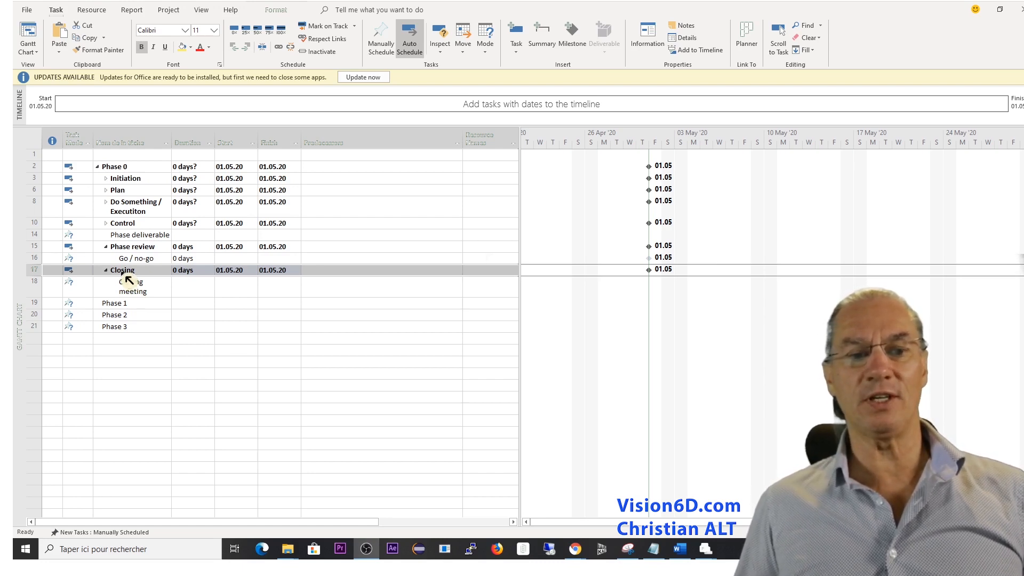
Expand the Control summary task and insert a new task above Control B.
left_click(106, 223)
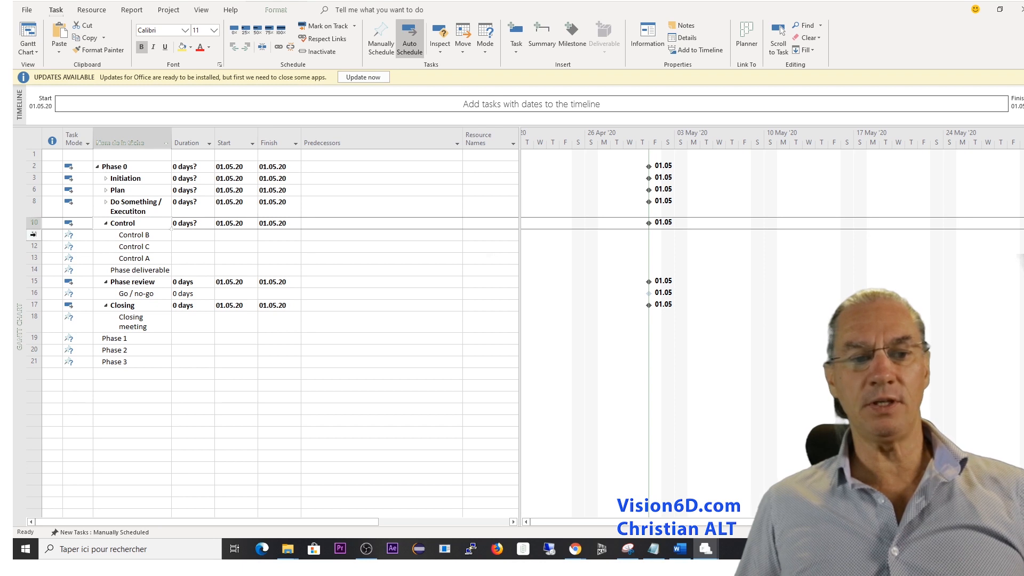
right_click(34, 235)
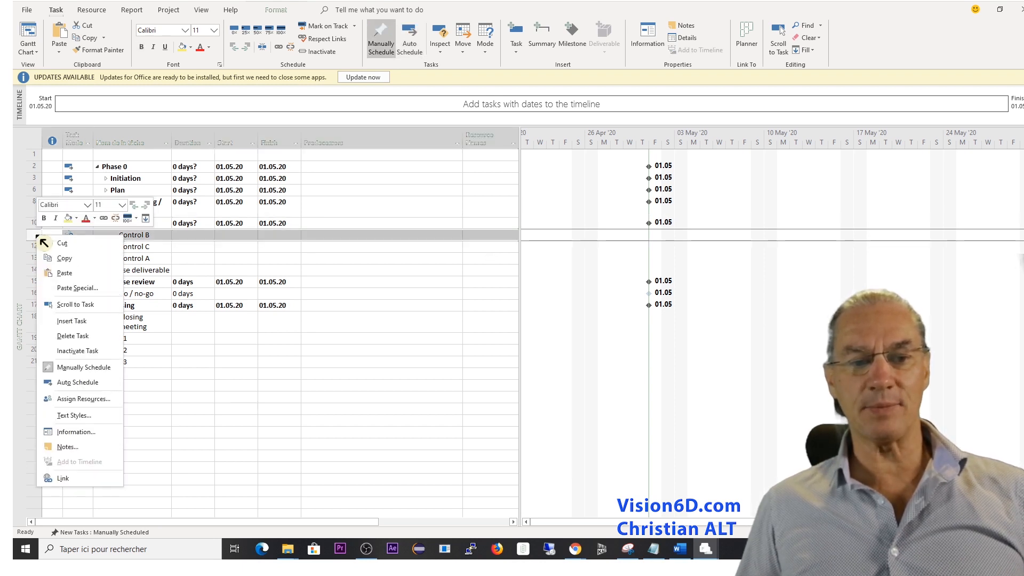
left_click(75, 321)
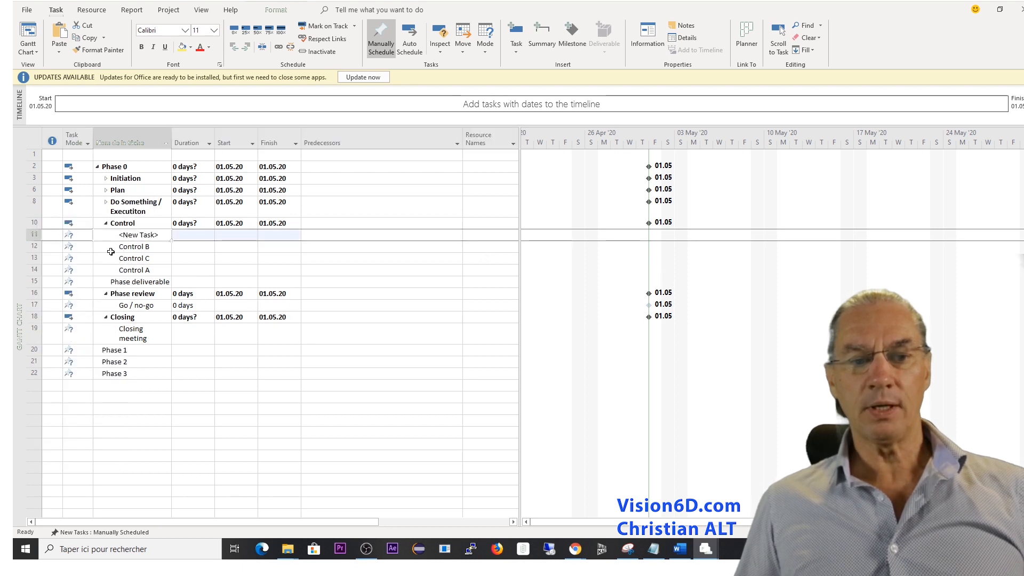
Name the new task under Control "Key Performance Indicators" and indent Control B, Control C and Control A as its subtasks.
left_click(158, 235)
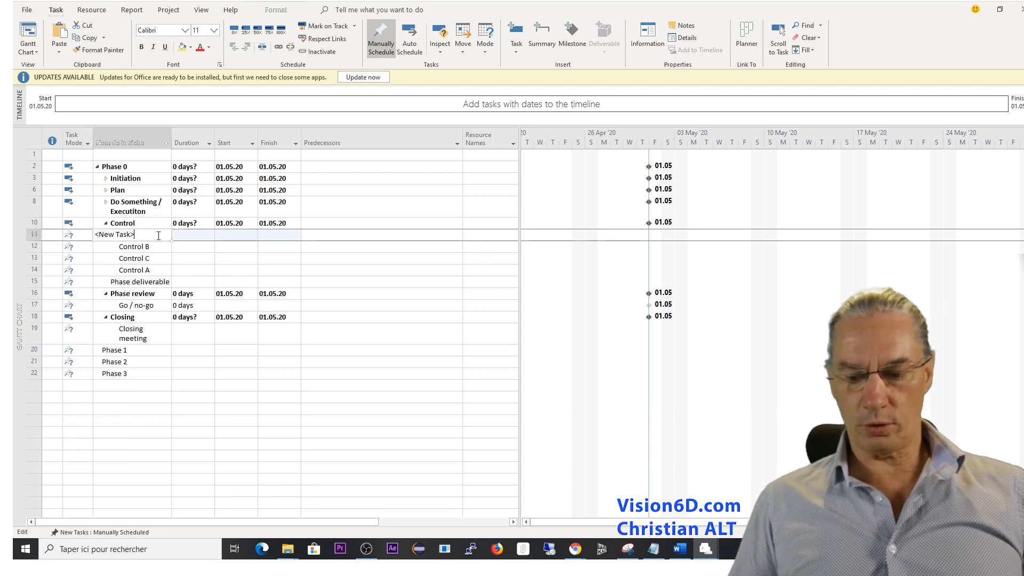
key("BackSpace")
key("BackSpace")
key("BackSpace")
key("BackSpace")
key("BackSpace")
key("BackSpace")
key("BackSpace")
key("BackSpace")
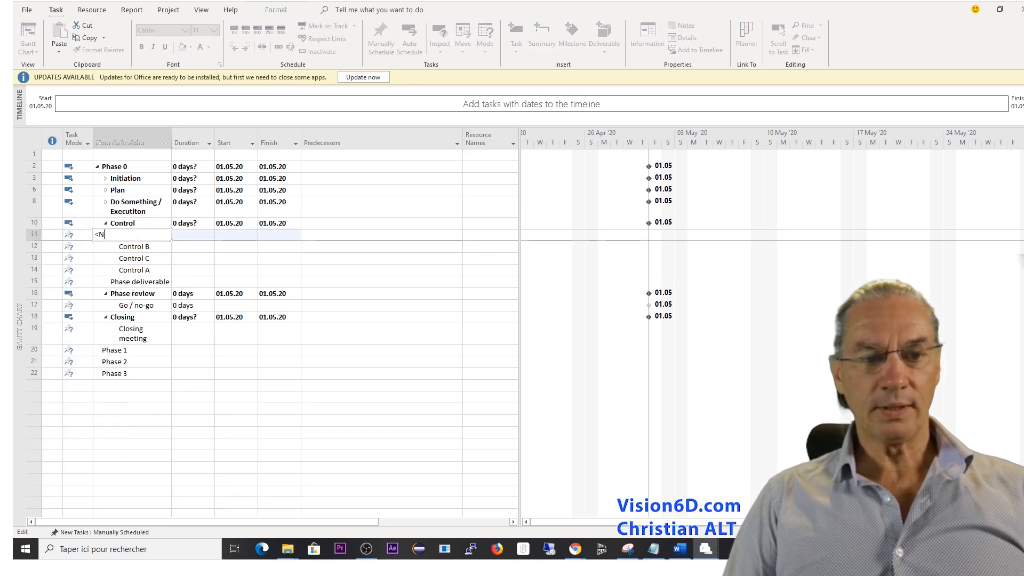
key("BackSpace")
key("BackSpace")
type("Ke")
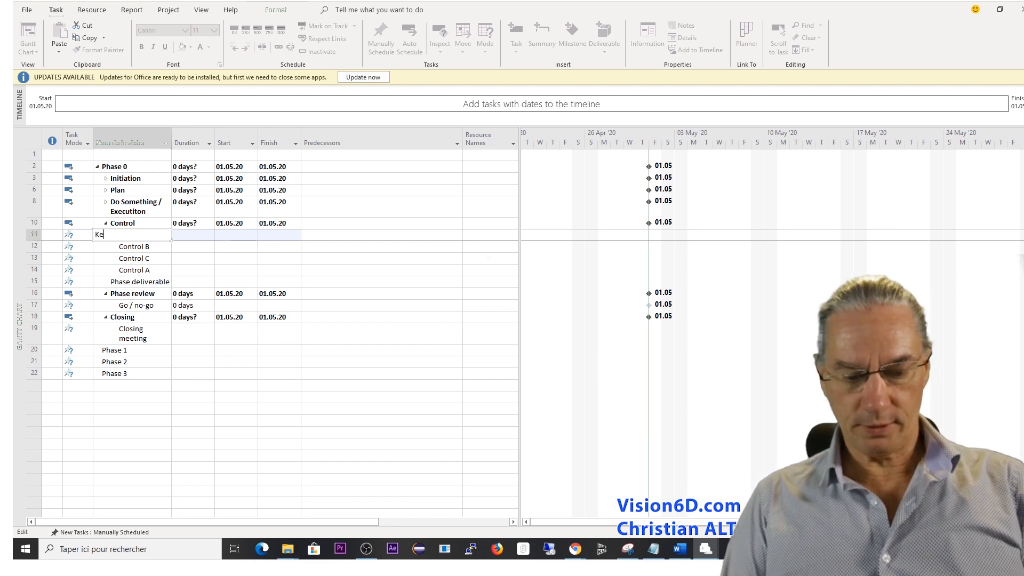
type("y Perfo")
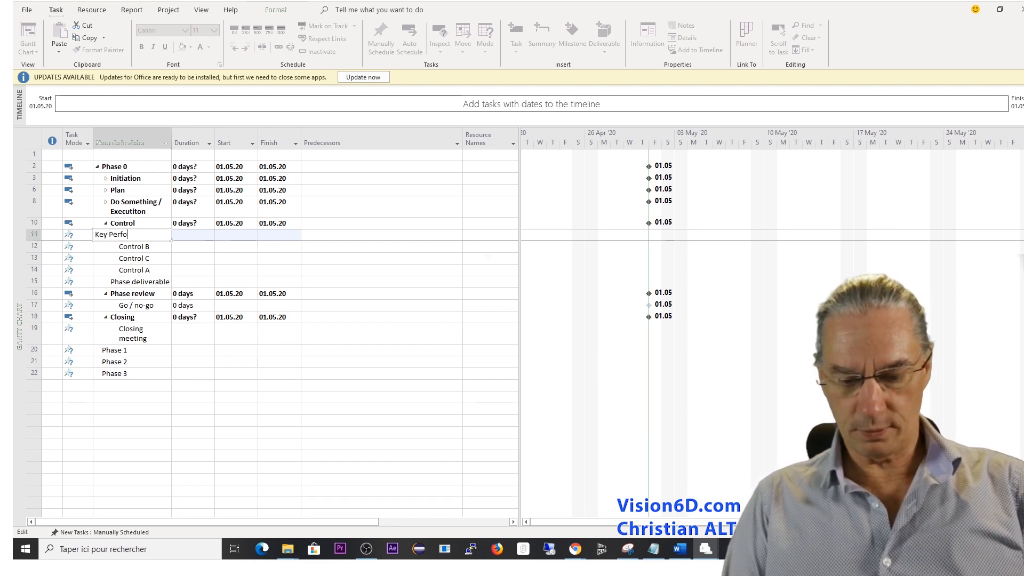
type("rmance Indicators")
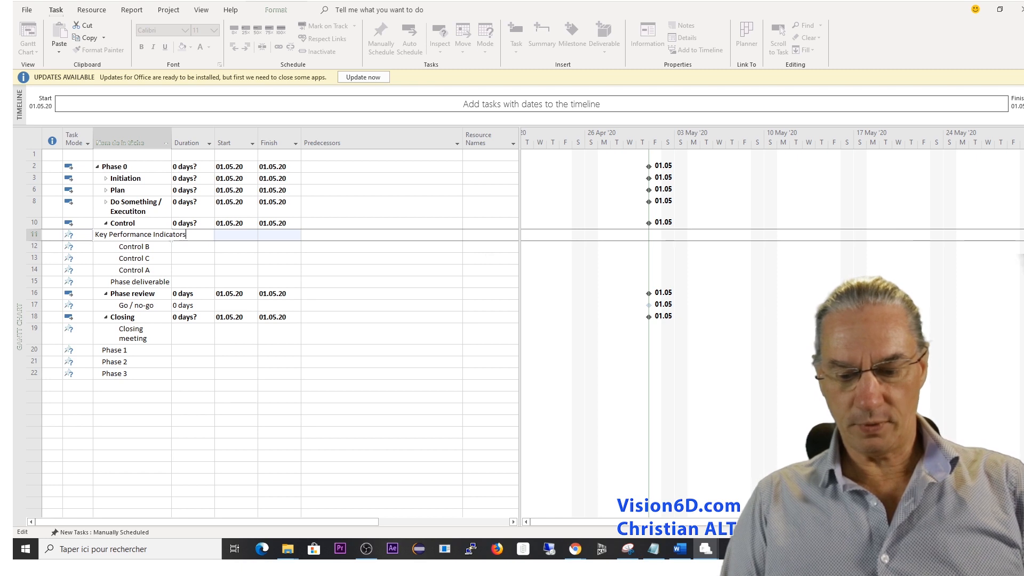
key("Return")
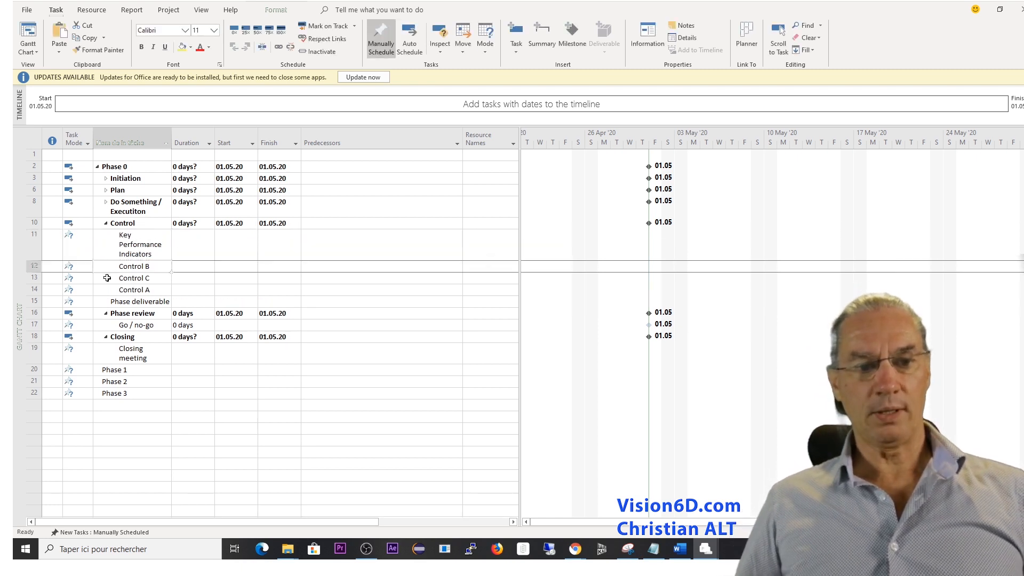
left_click_drag(32, 265, 33, 291)
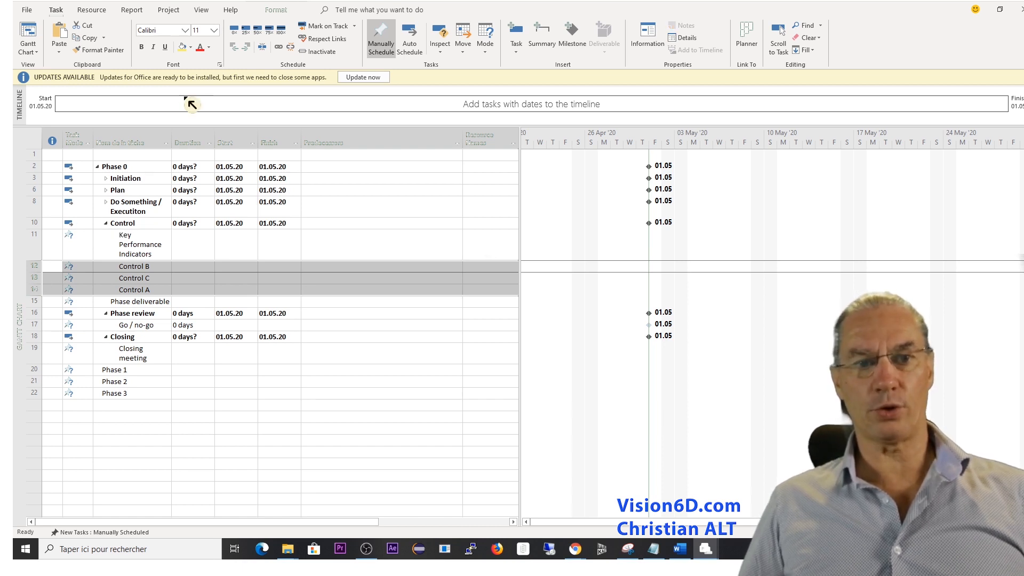
left_click(251, 51)
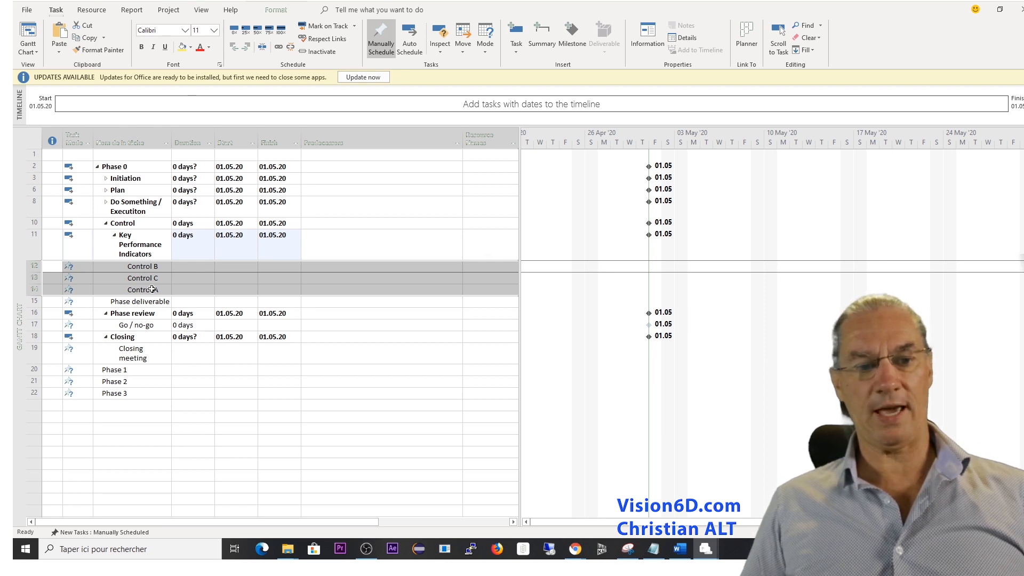
Insert a "Risk Analysis" task above Phase deliverable and outdent it to the same level as Key Performance Indicators.
left_click(34, 302)
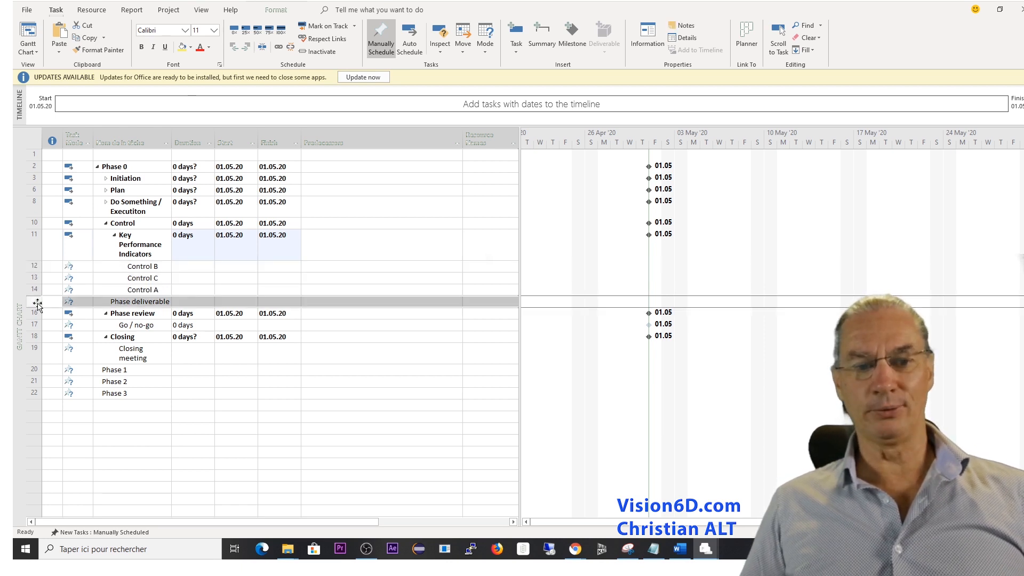
right_click(37, 303)
left_click(62, 137)
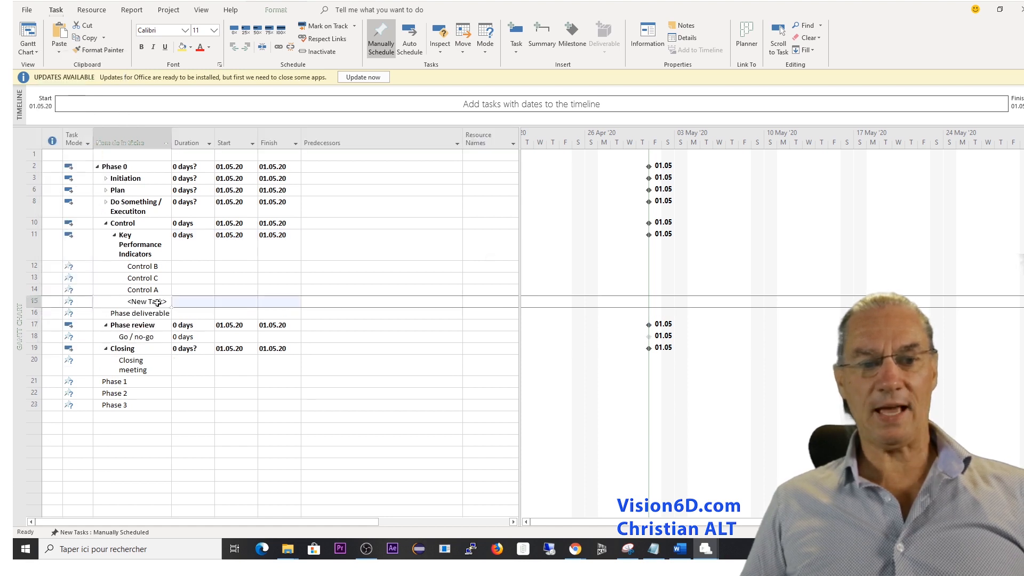
type("Risk analysis")
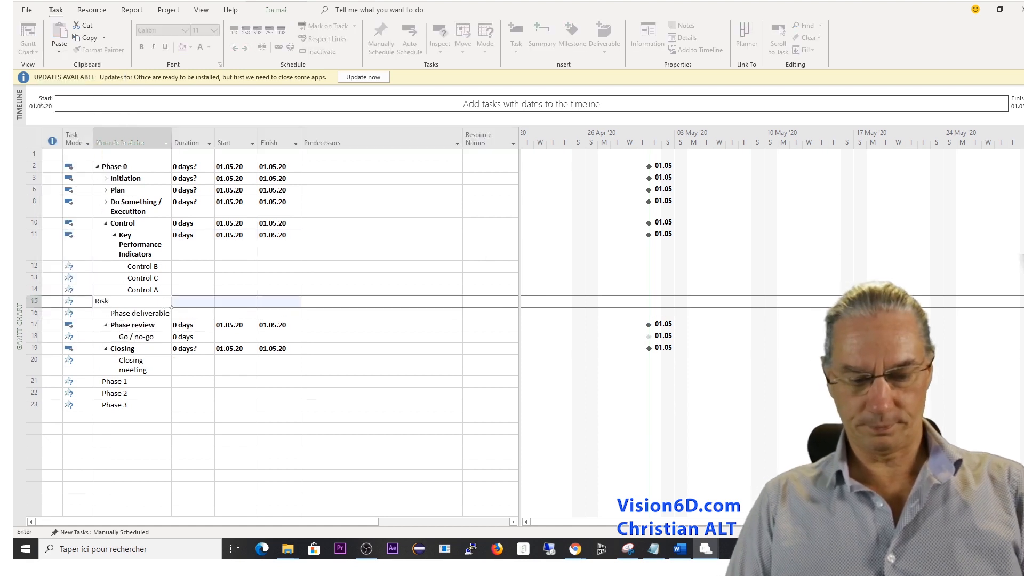
key("Return")
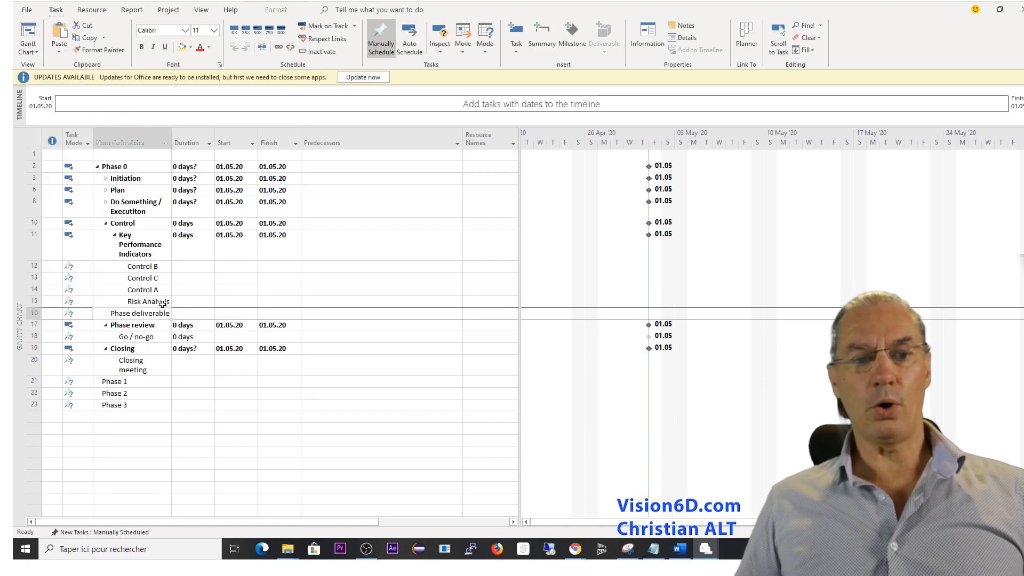
left_click(35, 302)
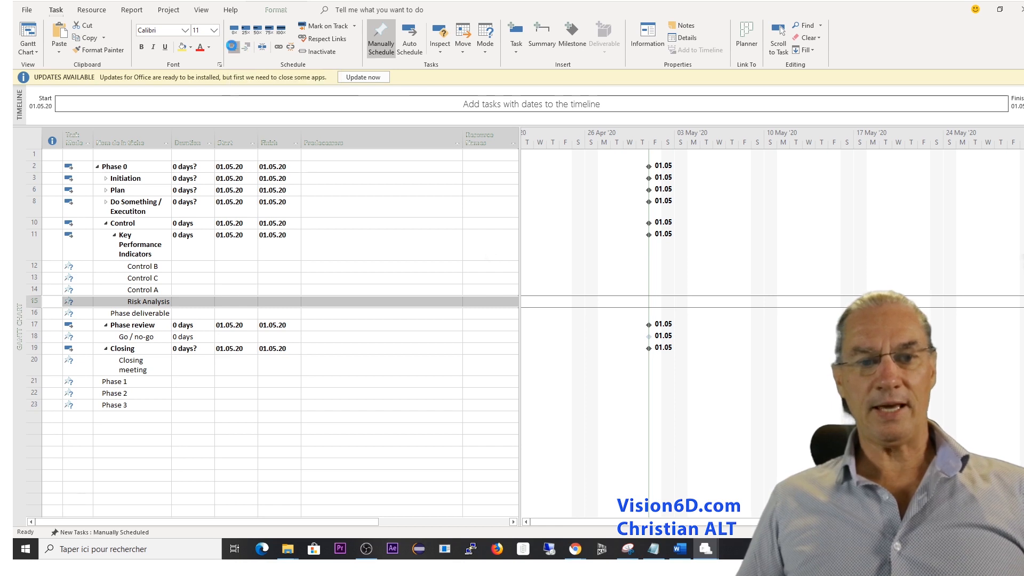
left_click(233, 47)
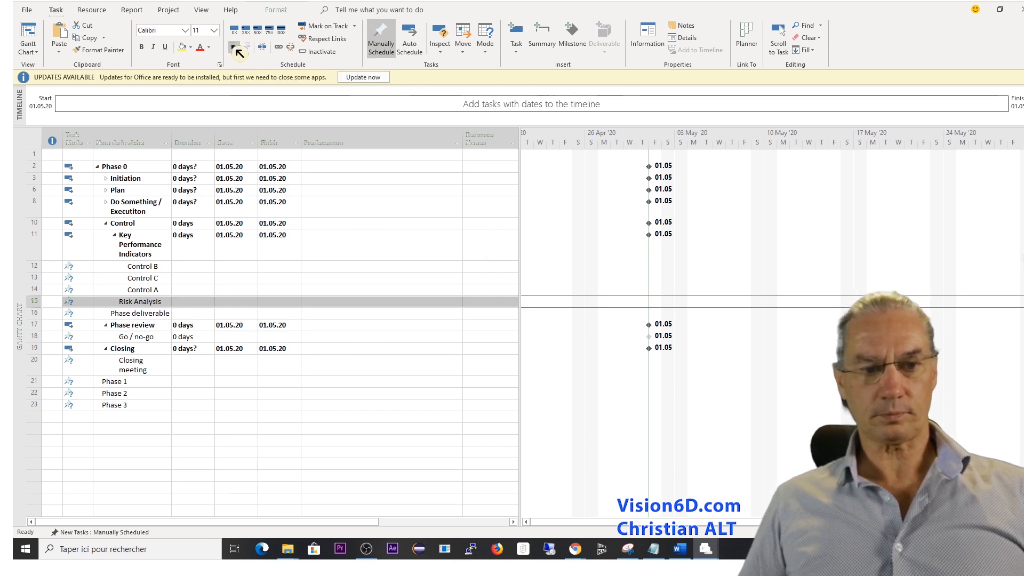
Insert a task named "Costs estimation / Budget" between Risk Analysis and Phase deliverable.
left_click(38, 315)
right_click(38, 314)
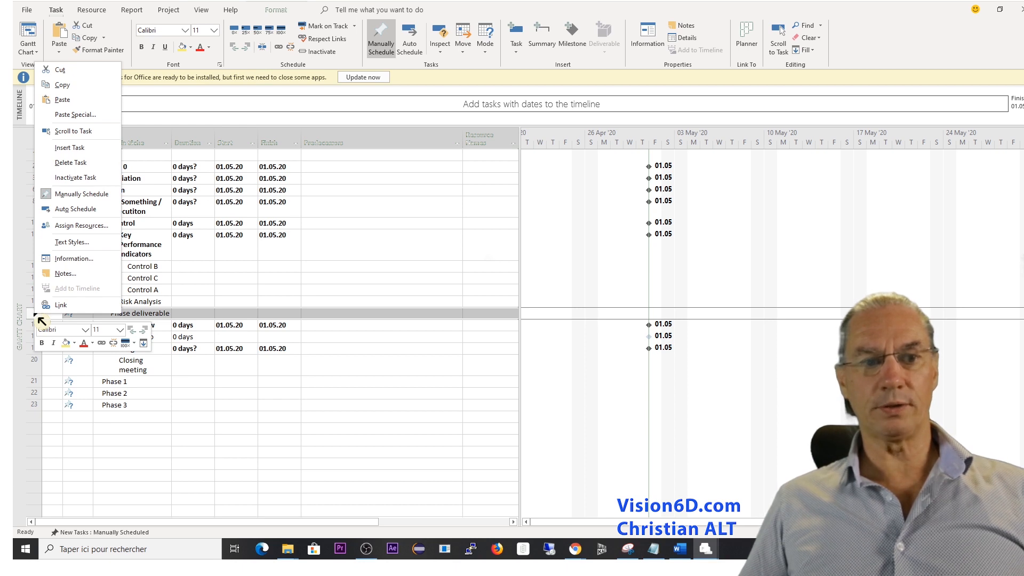
left_click(72, 148)
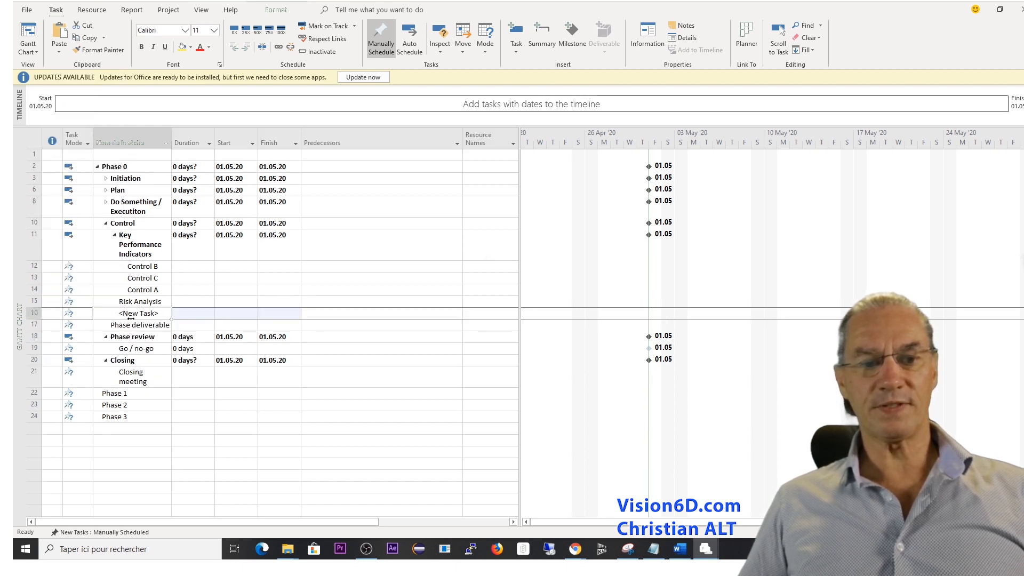
left_click(164, 318)
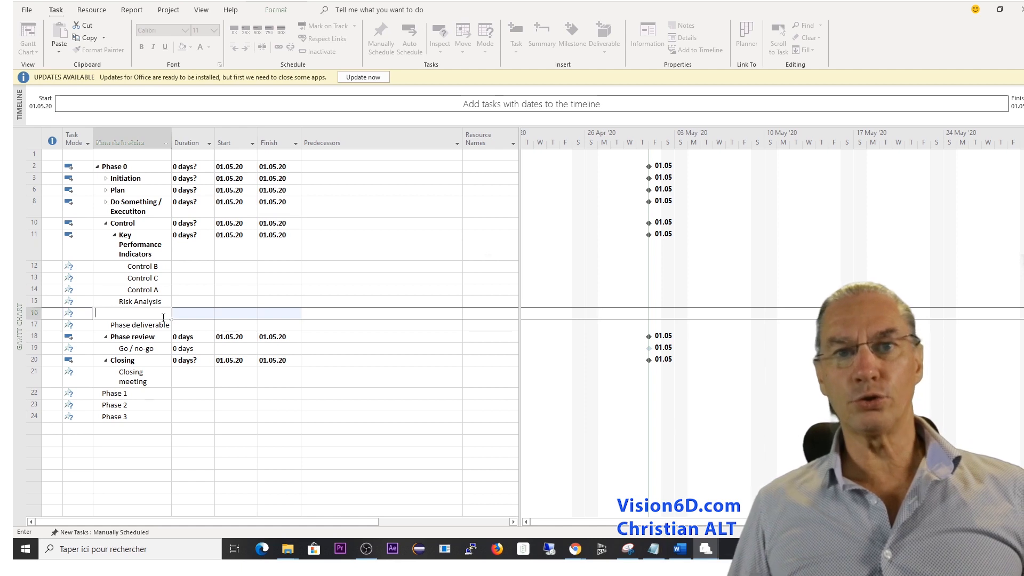
type("Cos")
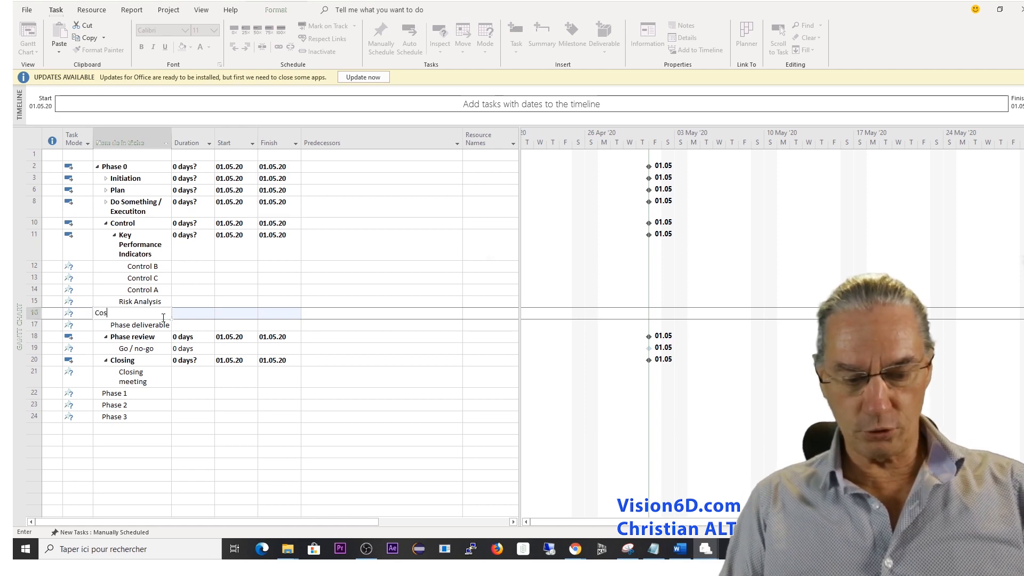
type("ts esti")
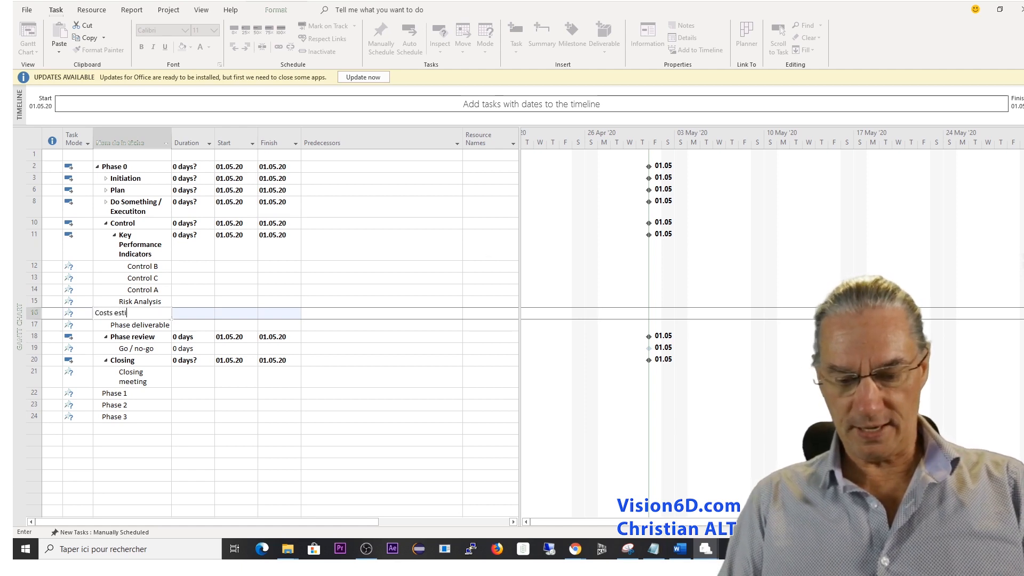
type("mation / Budget")
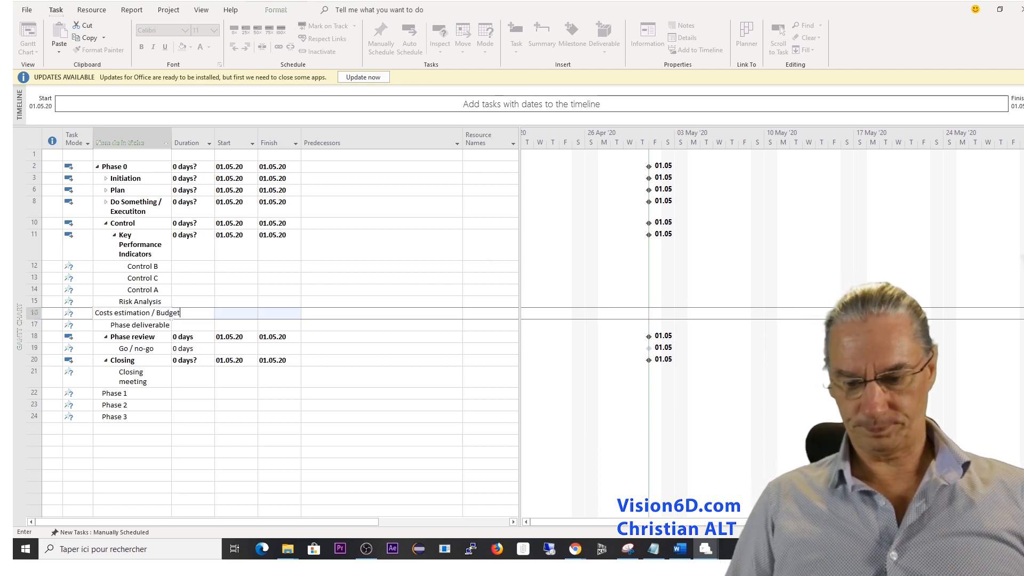
key("Return")
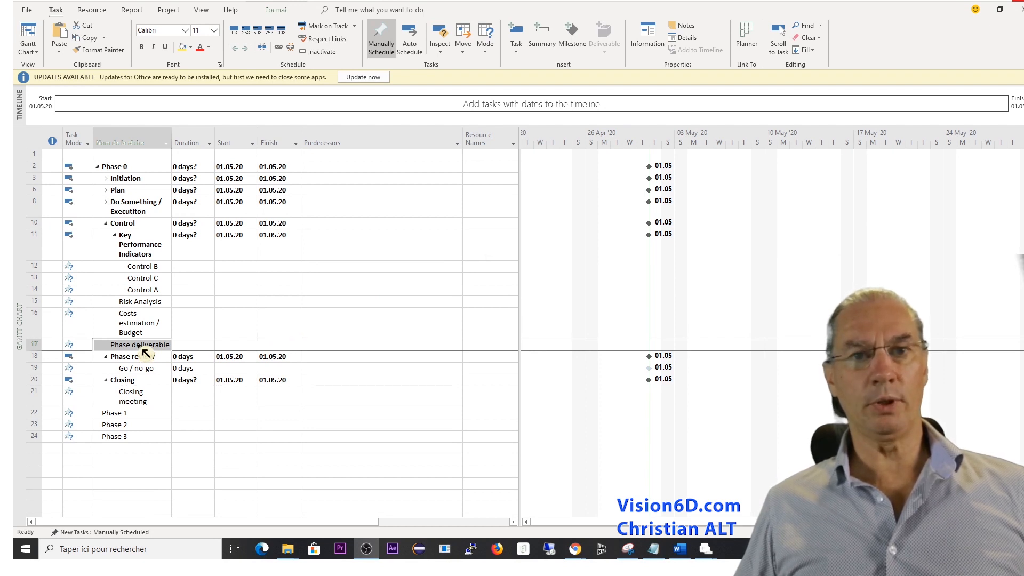
Mark the Phase deliverable task as a milestone in its advanced task information.
right_click(145, 353)
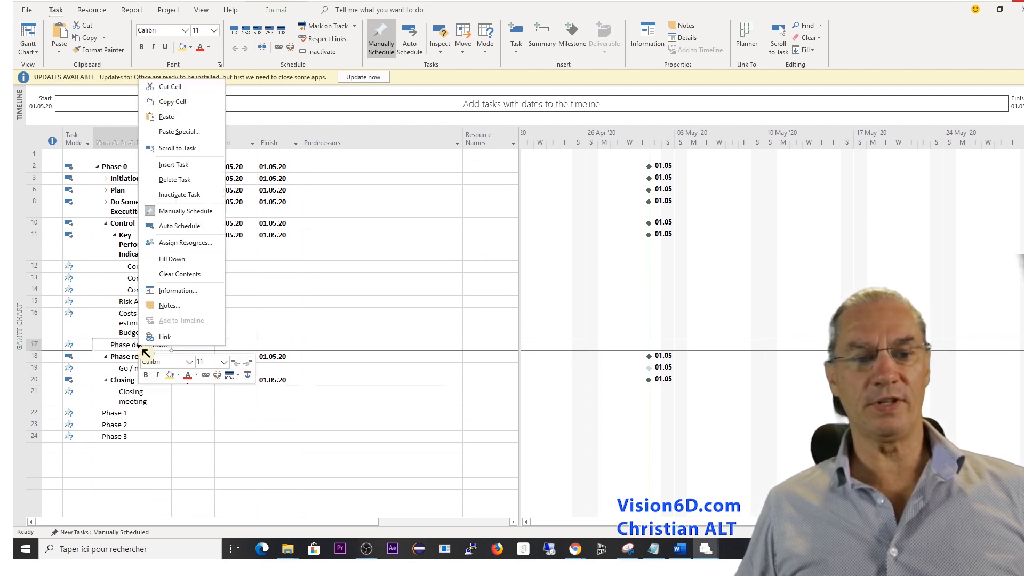
left_click(180, 294)
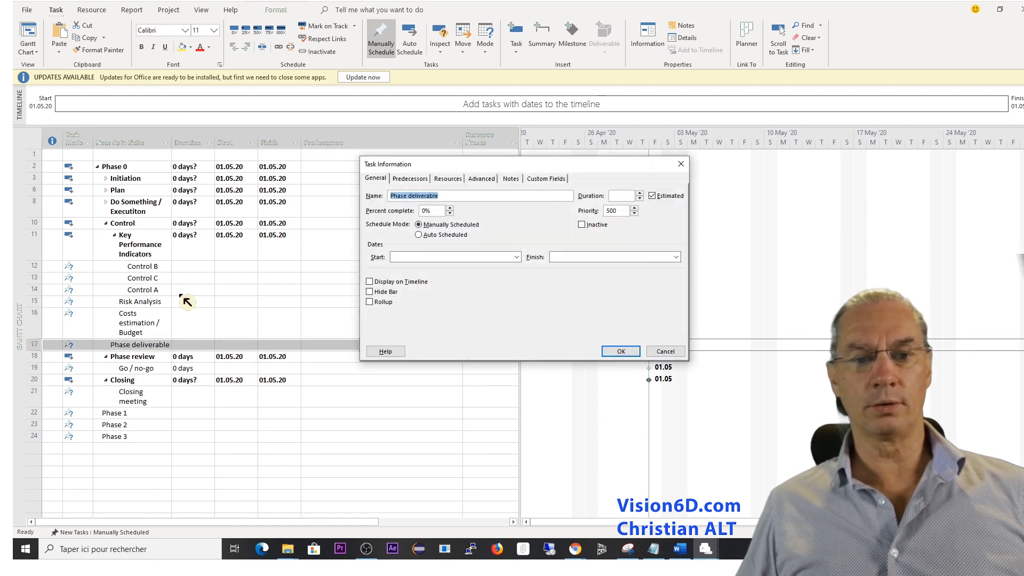
left_click(485, 179)
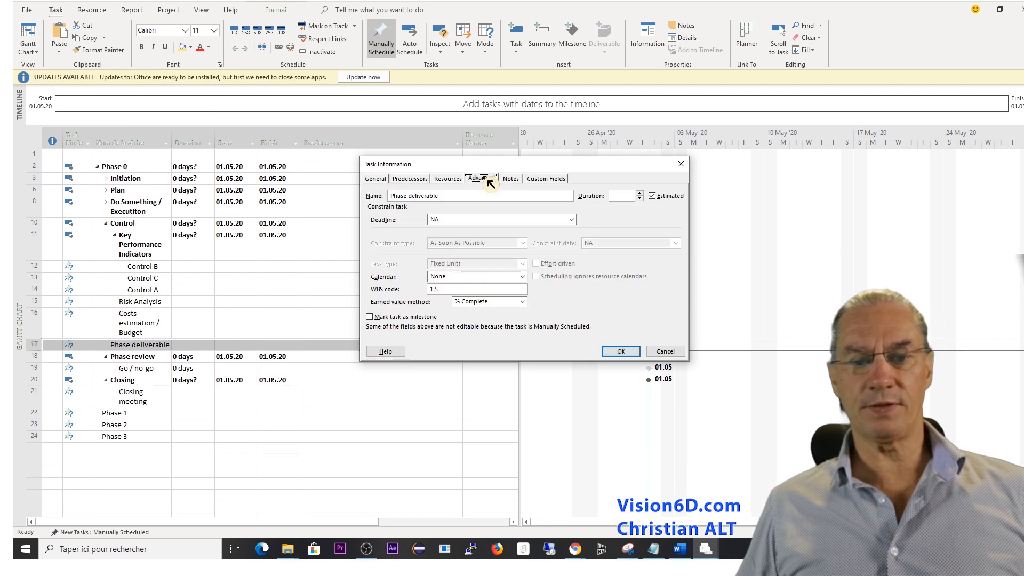
left_click(370, 317)
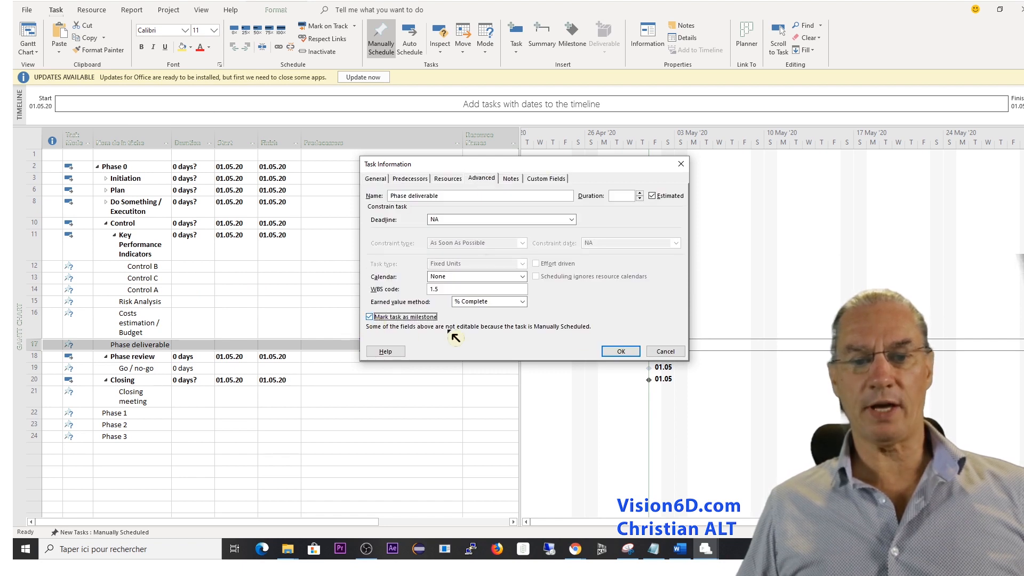
left_click(618, 352)
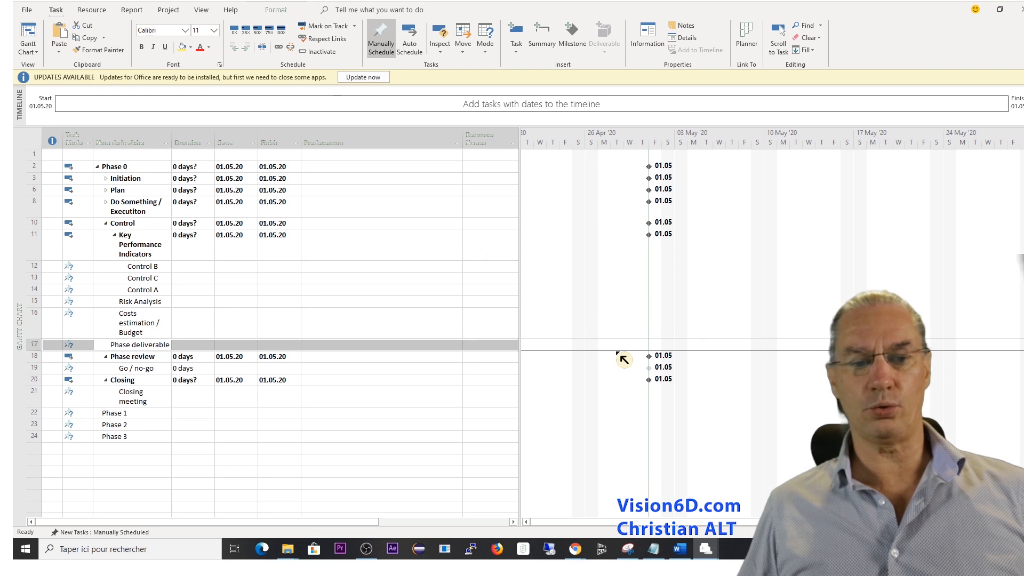
Expand Do Something / Executiton and set the duration of the Feasability study subtask to 4 weeks.
left_click(105, 202)
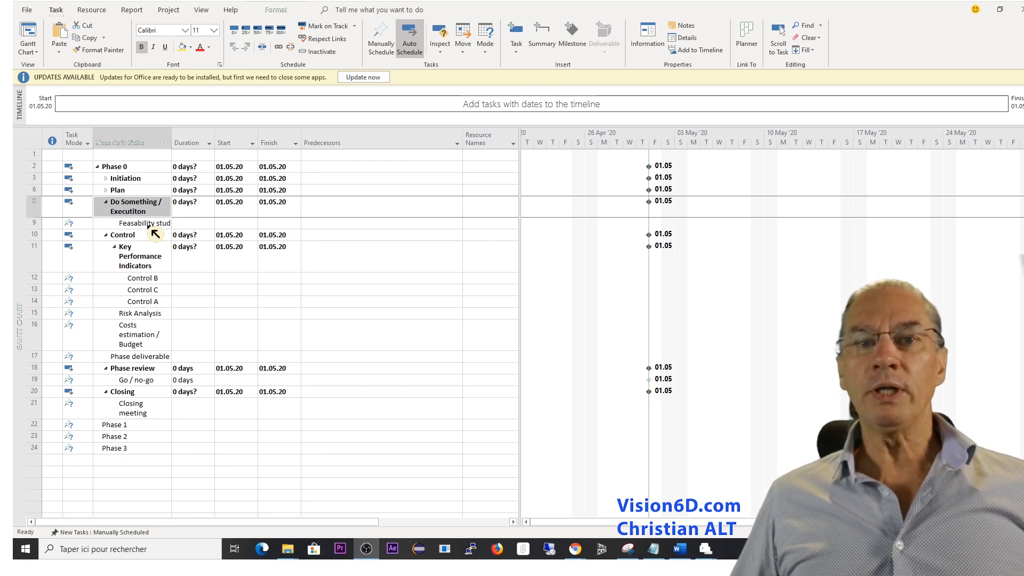
left_click(180, 223)
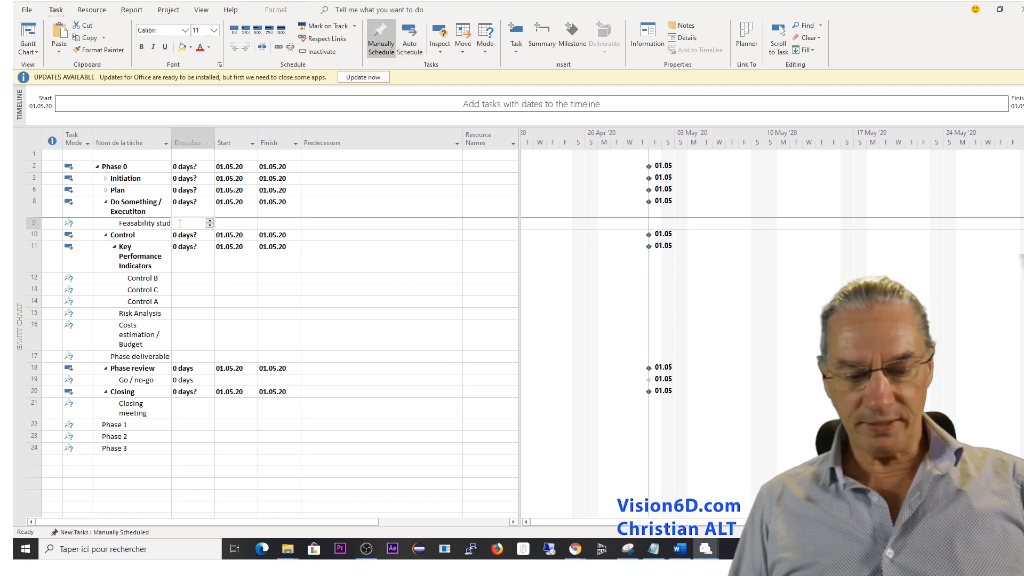
type("4 ")
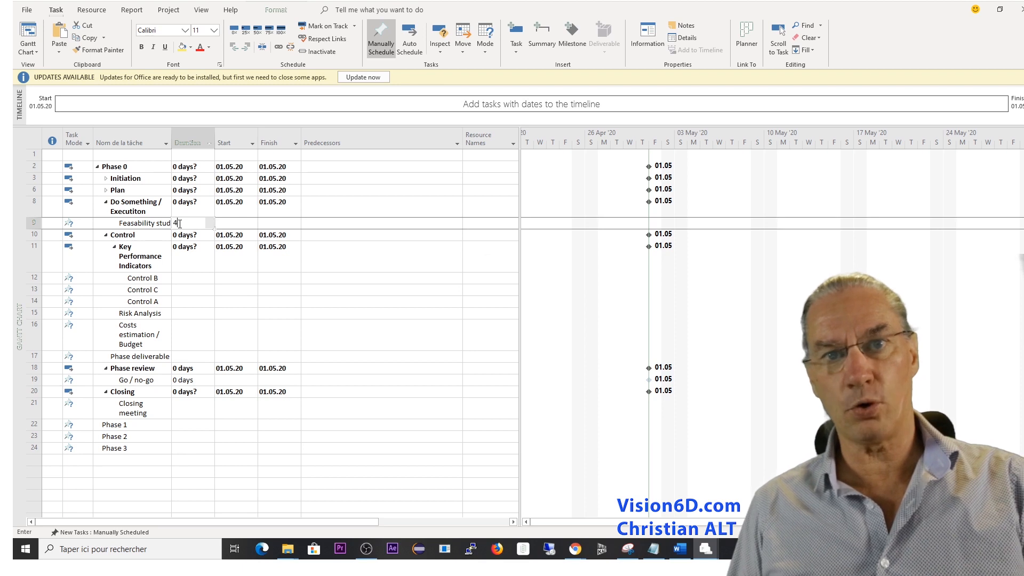
type("w")
key("Return")
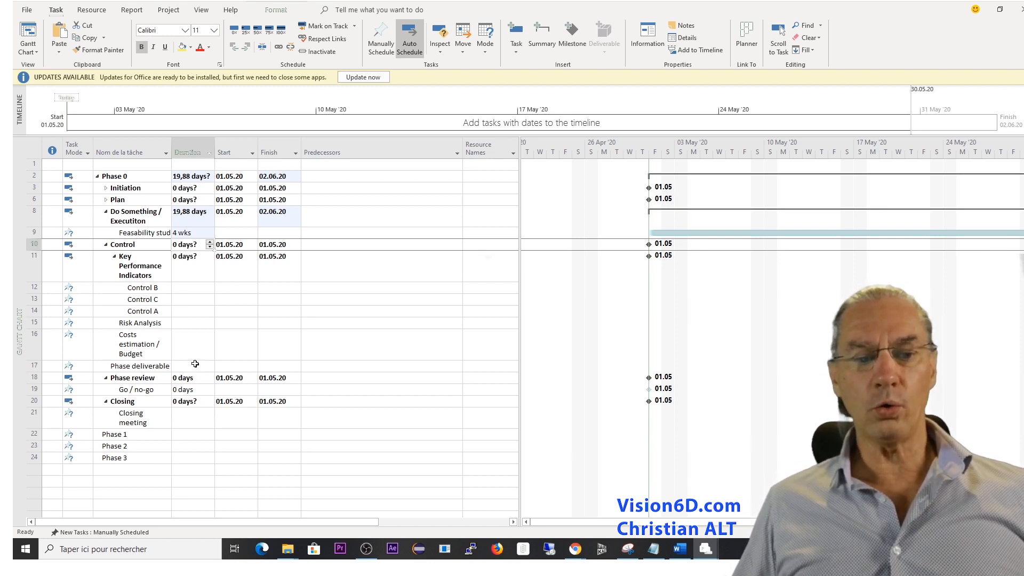
left_click(140, 377)
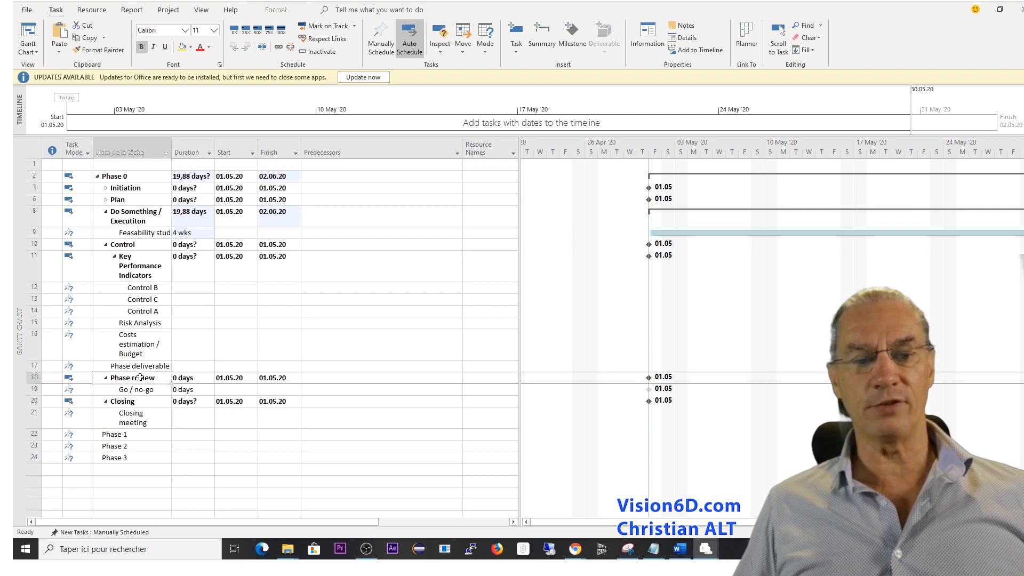
double_click(155, 236)
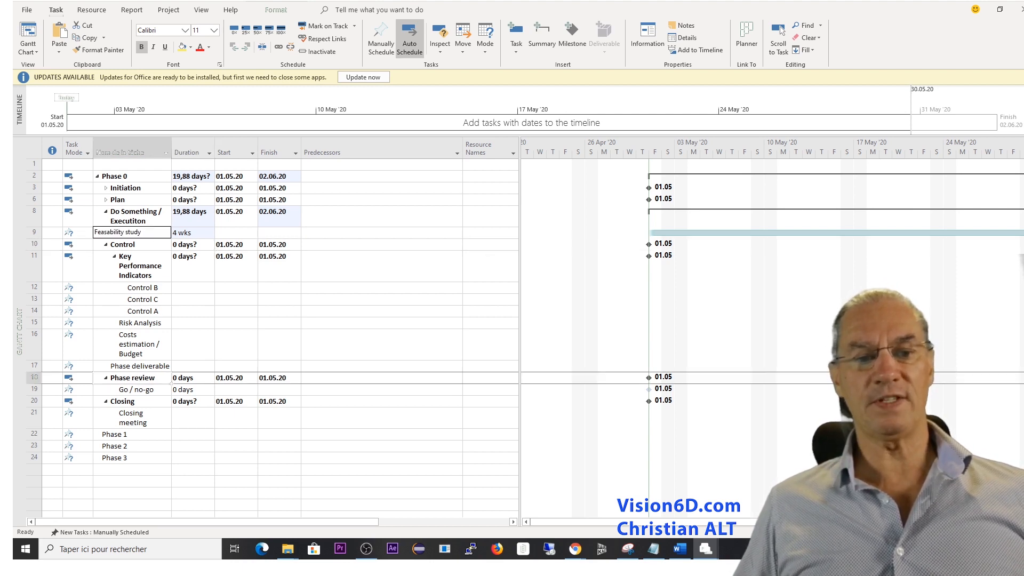
Make the Phase 0 Feasability study (task 9) the predecessor of Phase review.
left_click(332, 377)
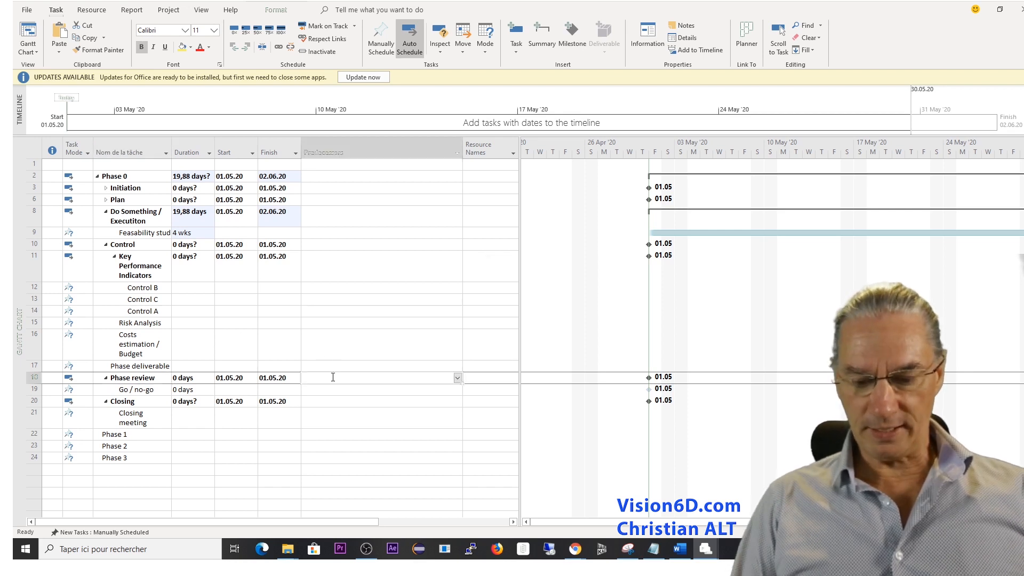
type("9")
key("Return")
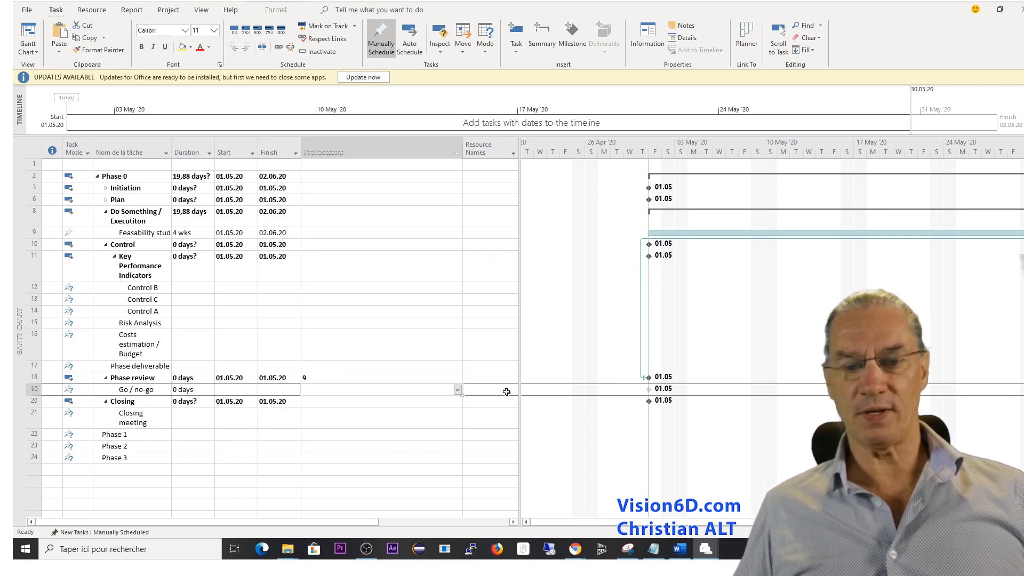
Switch the Go / no-go task under Phase review to Auto Scheduled.
left_click(81, 389)
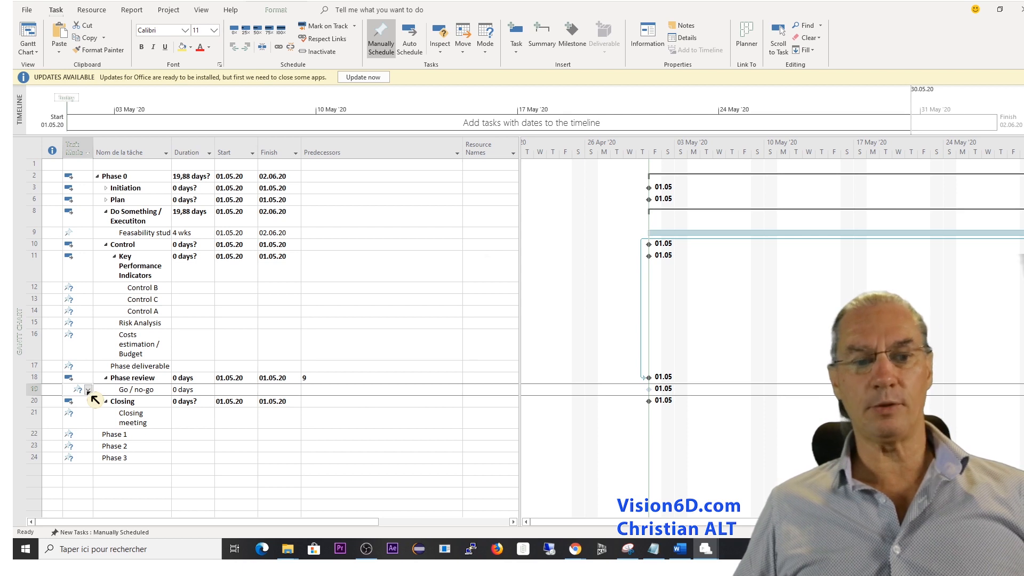
left_click(89, 390)
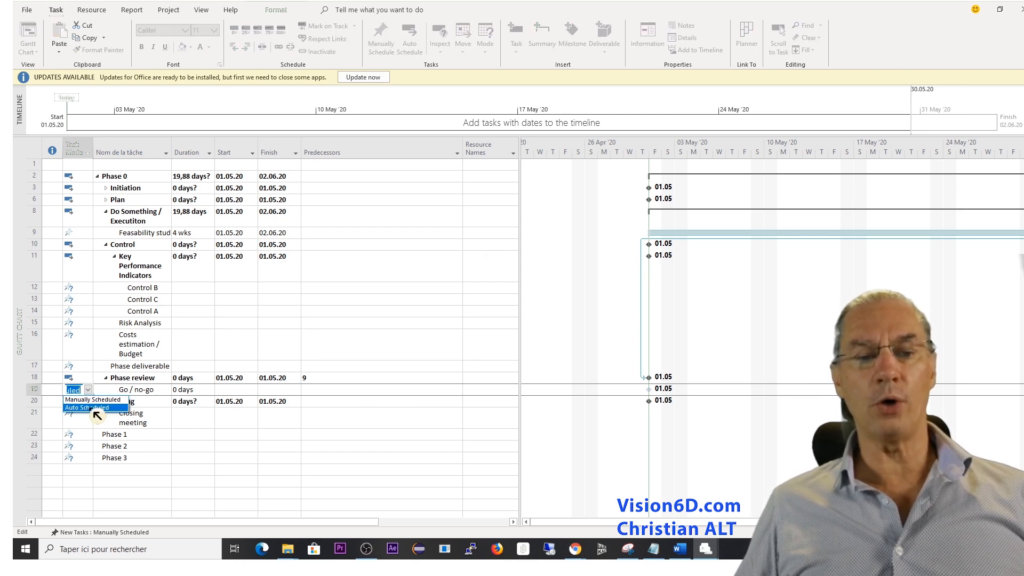
left_click(92, 408)
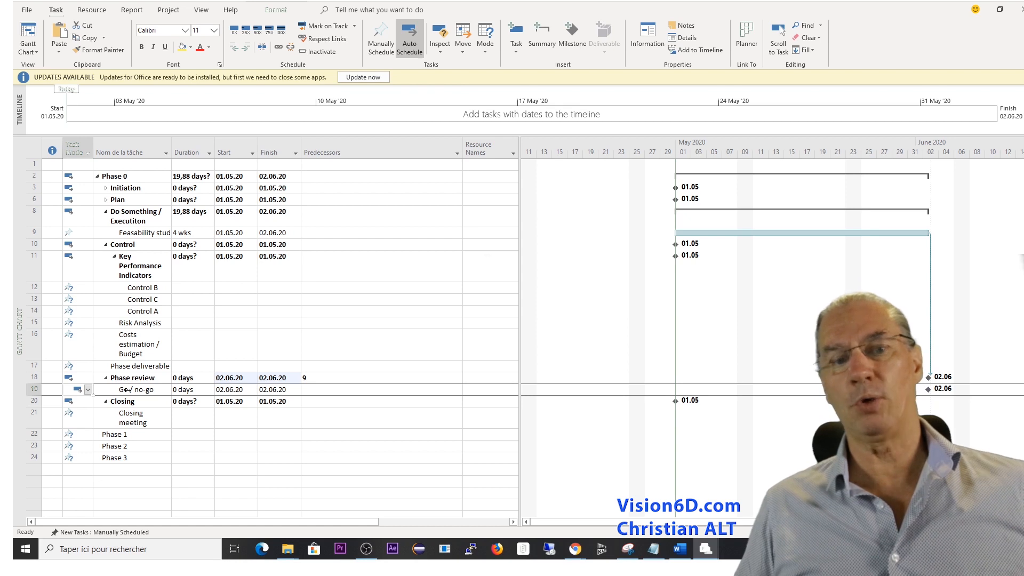
left_click(137, 237)
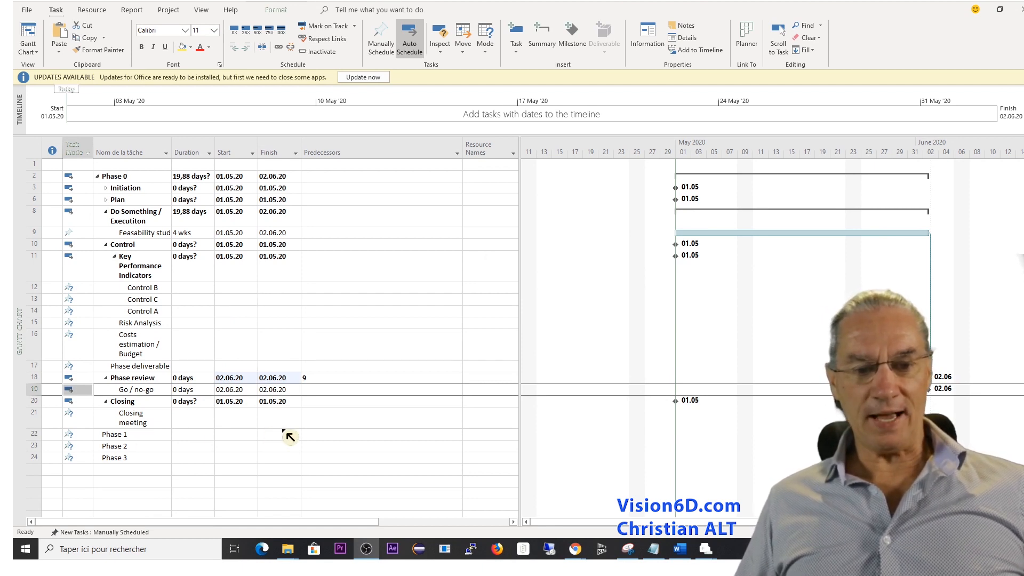
Make Go / no-go (task 19) the predecessor of Phase 1 and switch Phase 1 to Auto Scheduled.
left_click(315, 434)
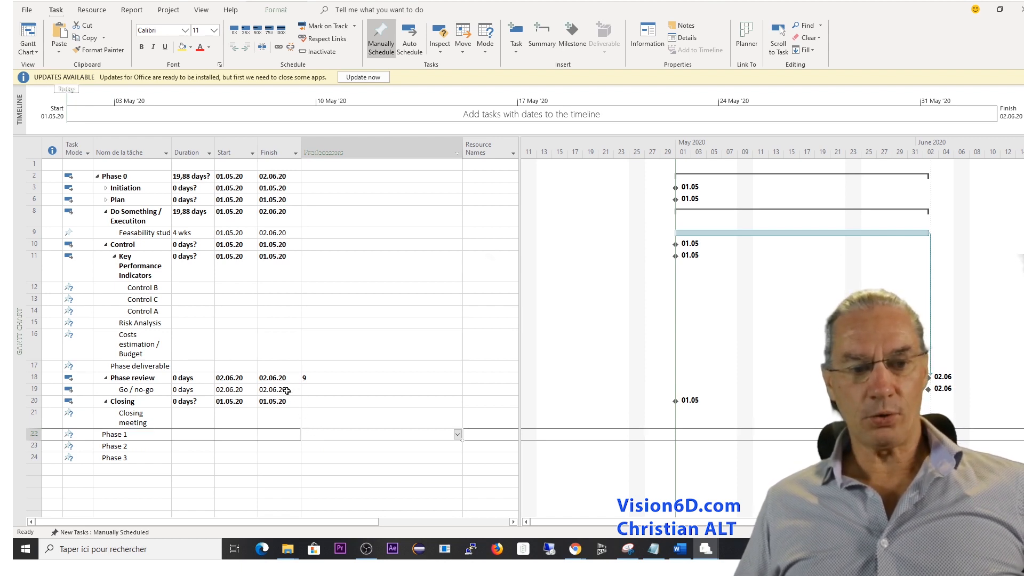
left_click(318, 432)
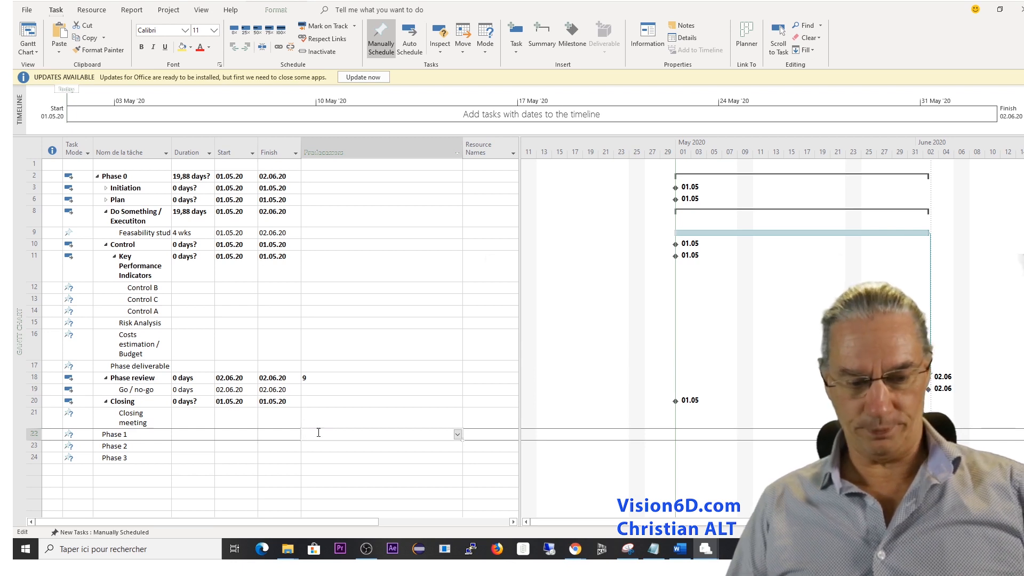
type("19")
key("Return")
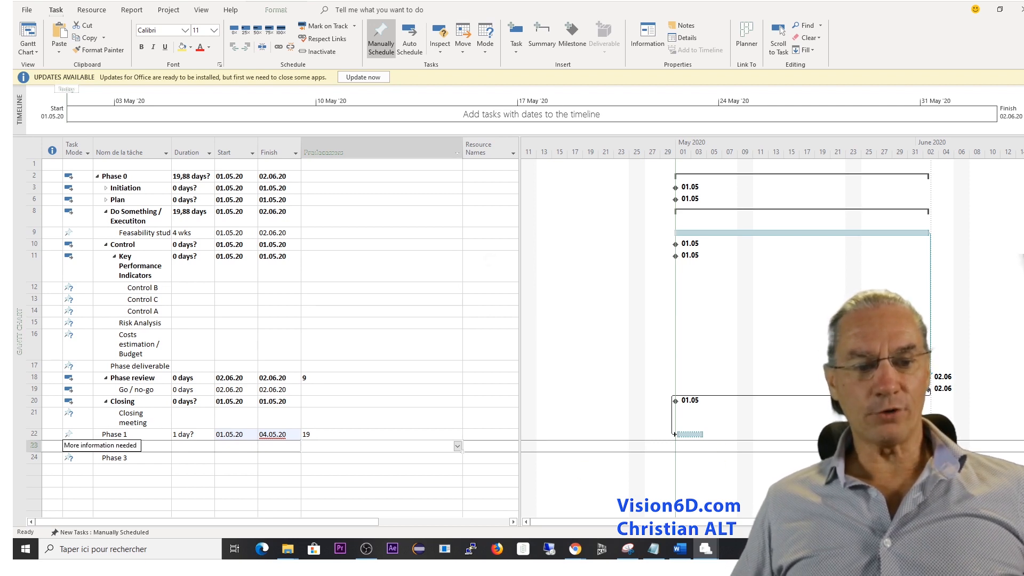
left_click(79, 435)
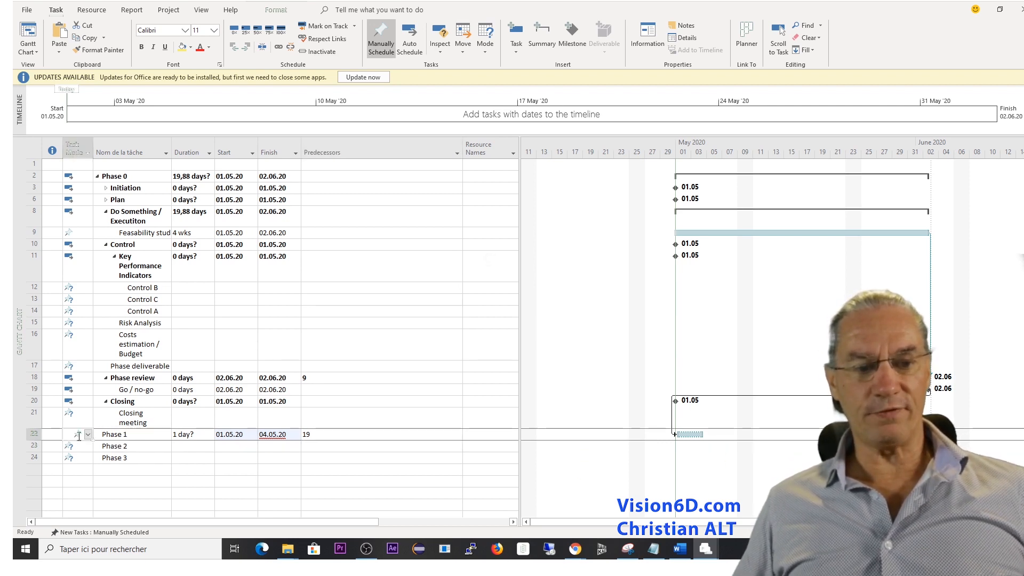
left_click(88, 434)
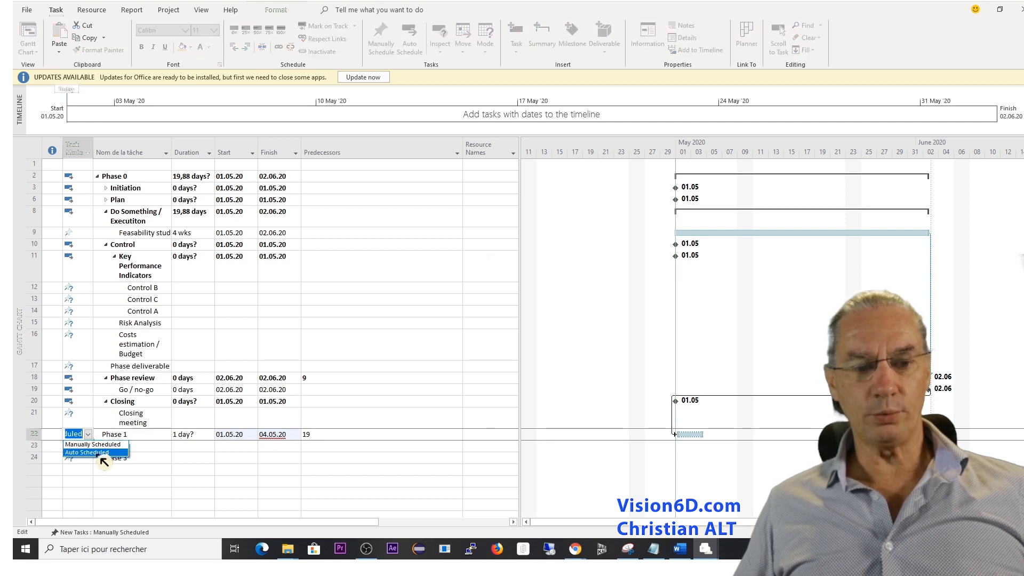
left_click(99, 454)
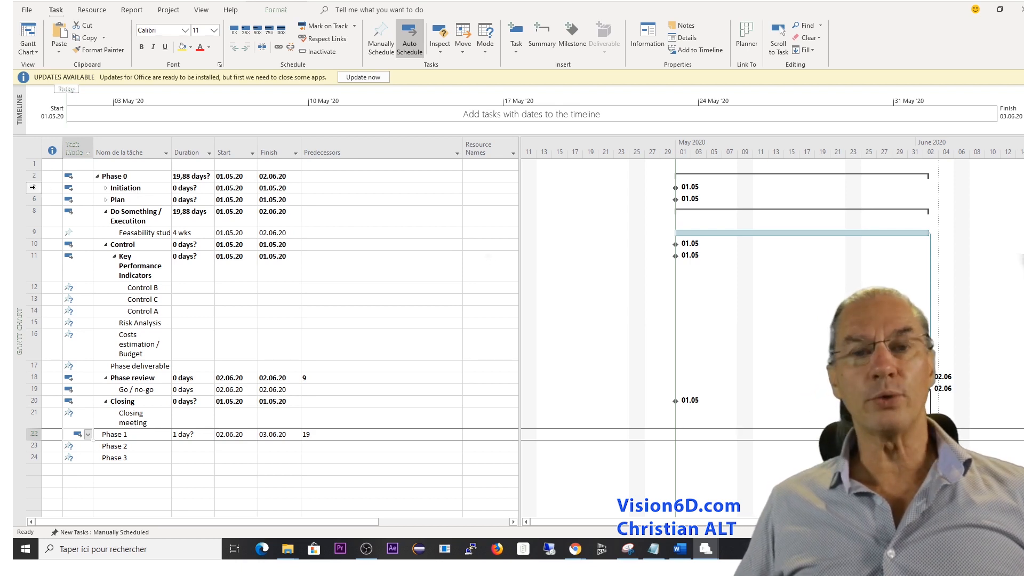
Copy all Phase 0 subtasks, from Initiation through Closing meeting.
left_click_drag(33, 187, 27, 421)
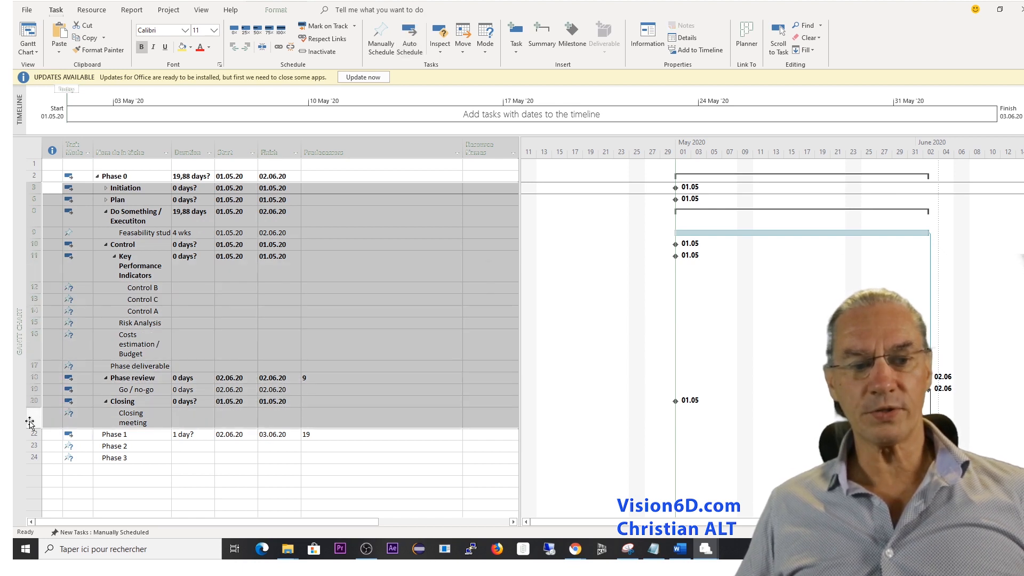
right_click(39, 194)
left_click(63, 214)
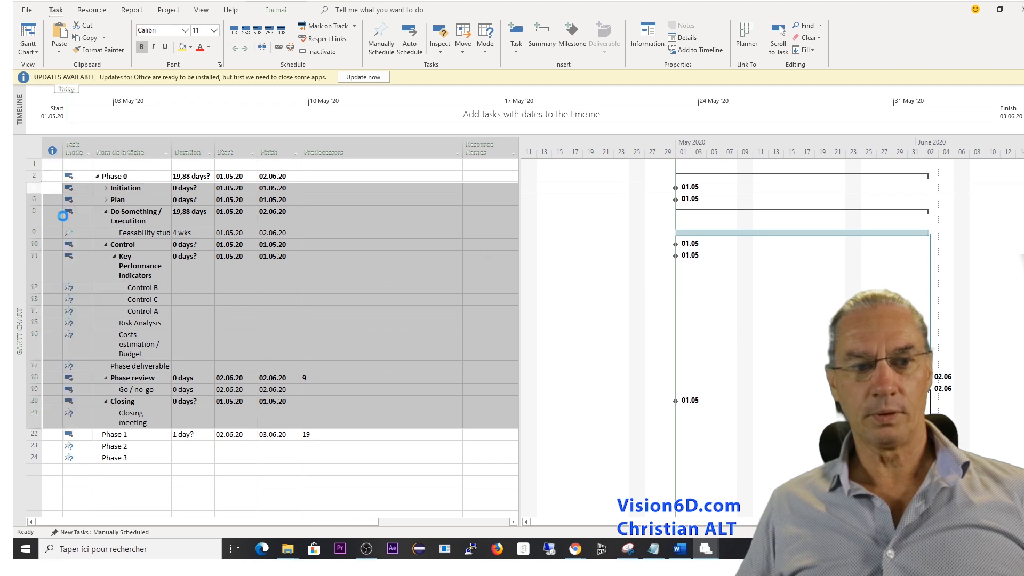
Insert a new task row between Phase 1 and Phase 2 and paste the copied subtasks there.
left_click(34, 447)
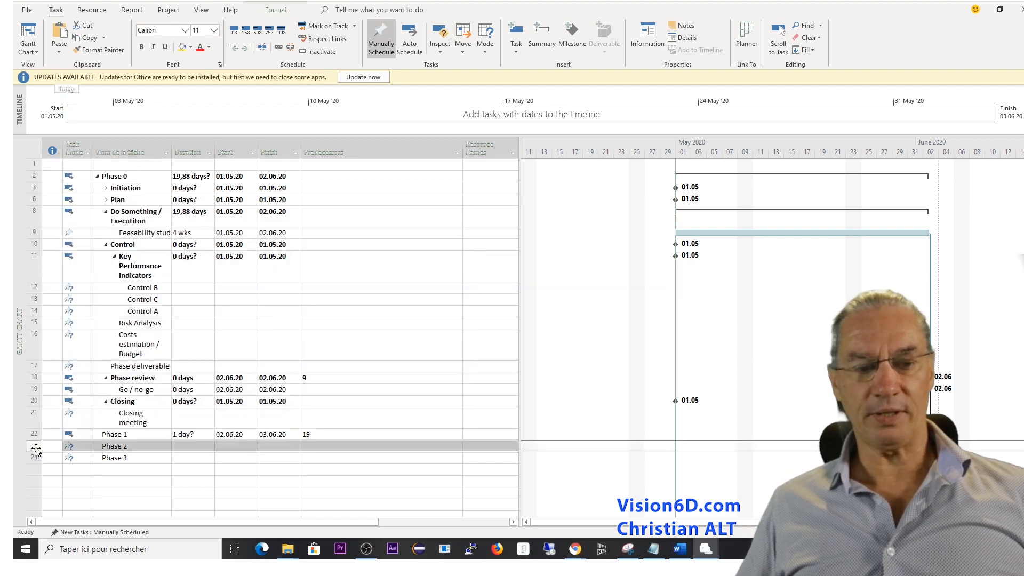
right_click(36, 449)
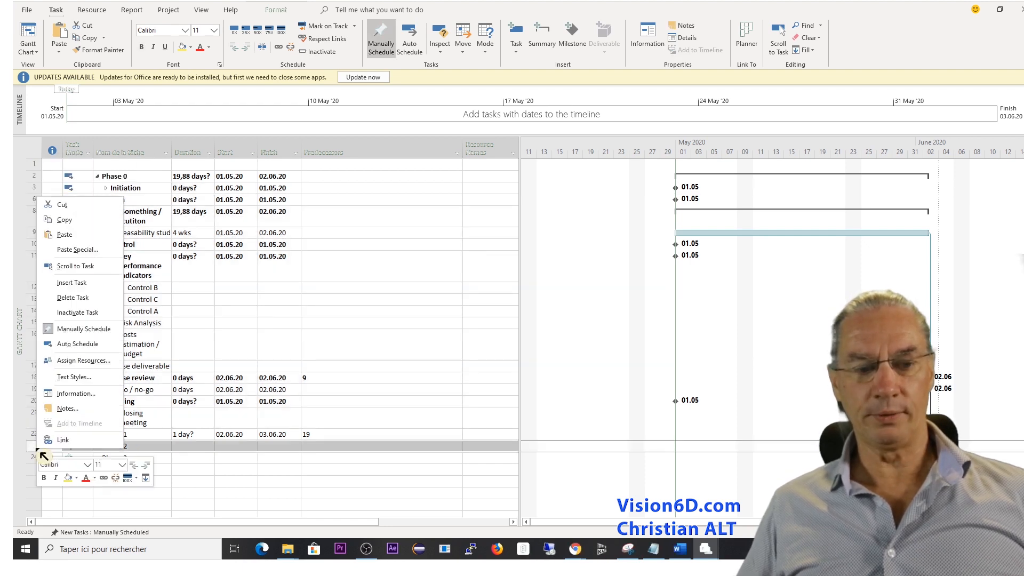
left_click(79, 282)
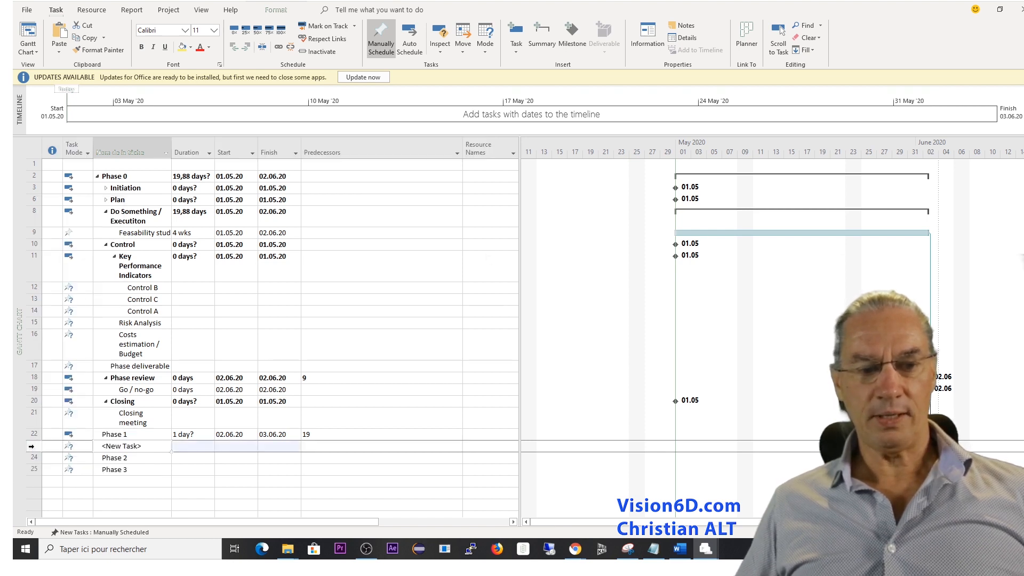
left_click(31, 446)
right_click(31, 448)
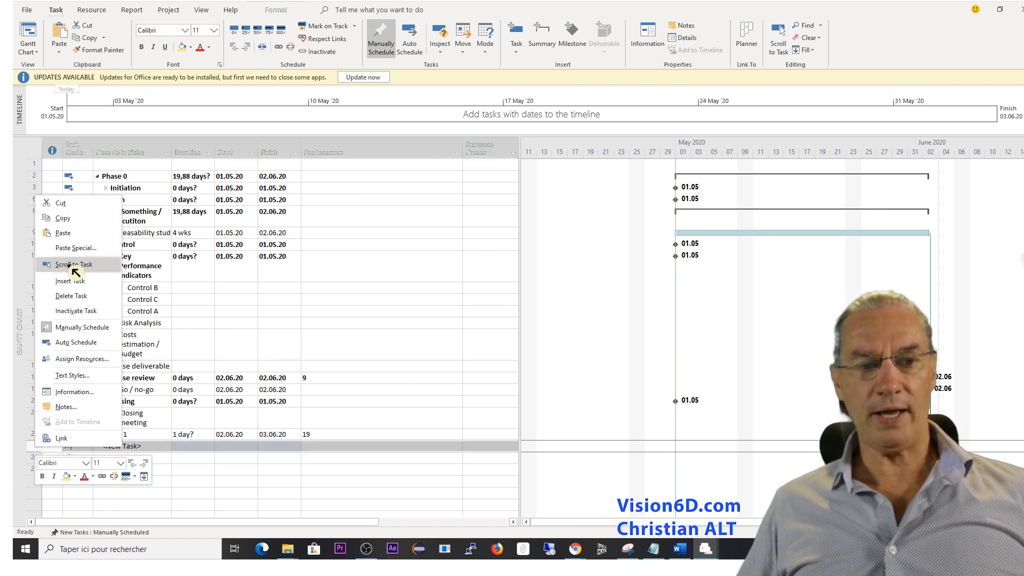
left_click(73, 239)
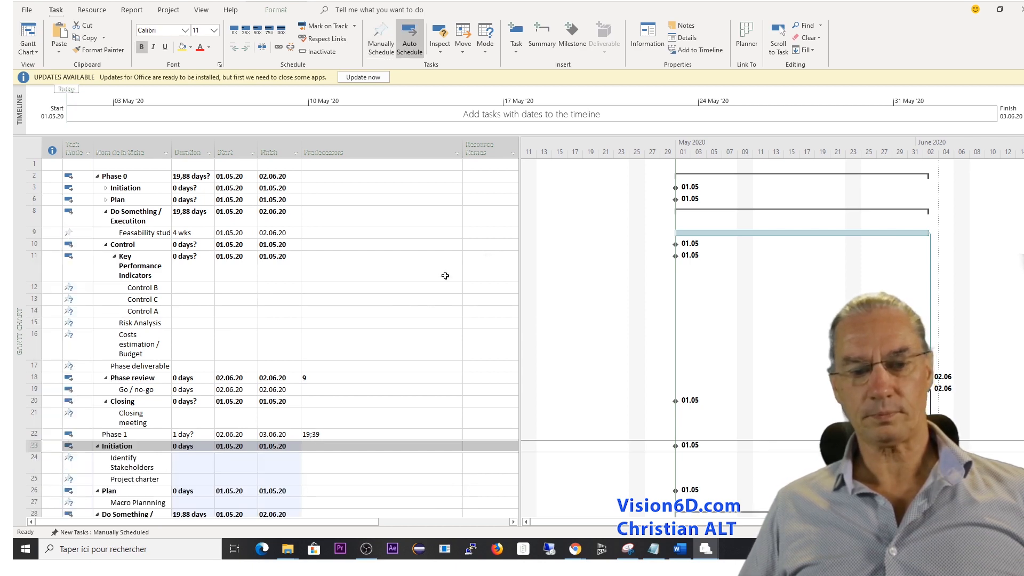
Indent the pasted tasks from Initiation to Closing meeting so they become subtasks of Phase 1, and collapse Phase 1.
scroll(445, 276, "down", 9)
scroll(446, 276, "up", 2)
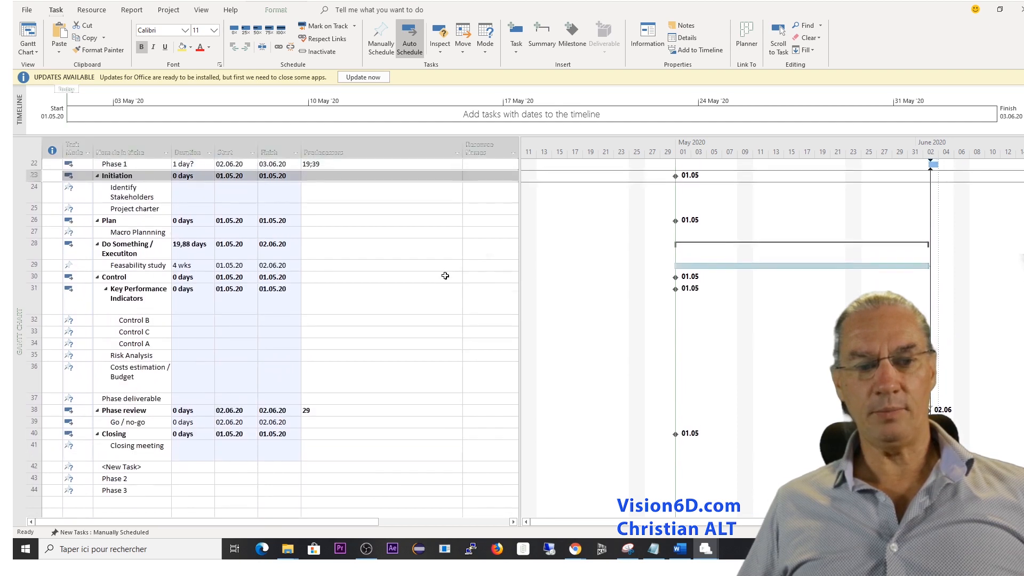
scroll(445, 276, "up", 3)
scroll(445, 276, "down", 1)
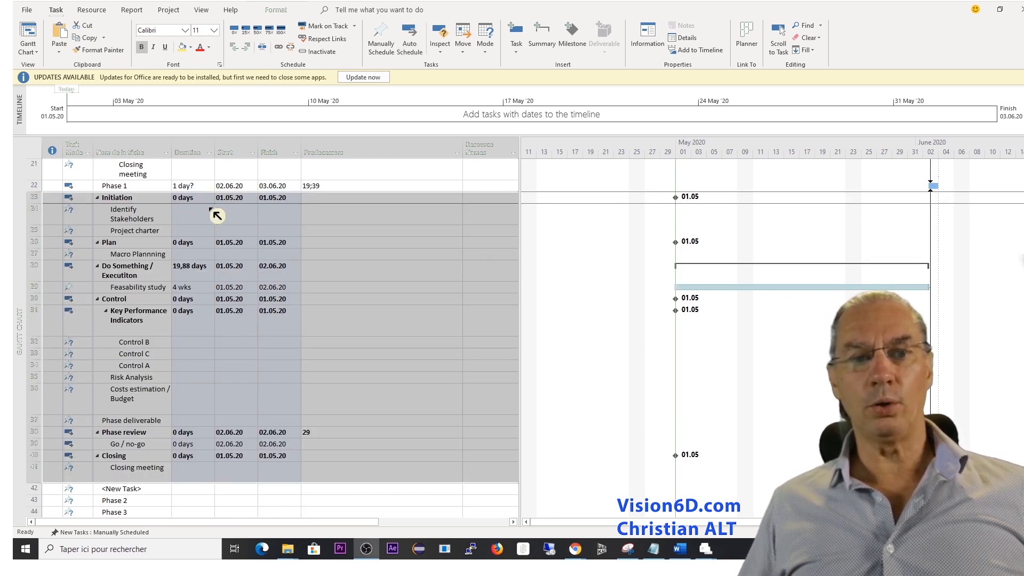
left_click(250, 48)
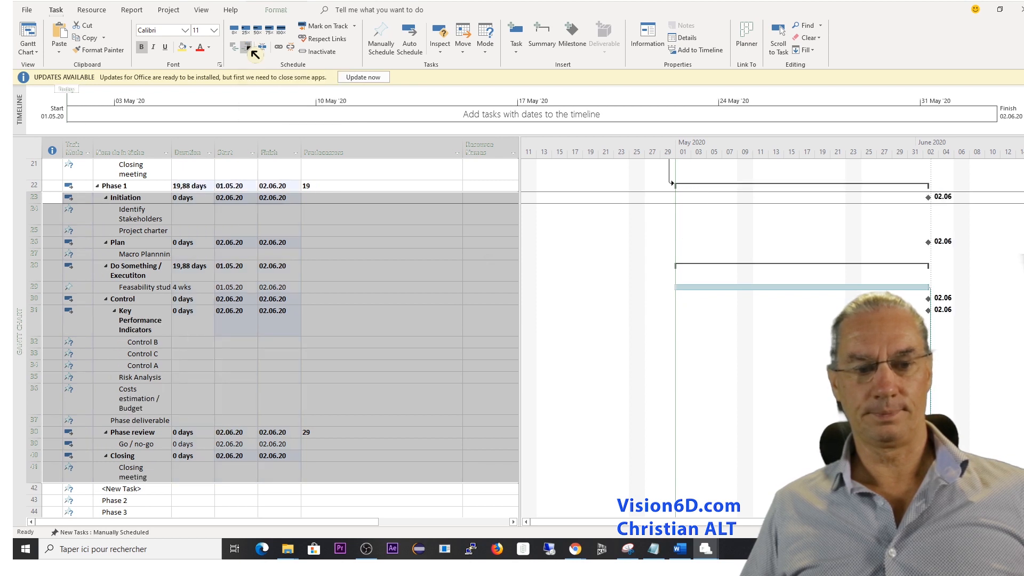
left_click(98, 186)
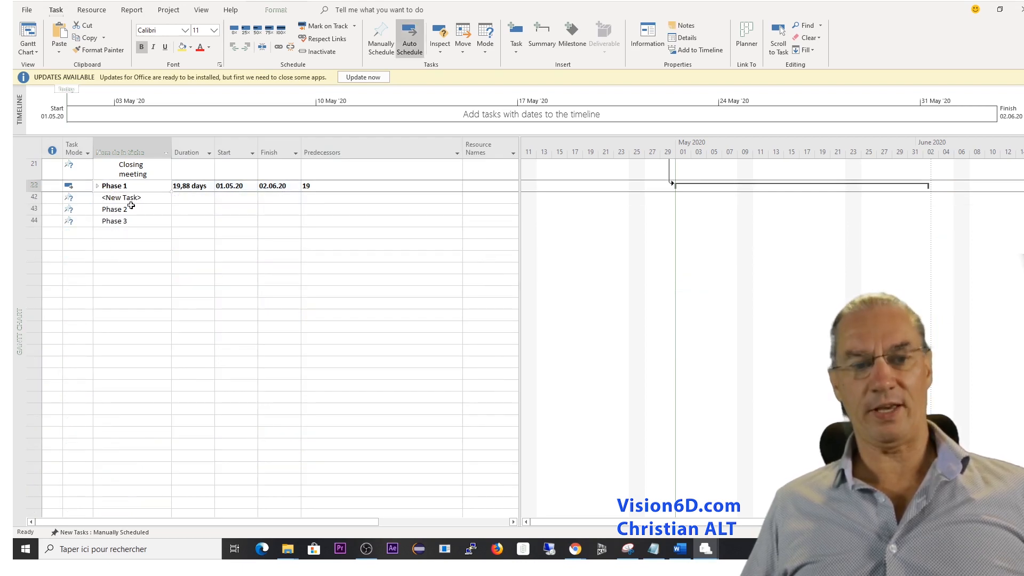
Move the <New Task> row below Phase 2 and expand Phase 1.
left_click(33, 198)
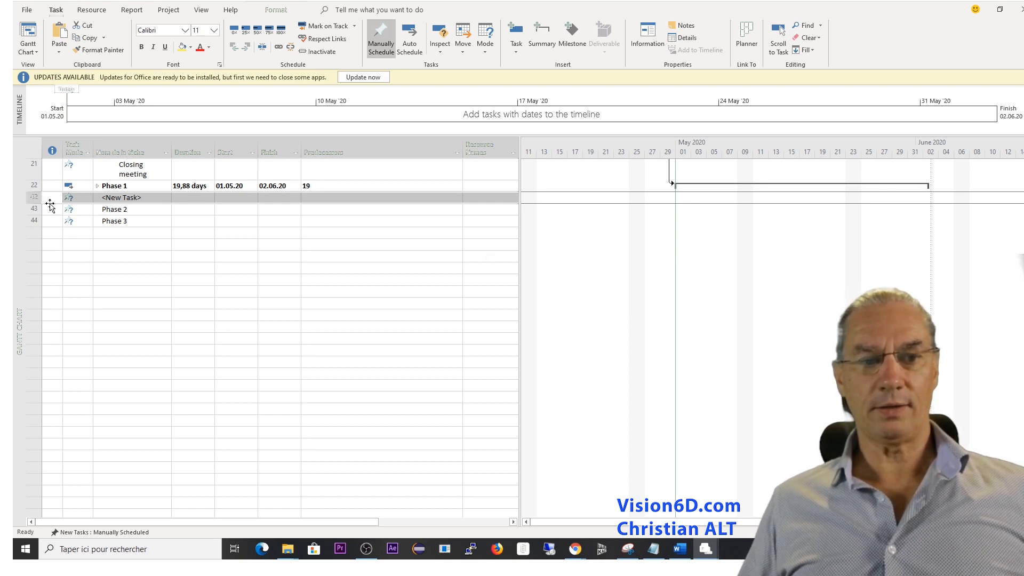
left_click_drag(49, 204, 52, 207)
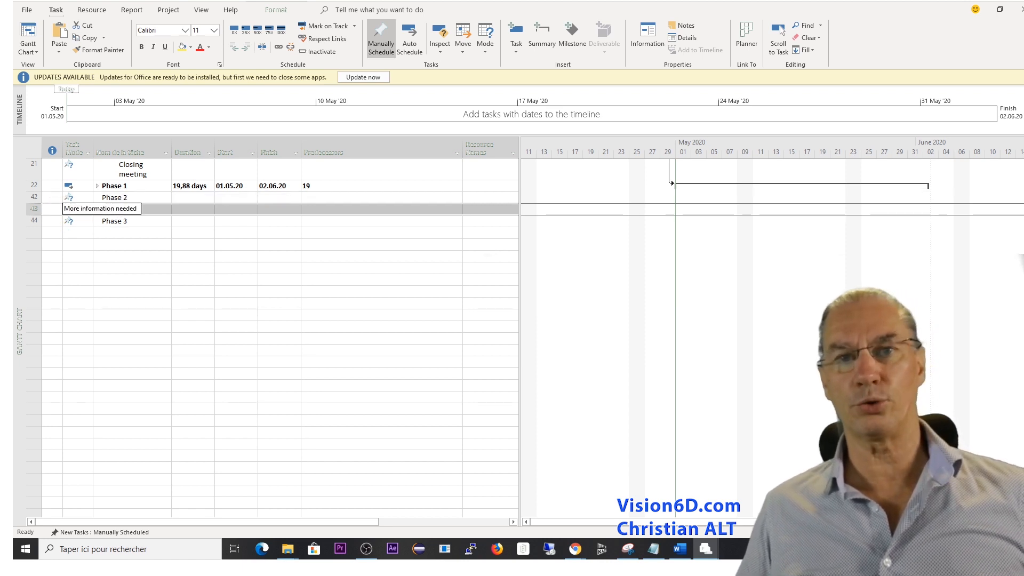
left_click(97, 186)
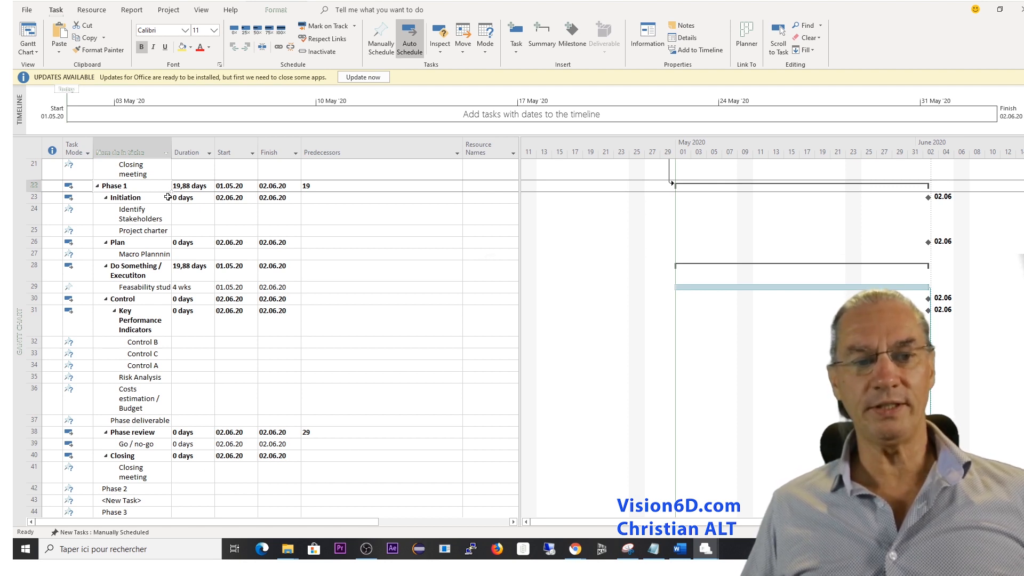
left_click(140, 272)
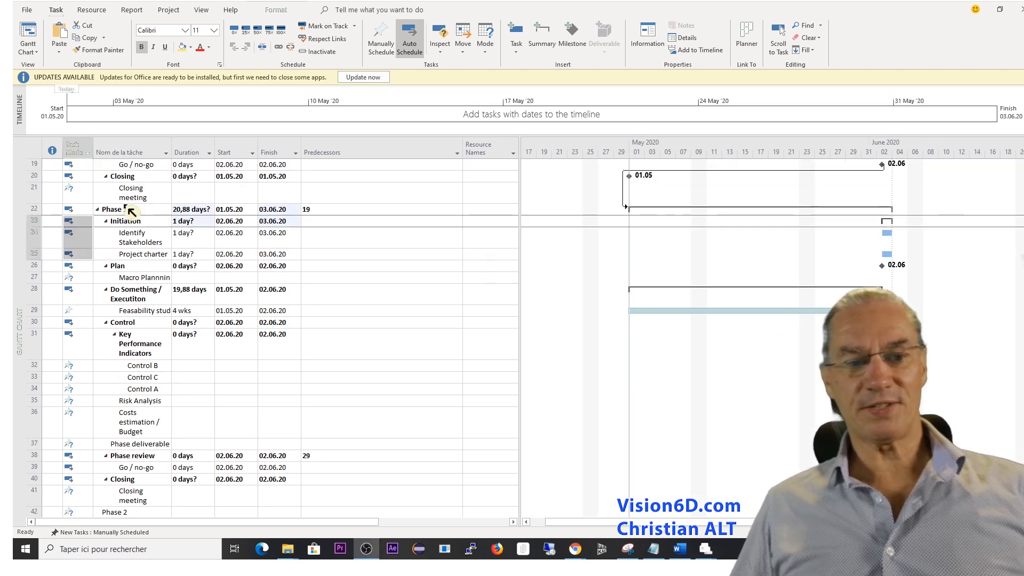
Switch Phase 1's Macro Plannning and Feasability study subtasks to Auto Scheduled.
left_click(79, 277)
left_click(87, 277)
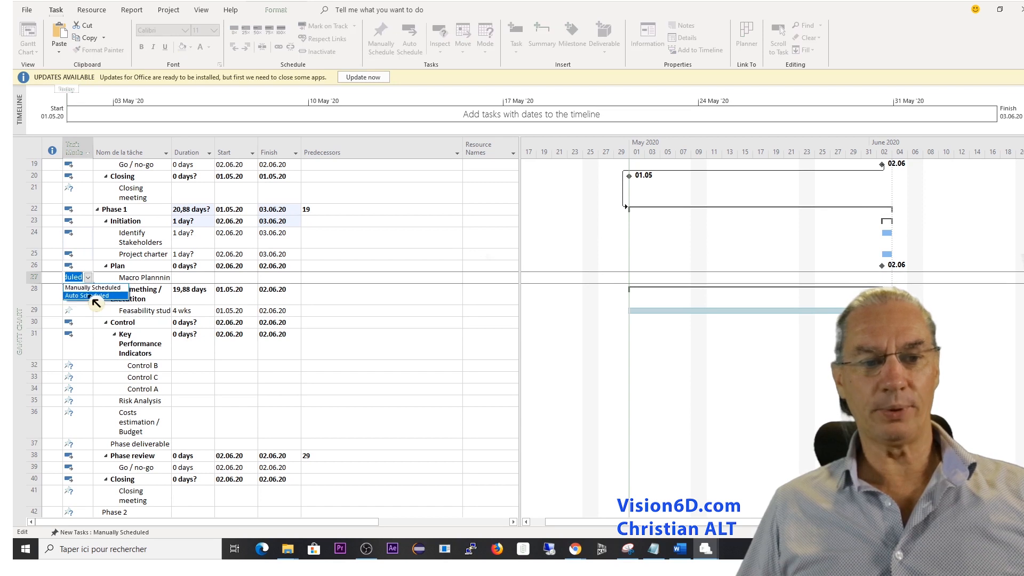
left_click(87, 295)
left_click(75, 314)
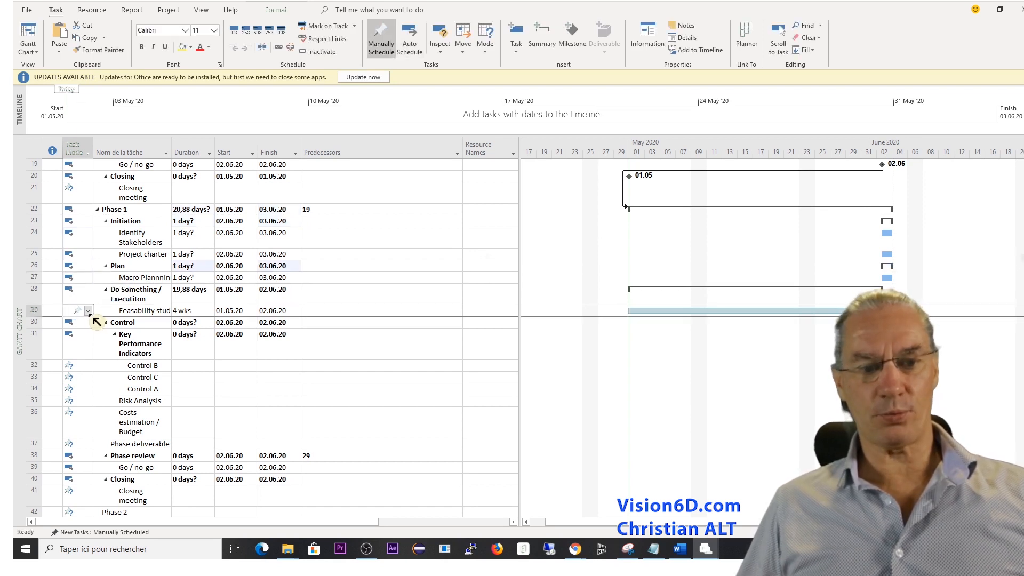
left_click(89, 310)
left_click(88, 328)
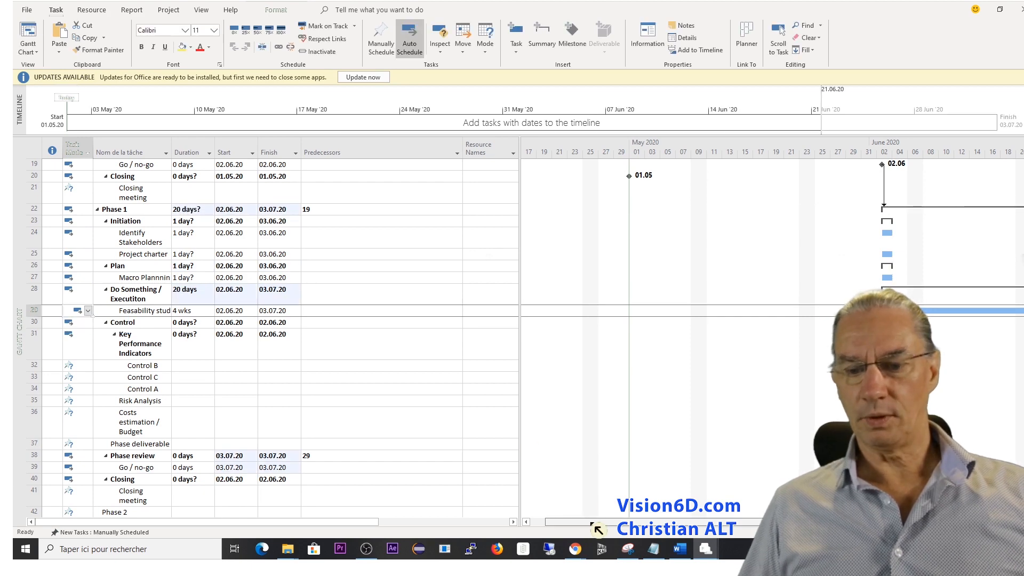
Examine the Gantt bars, links and dates of Phase 0 and Phase 1 across the chart and task list.
left_click_drag(593, 524, 645, 524)
scroll(525, 338, "up", 5)
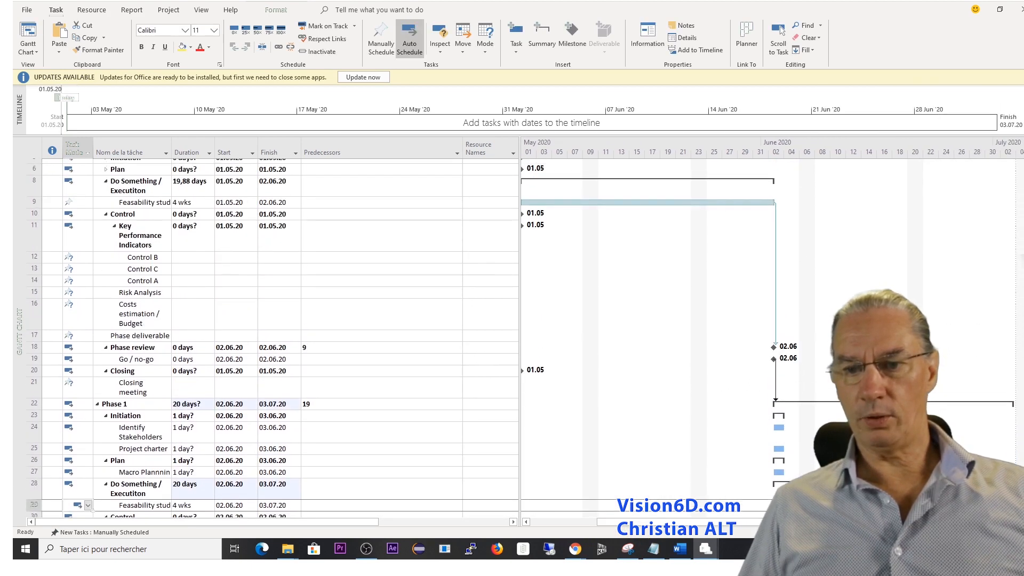
scroll(266, 338, "up", 2)
scroll(267, 338, "down", 4)
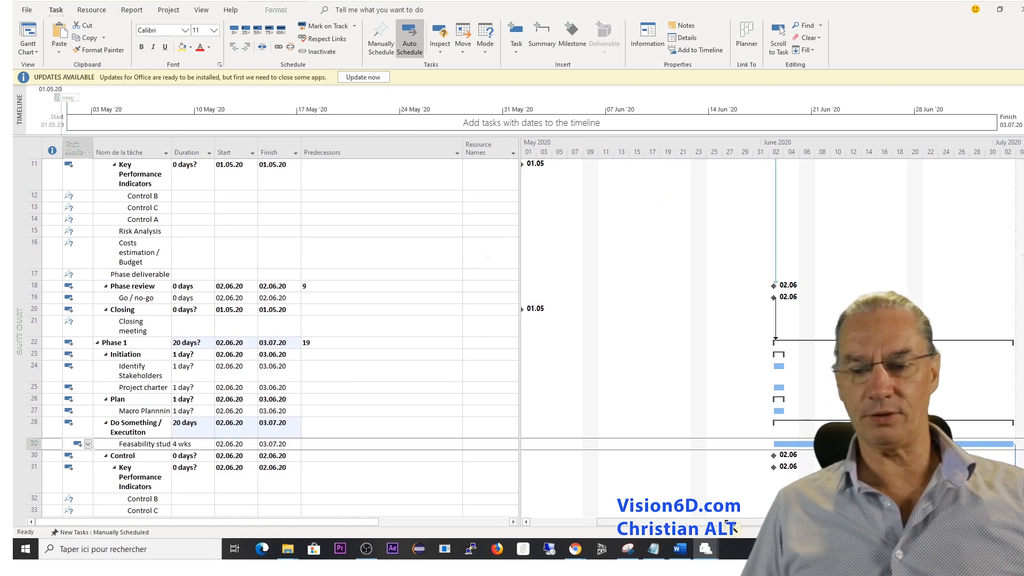
left_click_drag(728, 523, 750, 524)
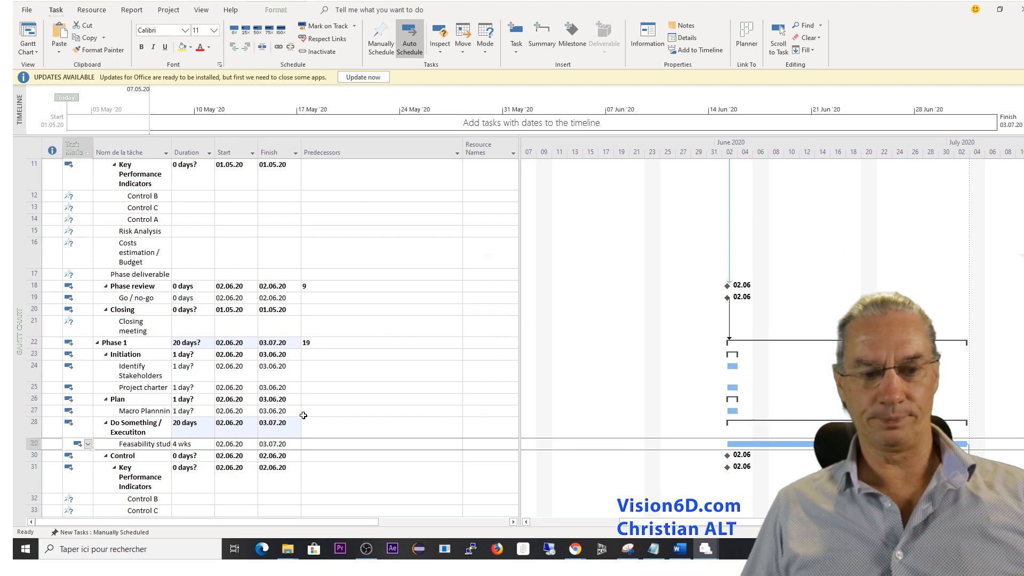
scroll(303, 416, "down", 3)
scroll(303, 416, "down", 1)
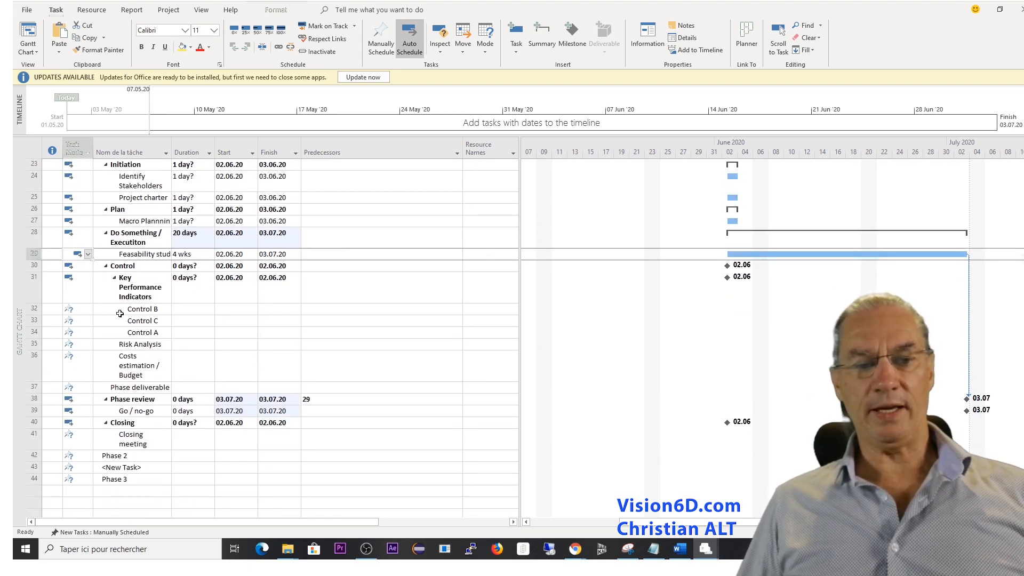
mouse_move(70, 310)
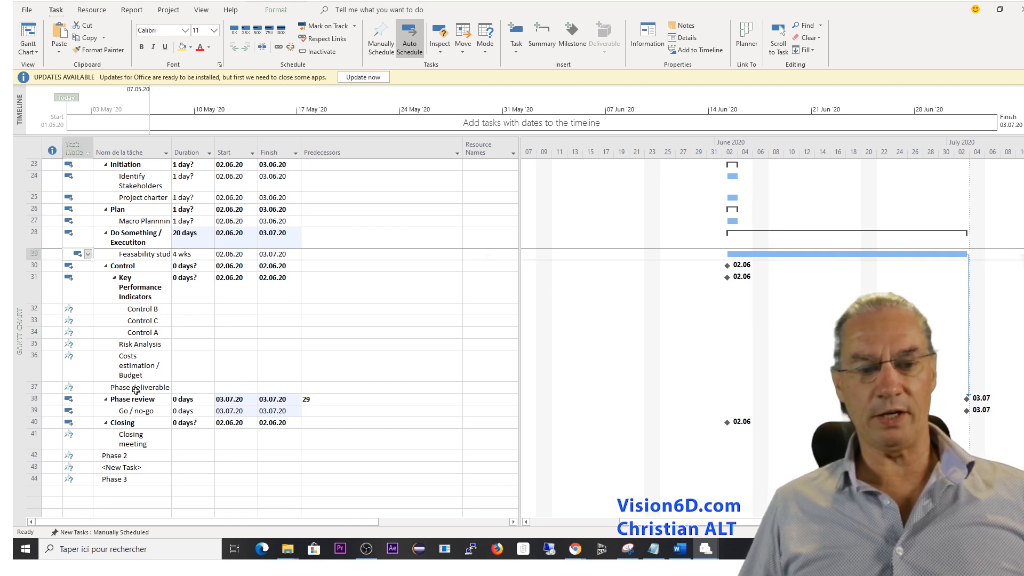
Set the predecessor of Phase 1's Closing meeting to 39.
mouse_move(69, 388)
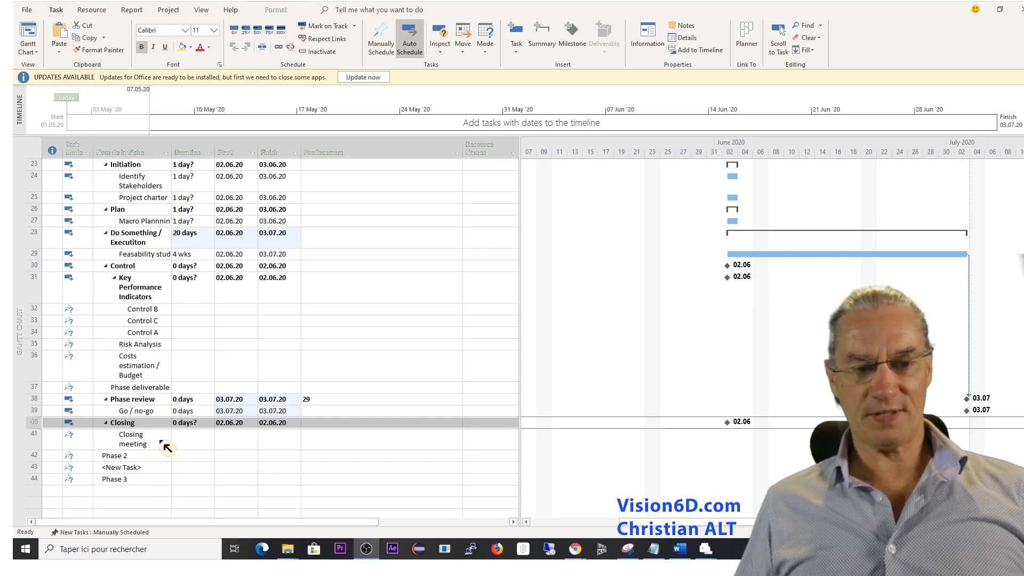
left_click(337, 440)
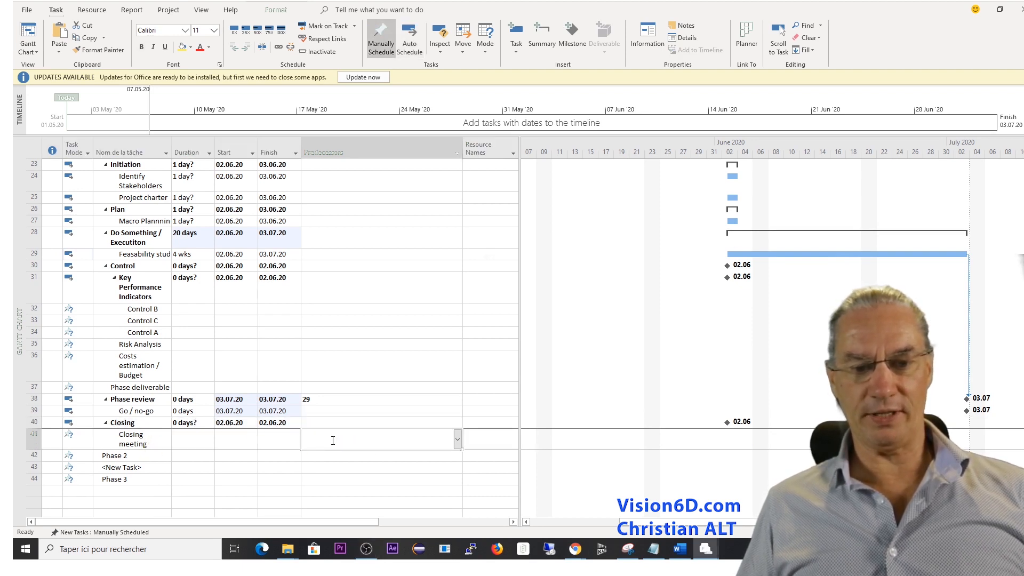
type("39")
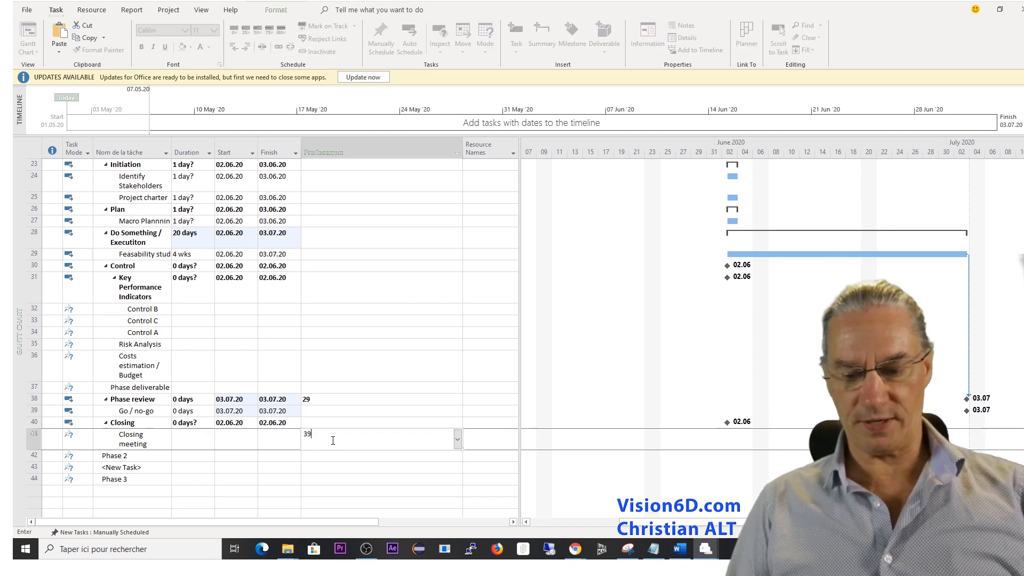
key("Return")
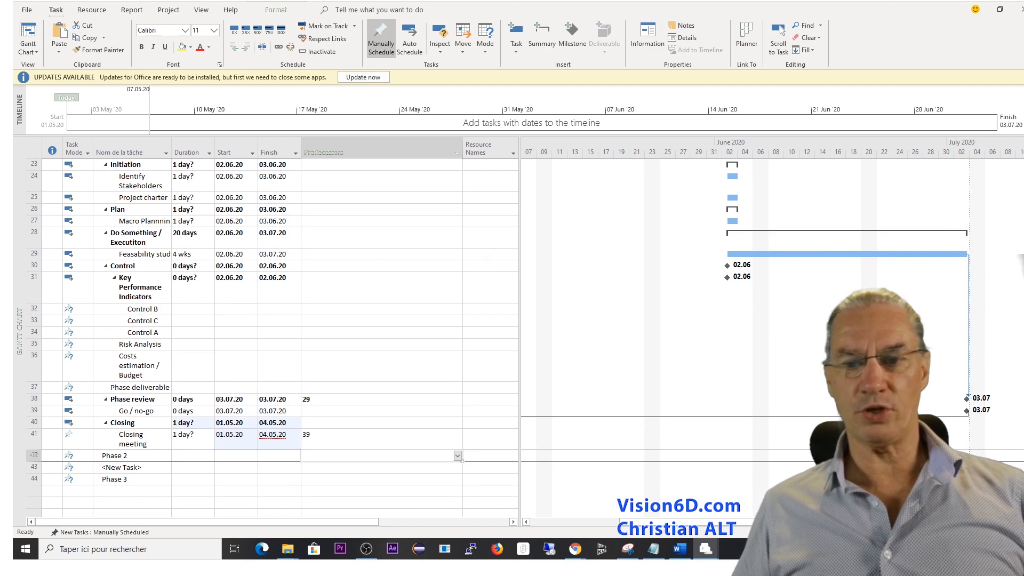
Copy Phase 1's subtasks from Initiation to Closing and paste them at the <New Task> row below Phase 2.
scroll(373, 337, "up", 7)
scroll(373, 337, "down", 5)
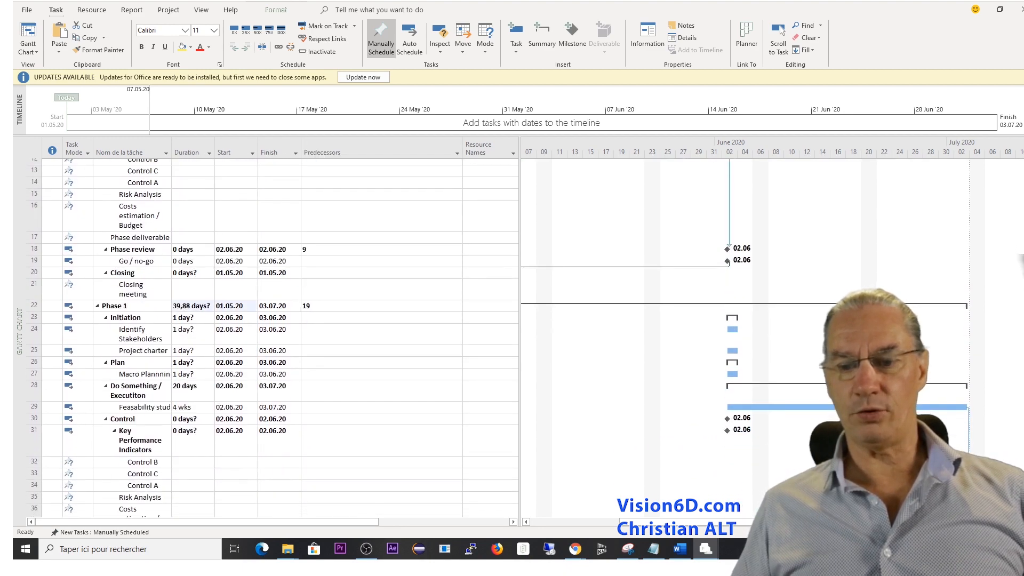
scroll(266, 338, "down", 2)
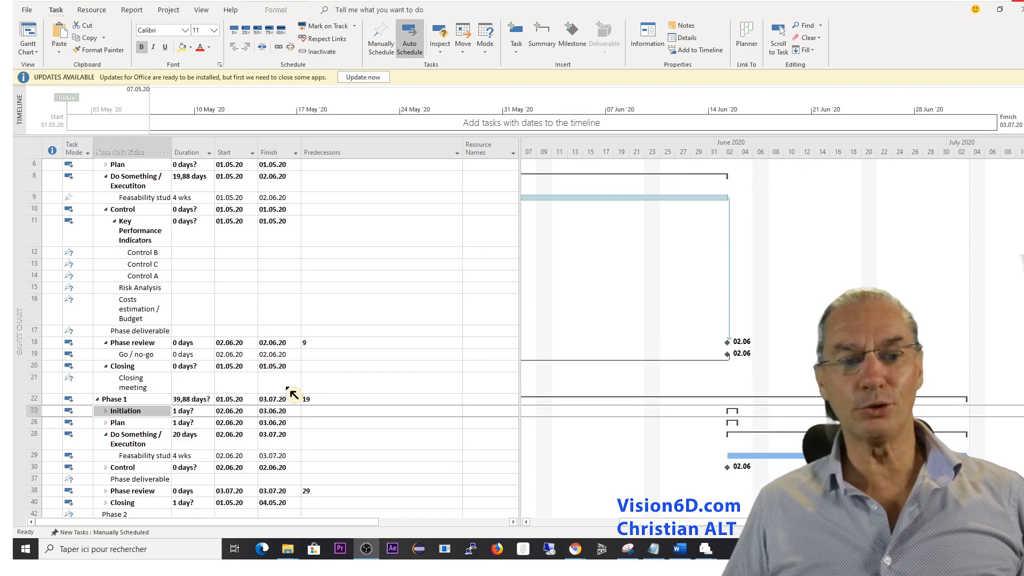
scroll(293, 392, "down", 4)
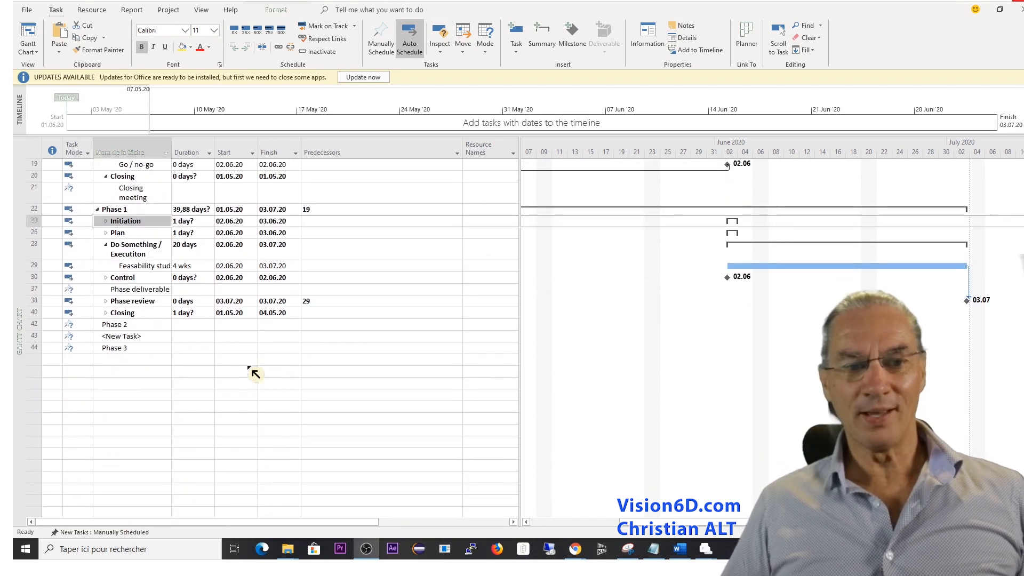
left_click(39, 312, "shift")
right_click(38, 314)
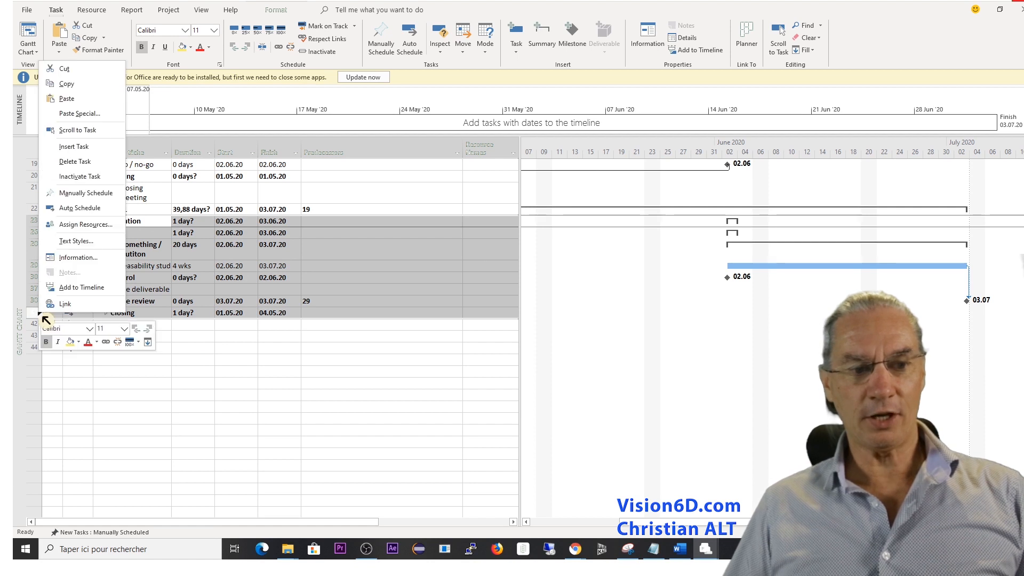
left_click(66, 83)
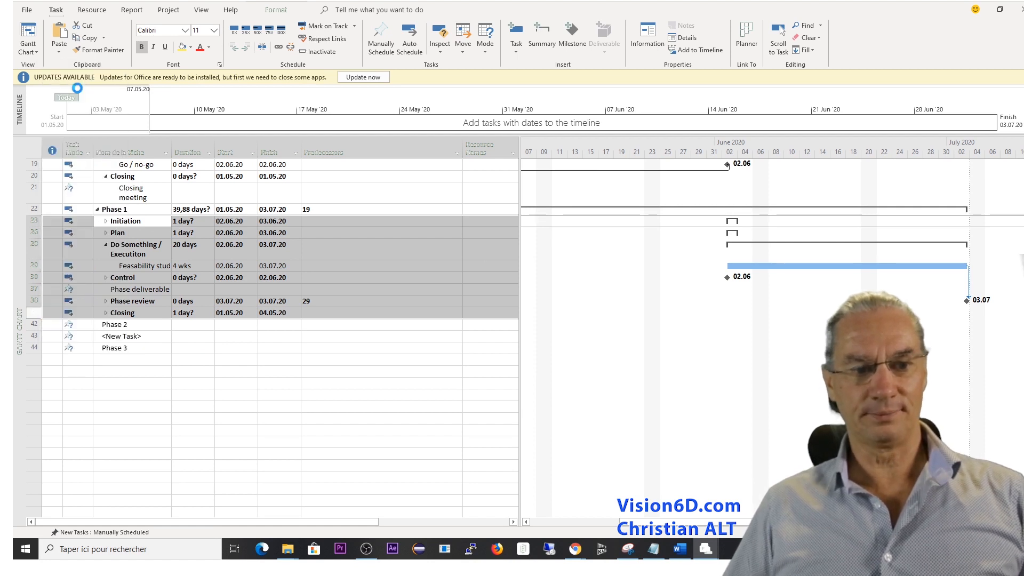
left_click(36, 338)
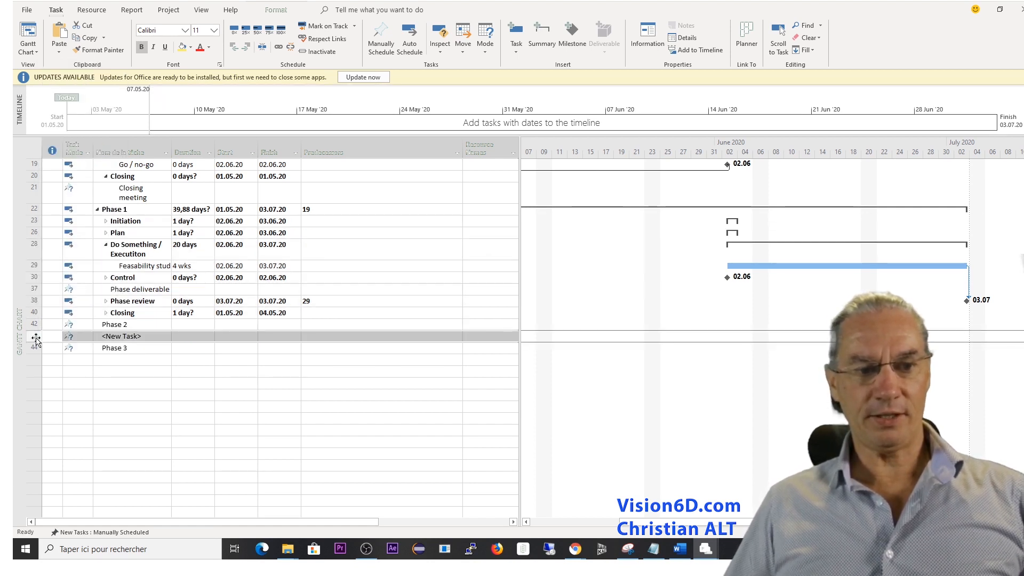
right_click(37, 338)
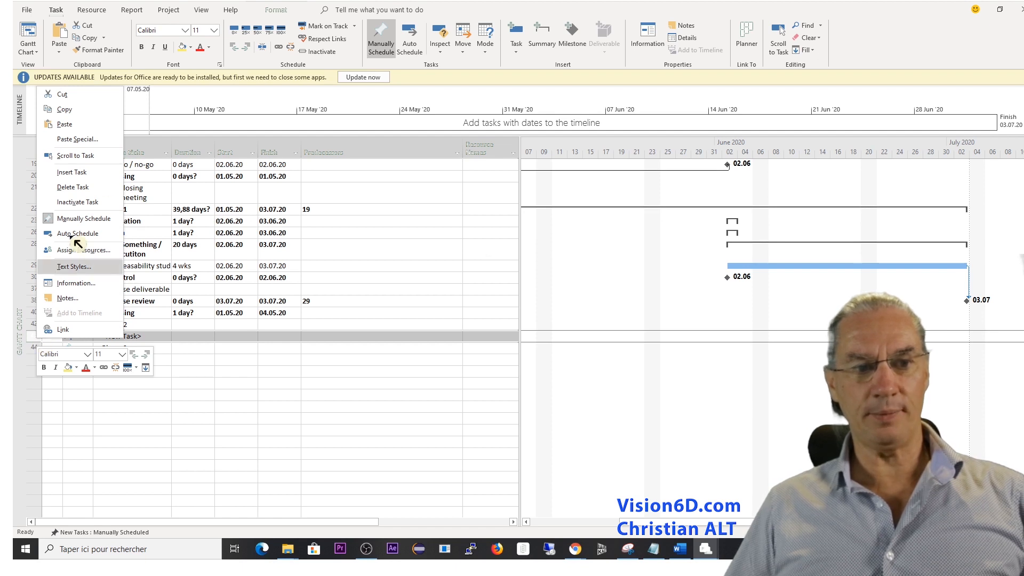
left_click(74, 123)
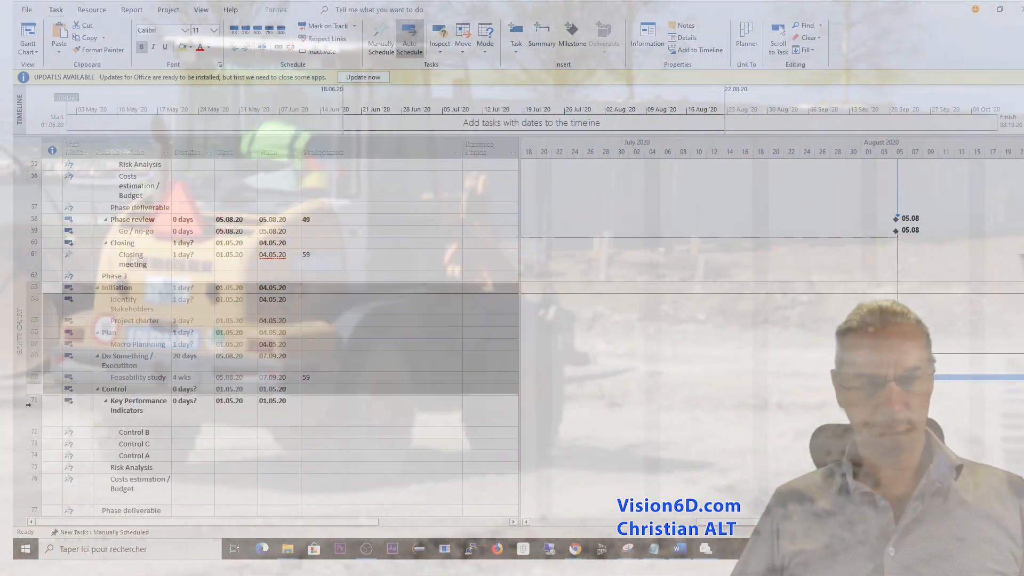
Indent the pasted tasks from Initiation to Closing meeting so they become subtasks of Phase 3, and collapse that phase.
left_click_drag(29, 405, 29, 433)
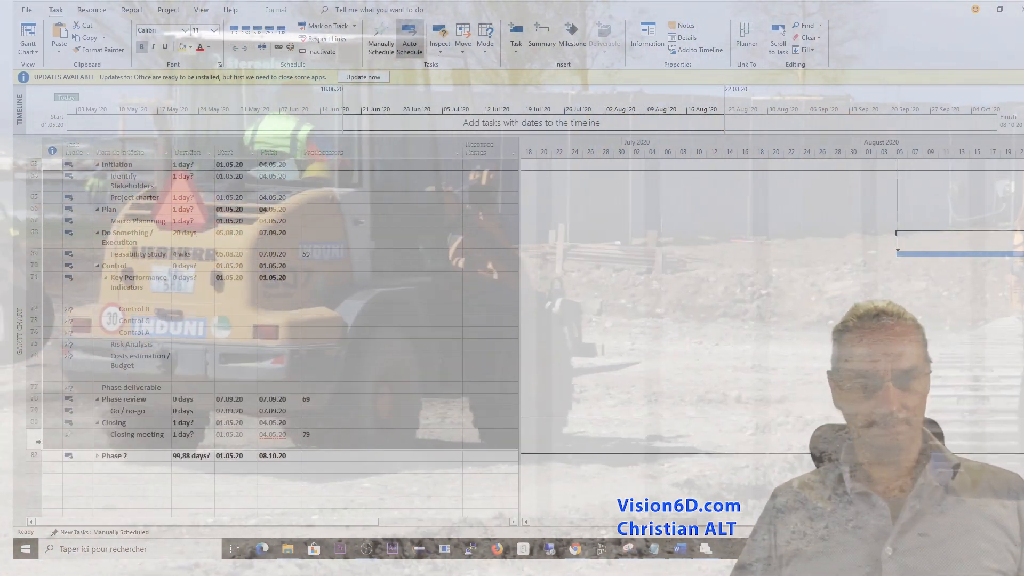
left_click(246, 47)
scroll(98, 267, "up", 1)
left_click(97, 197)
Move the collapsed Phase 3 below the second Phase 2 and delete the blank row between them.
left_click(34, 197)
left_click_drag(52, 204, 52, 222)
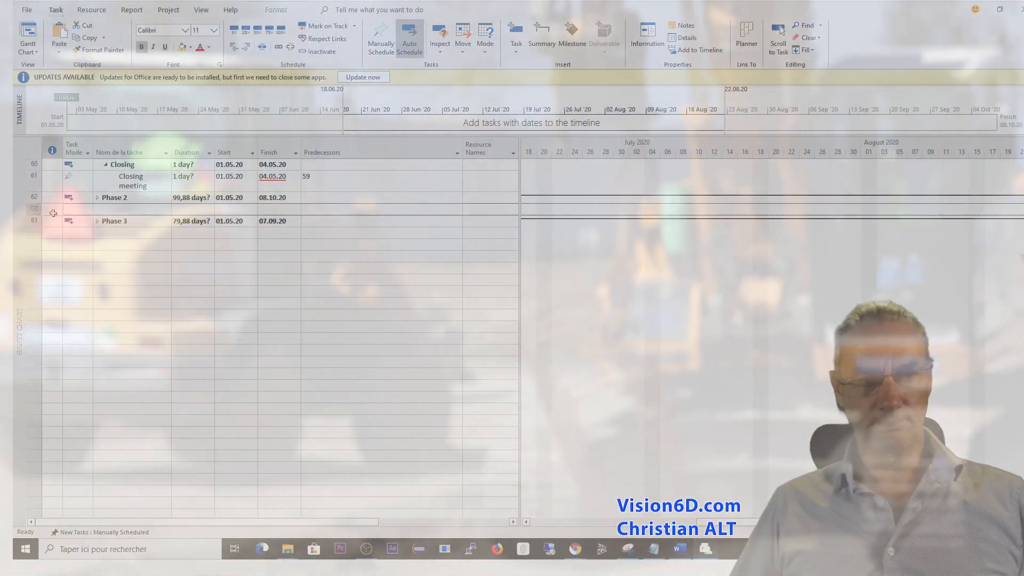
left_click(34, 209)
key("Delete")
Examine the outline of both Phase 2 entries, Phase 3 and the earlier phases by expanding and collapsing them.
left_click(97, 209)
left_click(97, 197)
left_click(97, 197)
left_click(97, 209)
scroll(412, 305, "up", 10)
left_click(97, 235)
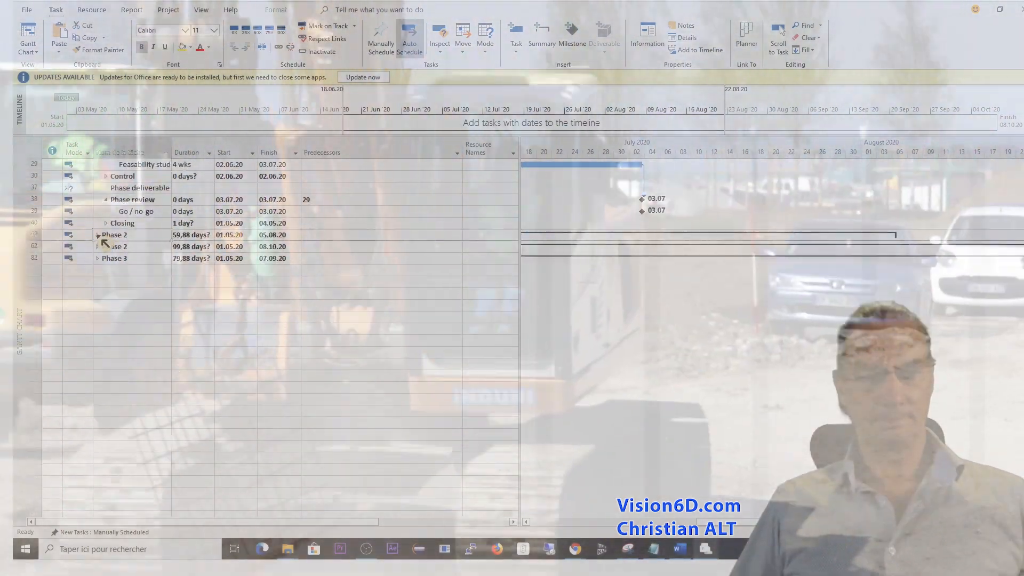
scroll(99, 236, "up", 10)
left_click(97, 176)
left_click(97, 188)
left_click(97, 212)
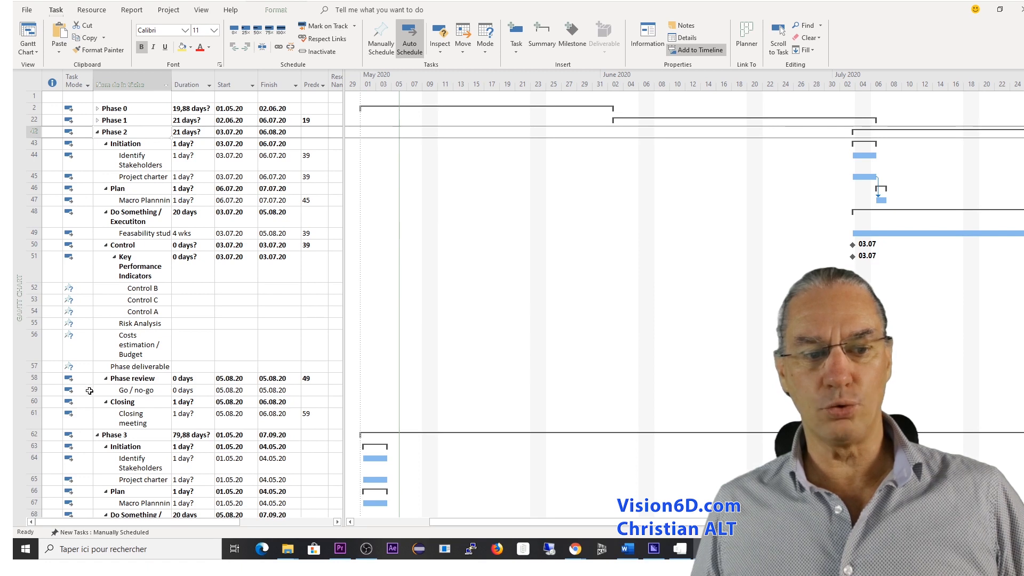
Set the predecessor of Phase 3's Identify Stakeholders and Project charter tasks to 59.
left_click(312, 462)
type("59")
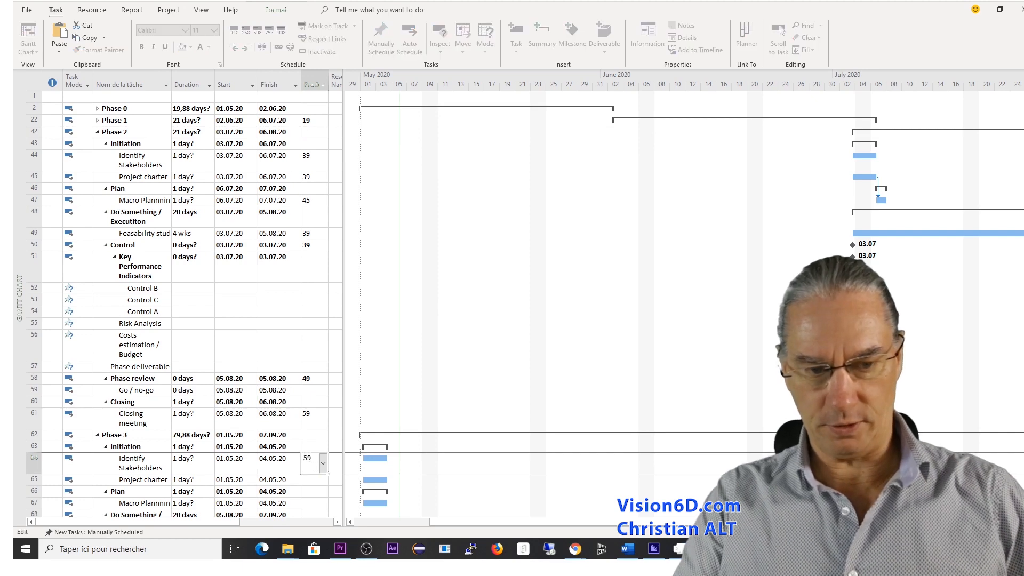
key("Return")
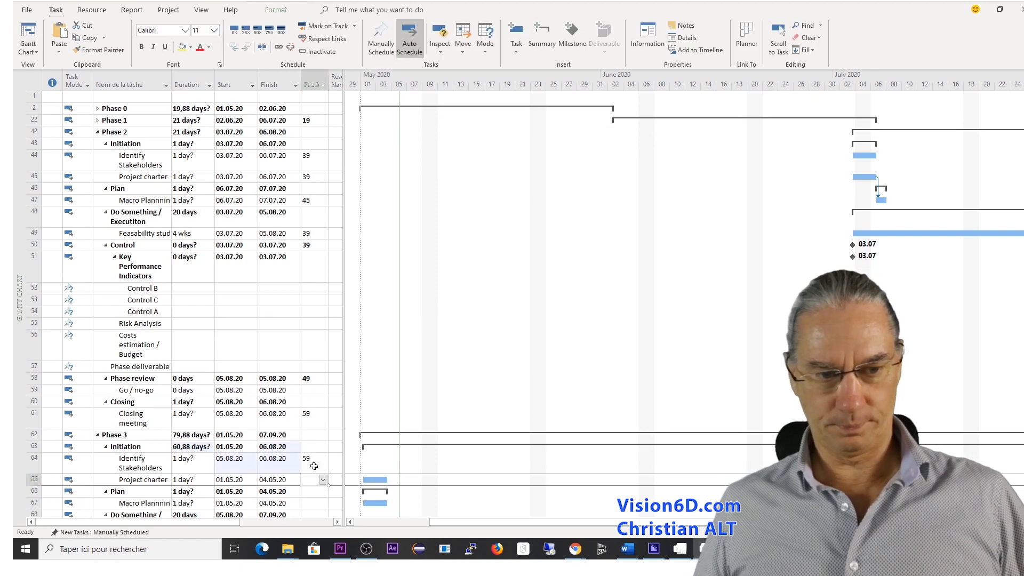
type("59")
key("Return")
Set the predecessor of Phase 3's Macro Plannning task to 65.
scroll(309, 459, "down", 2)
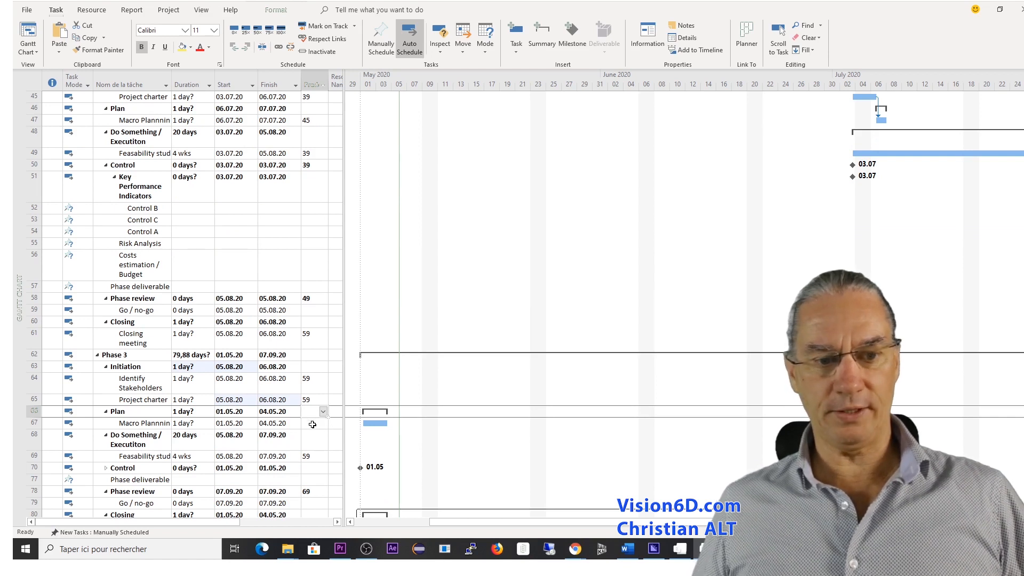
left_click(312, 424)
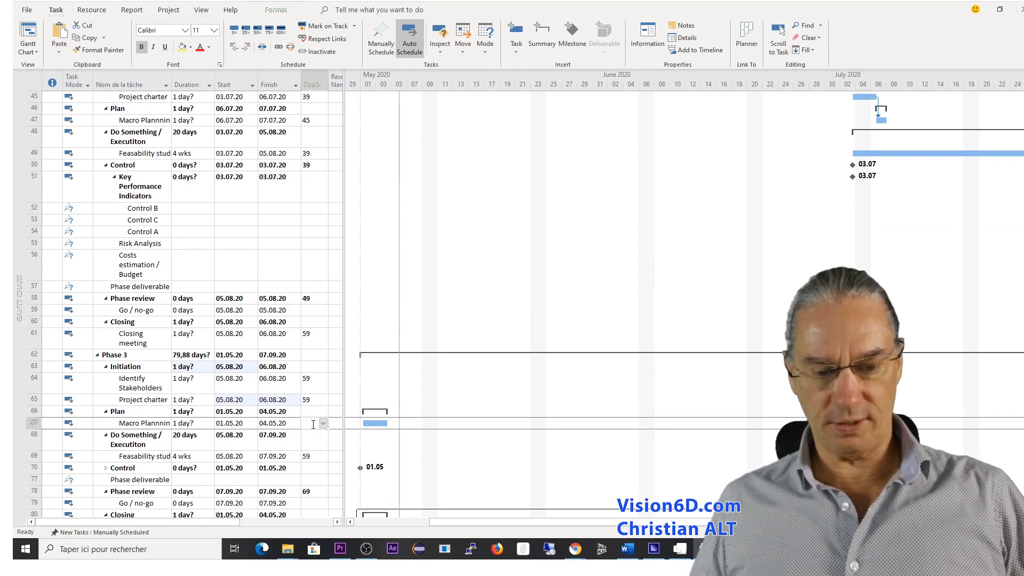
type("65")
key("Return")
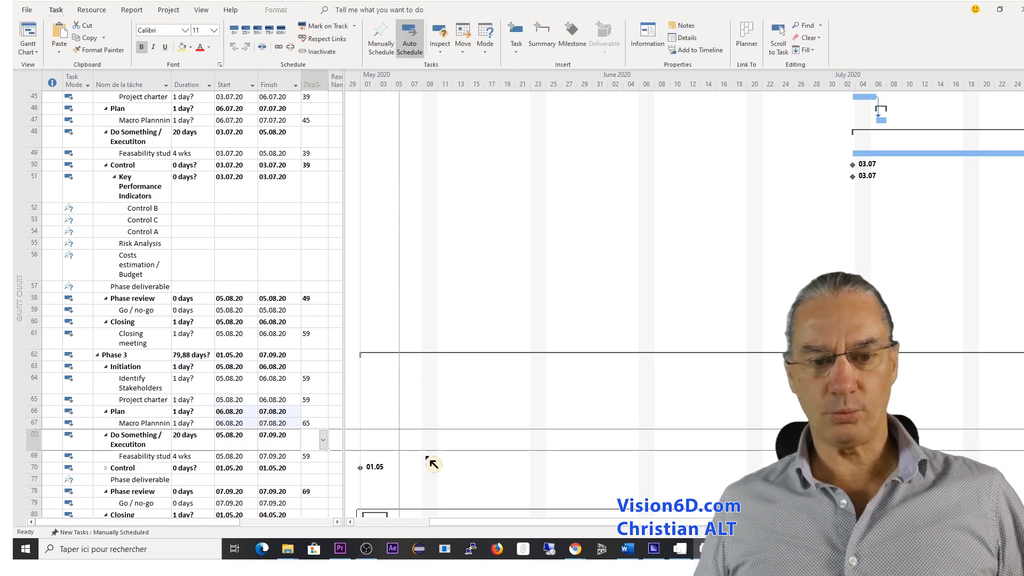
Expand Phase 3's Control group and set the predecessor of the Control summary task to 59.
scroll(439, 424, "down", 2)
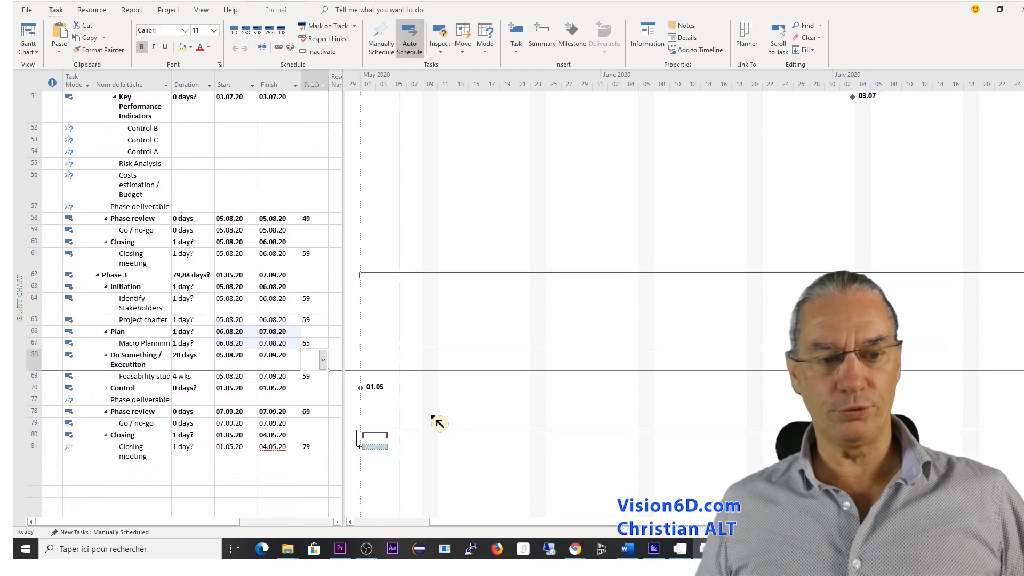
scroll(439, 423, "down", 1)
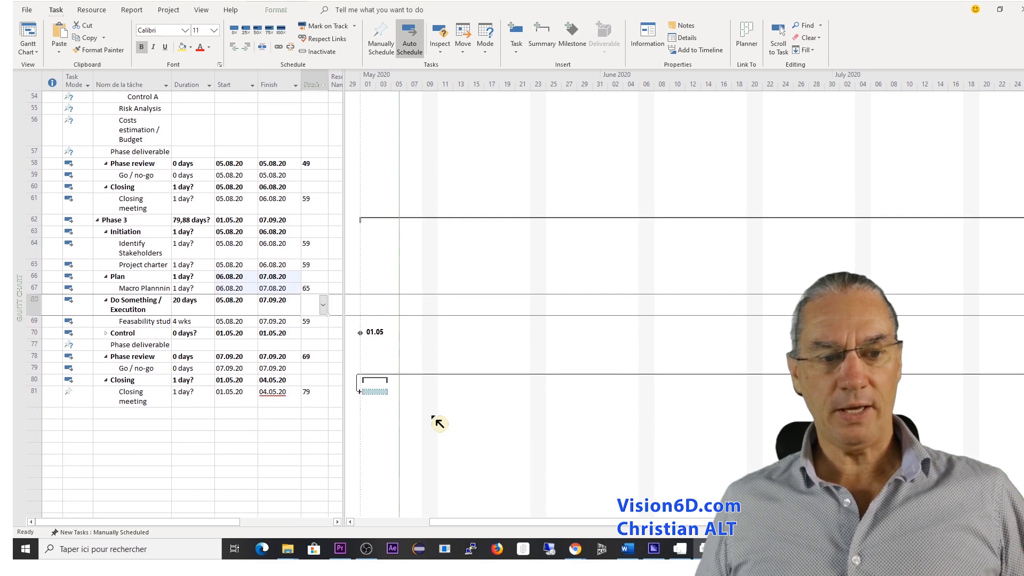
left_click(106, 334)
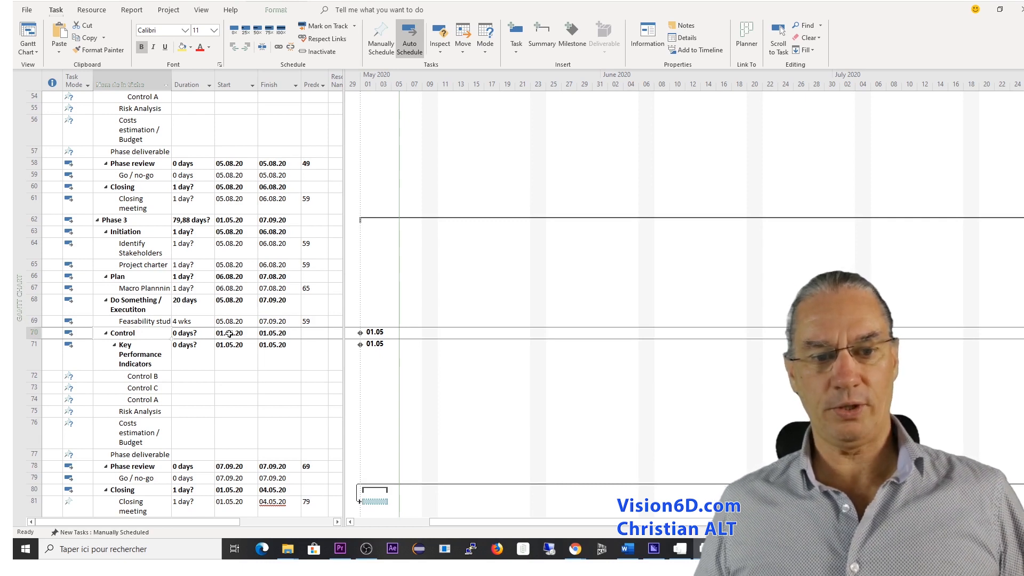
left_click(308, 333)
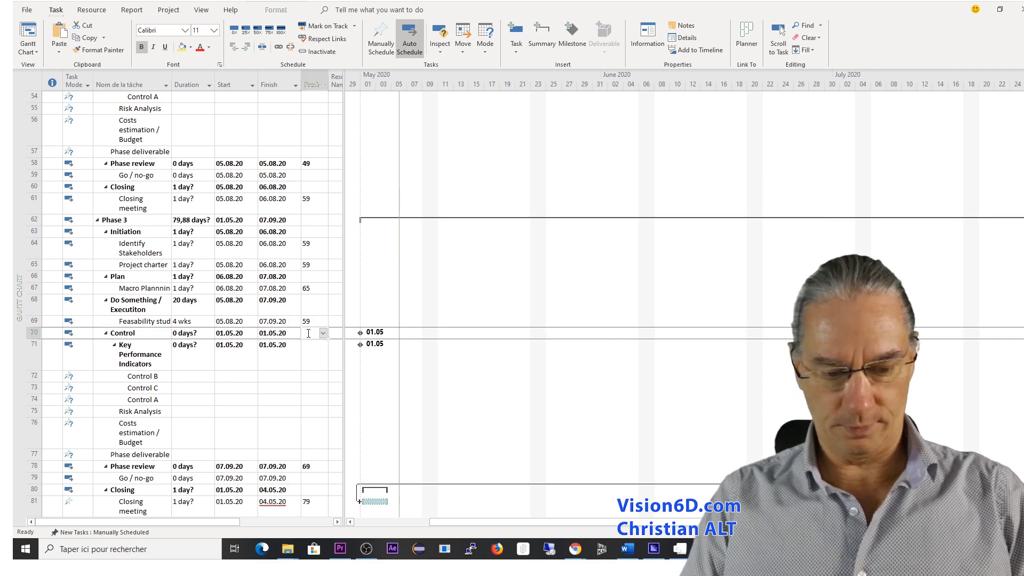
type("59")
key("Return")
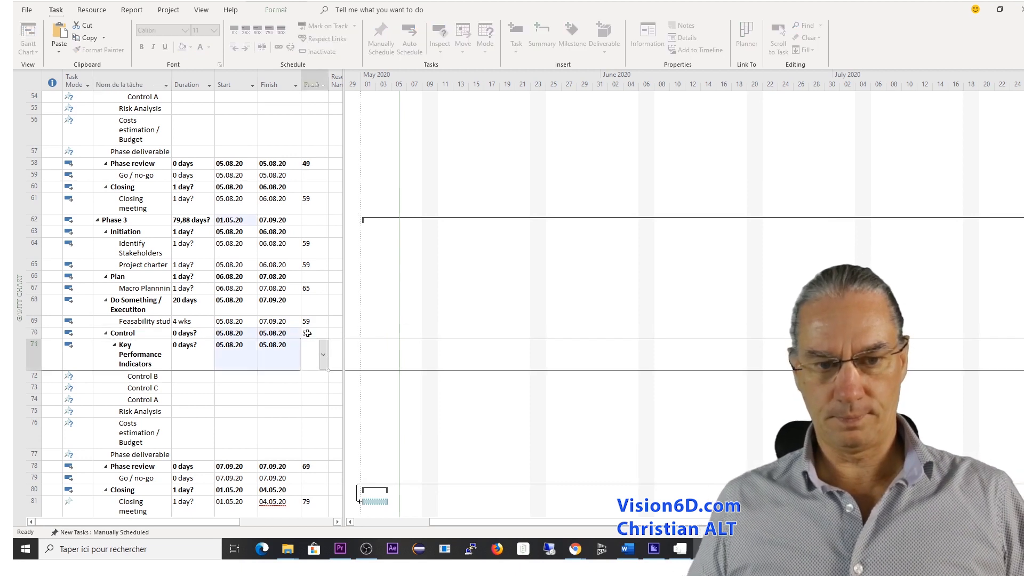
Switch Phase 3's Closing meeting to Auto Scheduled.
scroll(279, 430, "down", 2)
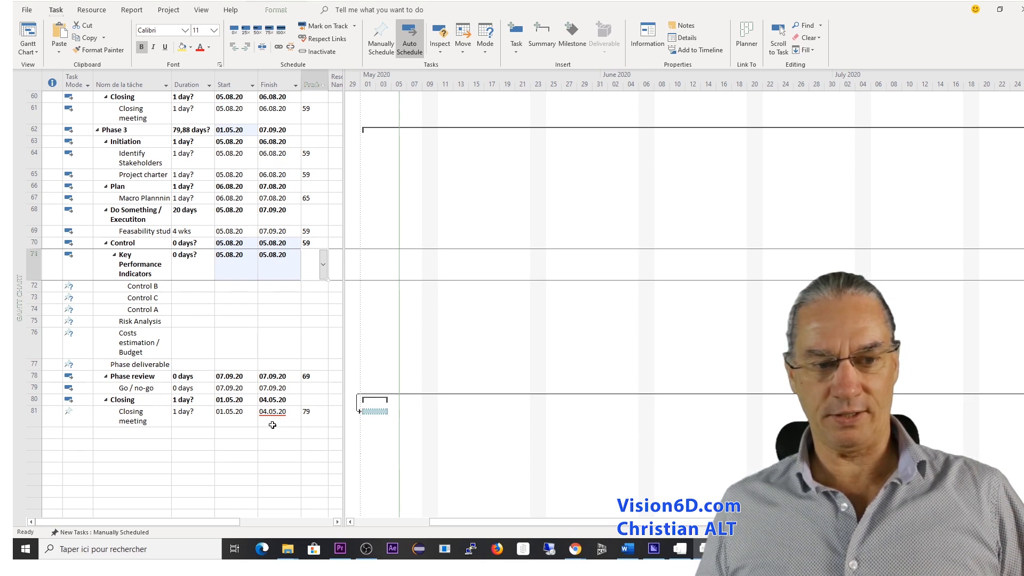
left_click(82, 418)
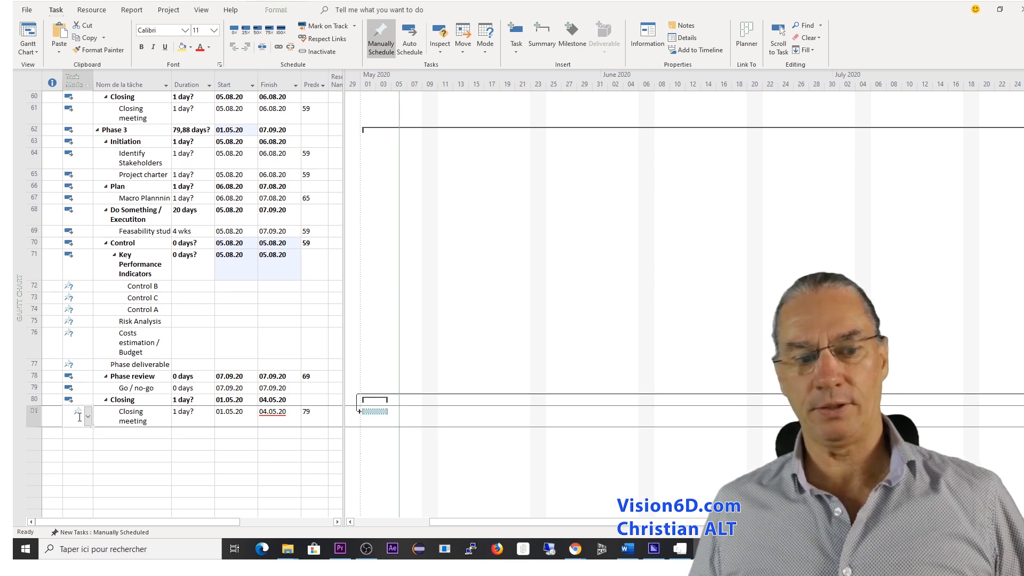
left_click(80, 417)
left_click(88, 418)
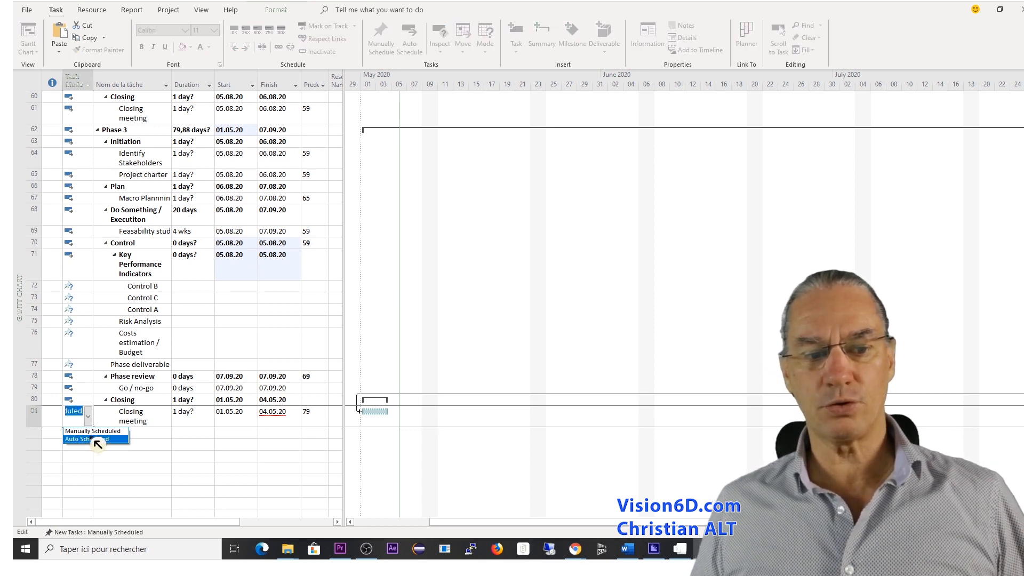
left_click(89, 439)
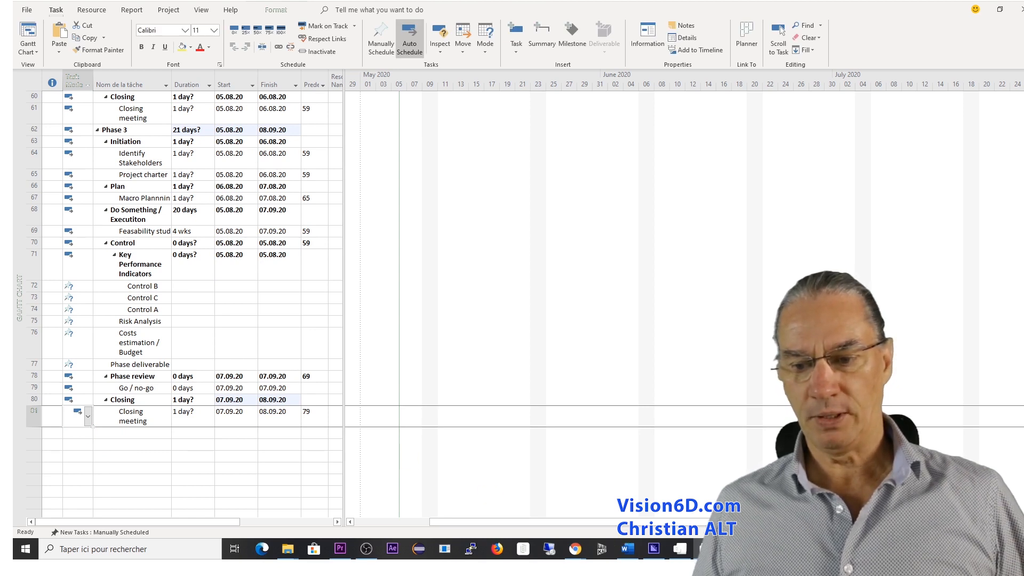
Show the Gantt timescale in quarters and months, and collapse Phase 3 and Phase 2.
left_click(962, 532)
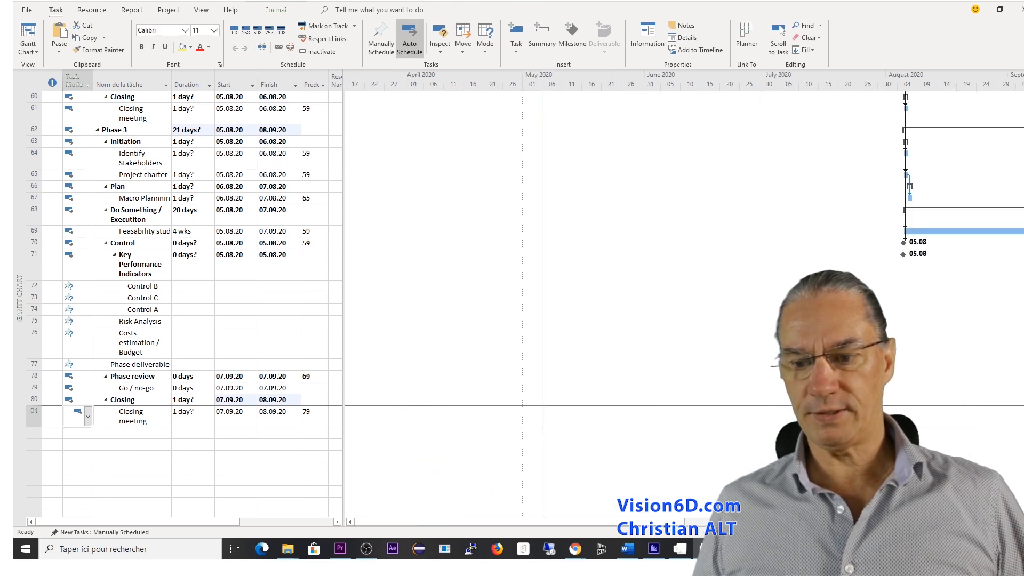
left_click(962, 532)
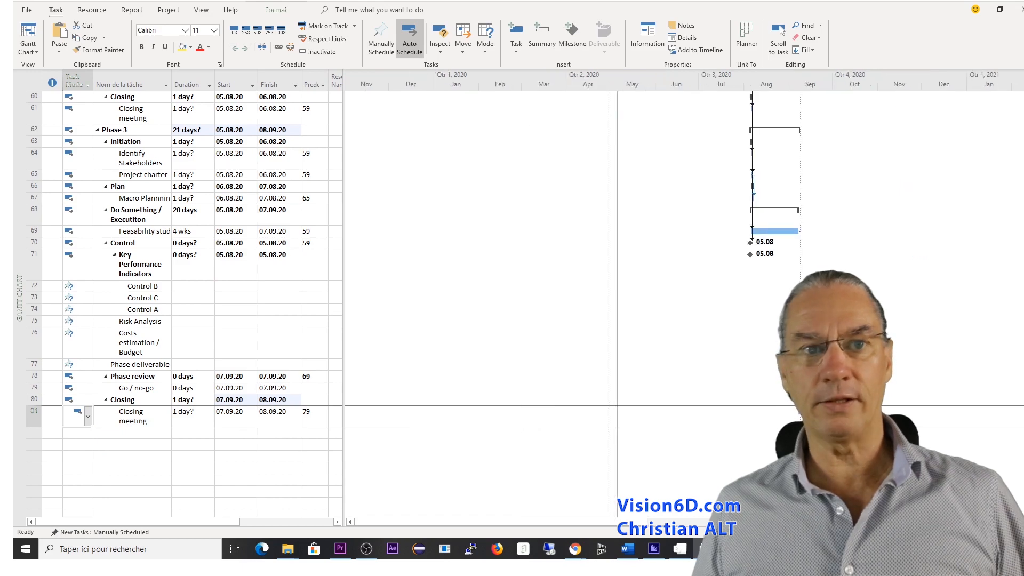
scroll(98, 409, "up", 6)
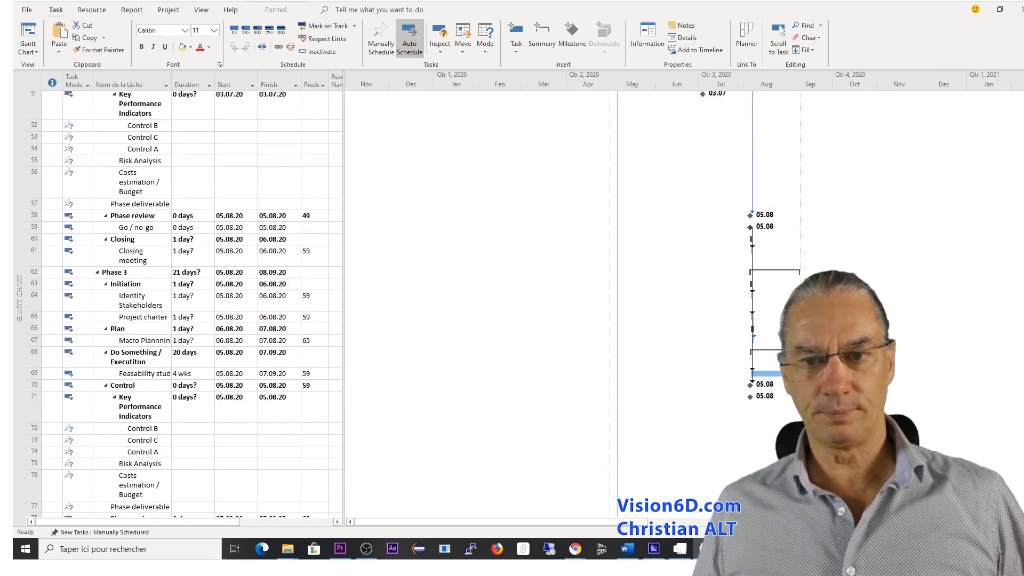
left_click(98, 401)
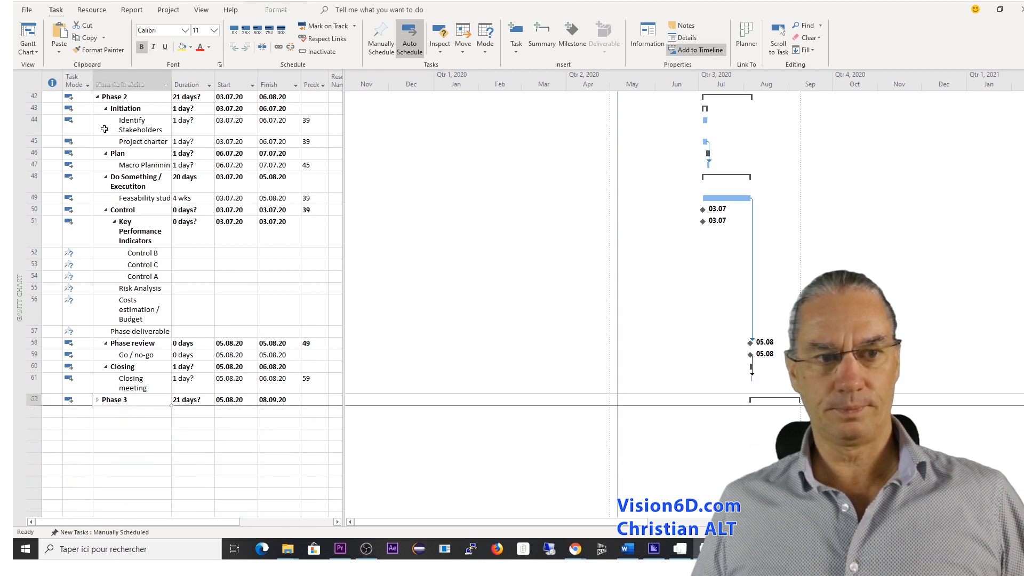
left_click(98, 97)
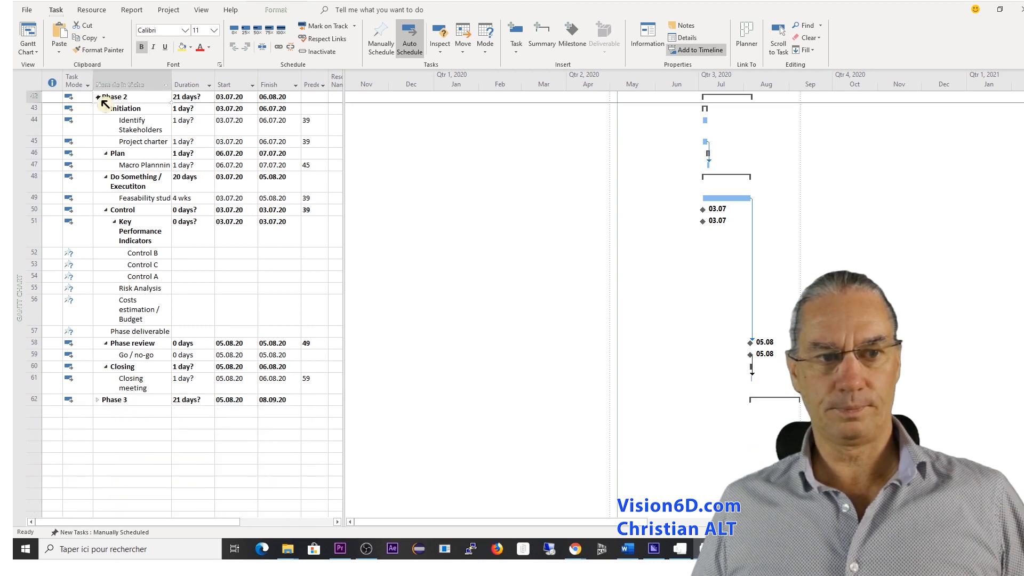
scroll(545, 361, "up", 3)
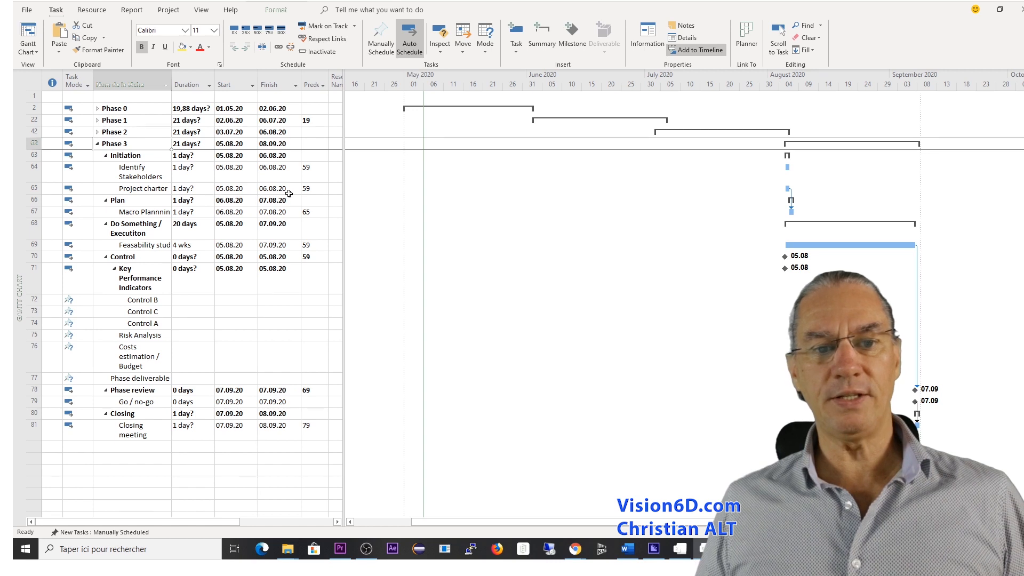
left_click(152, 179)
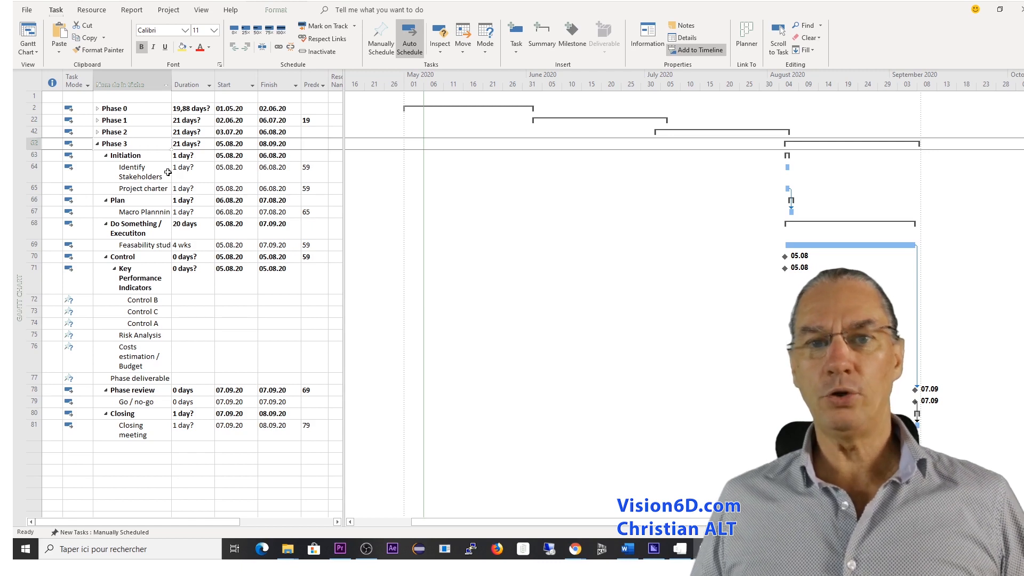
left_click(167, 171)
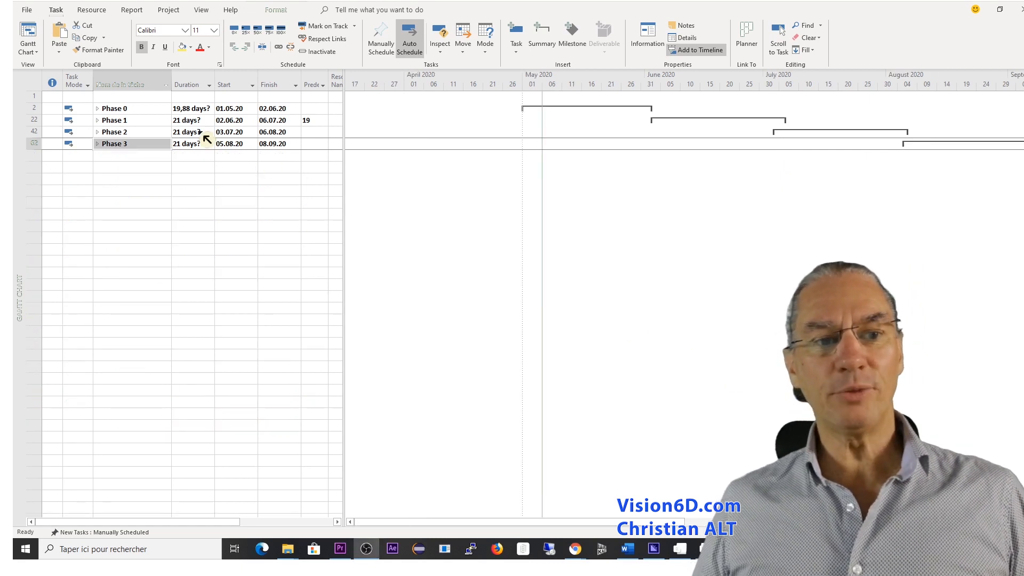
Rename the Phase 0 summary task as Phase Political.
left_click(132, 107)
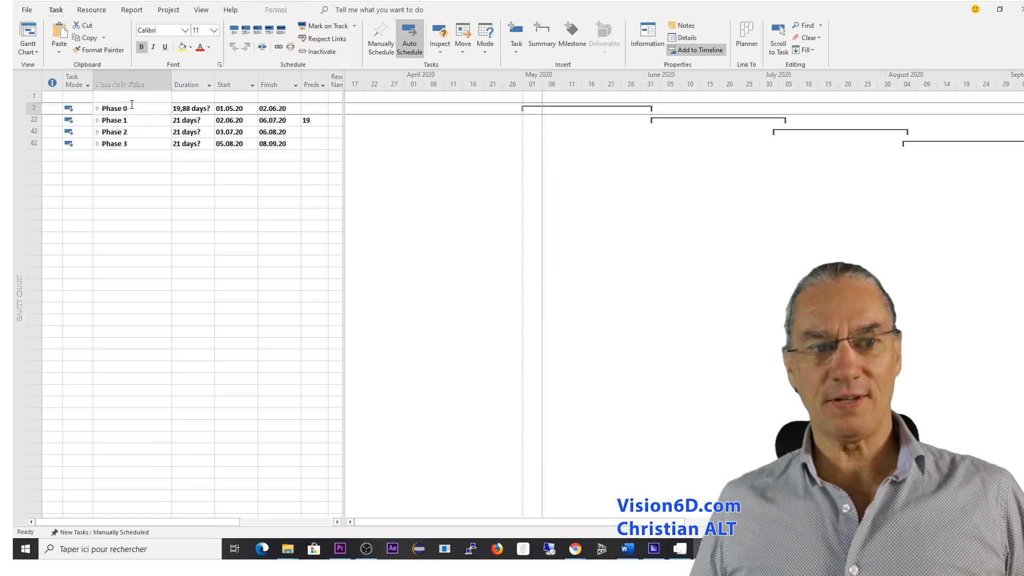
left_click(132, 108)
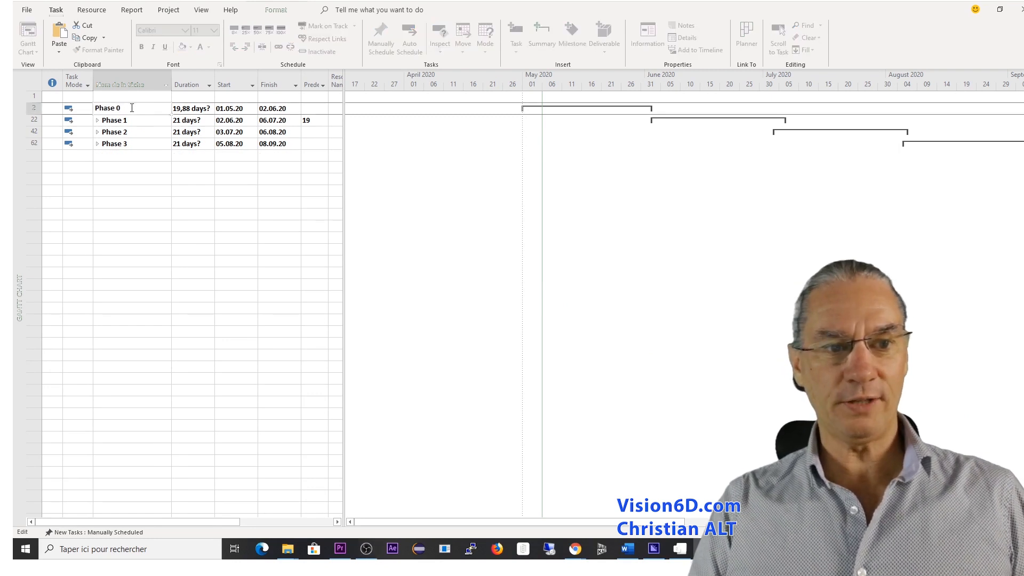
key("BackSpace")
type("P")
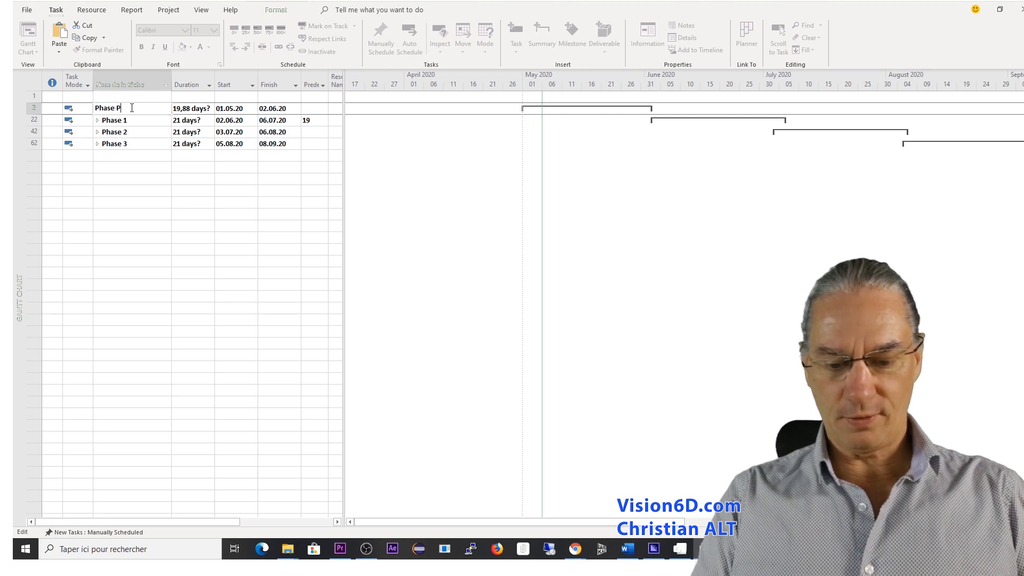
type("olit")
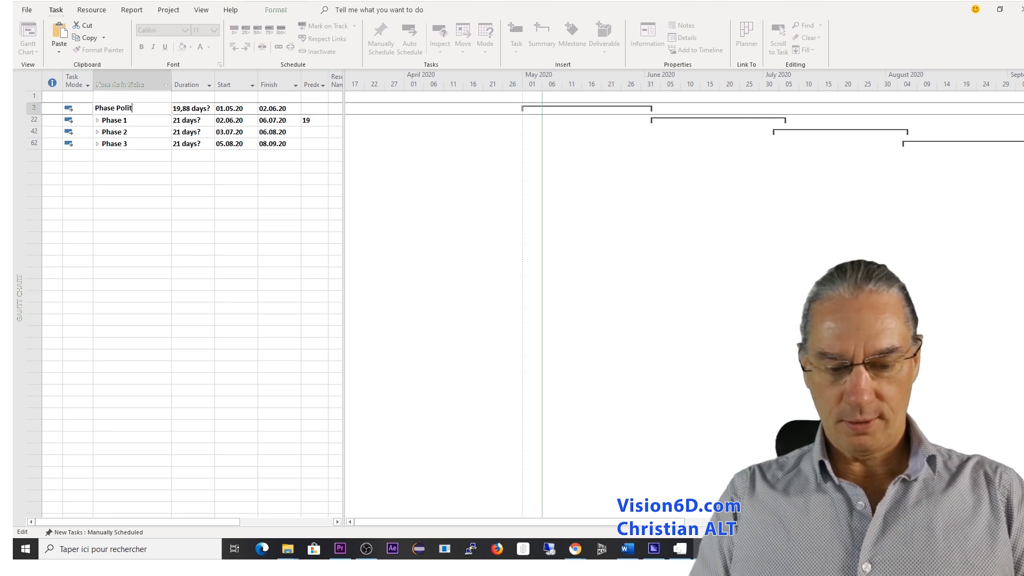
type("ical")
key("Return")
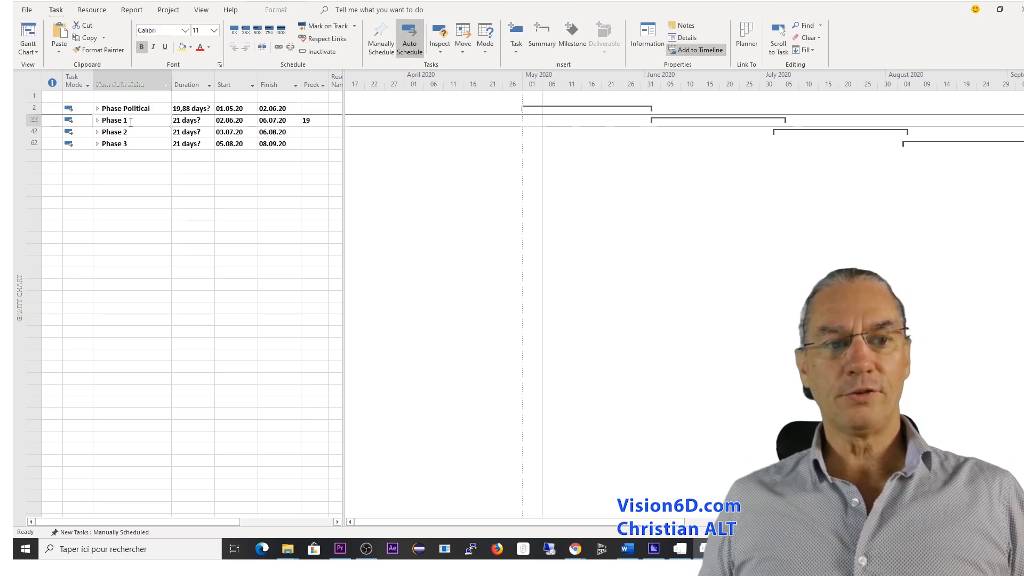
Rename the Phase 1 summary task as Phase Oppositions and the Phase 2 summary task as Phase Tenders.
left_click(131, 121)
key("BackSpace")
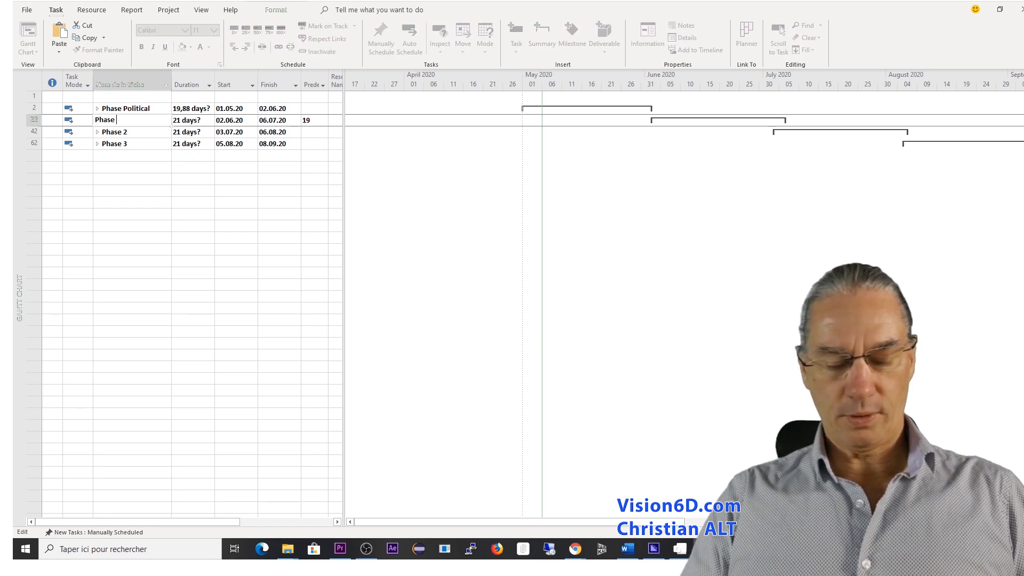
type("Oppositions")
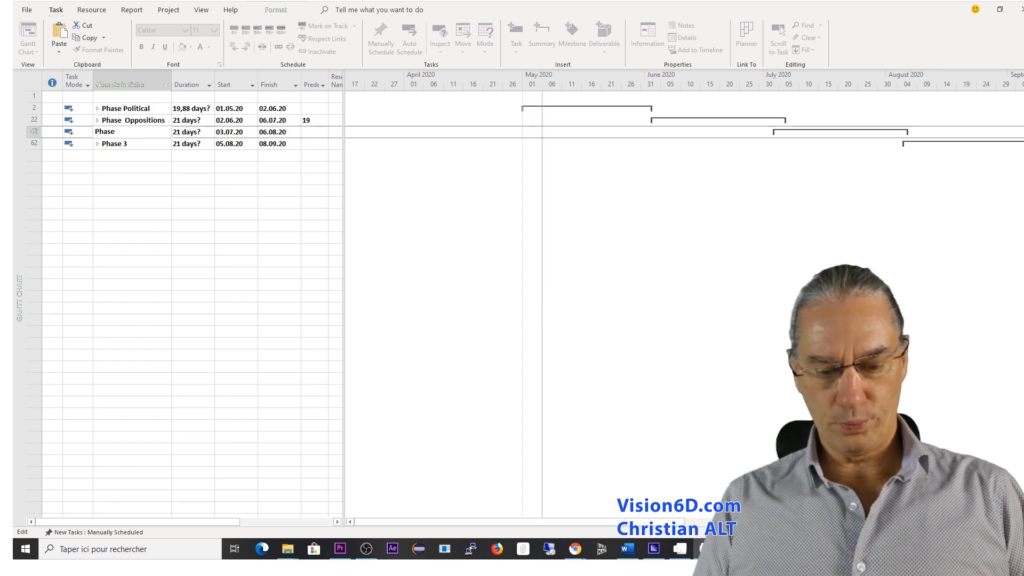
type("Ten")
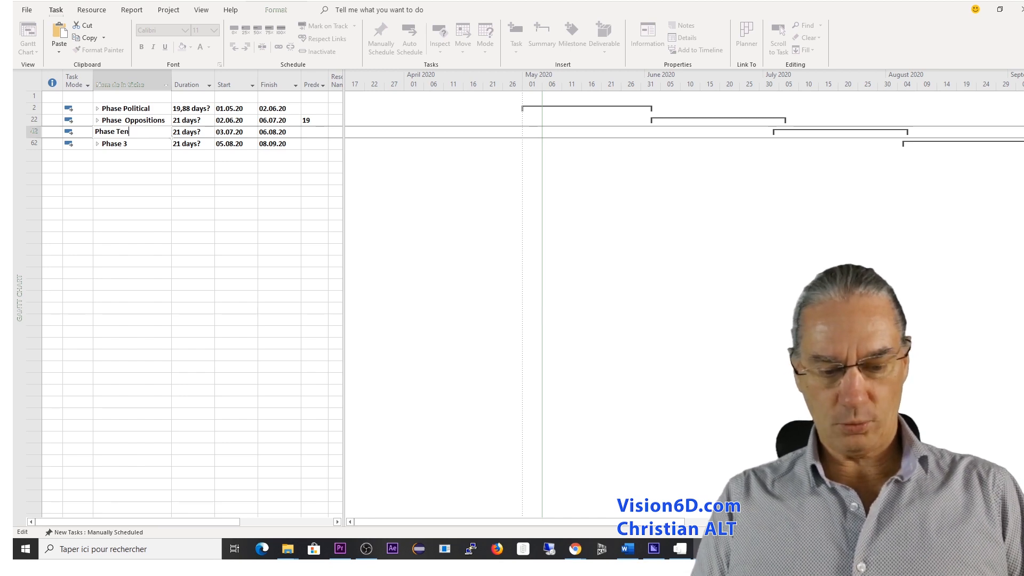
type("ders")
key("Return")
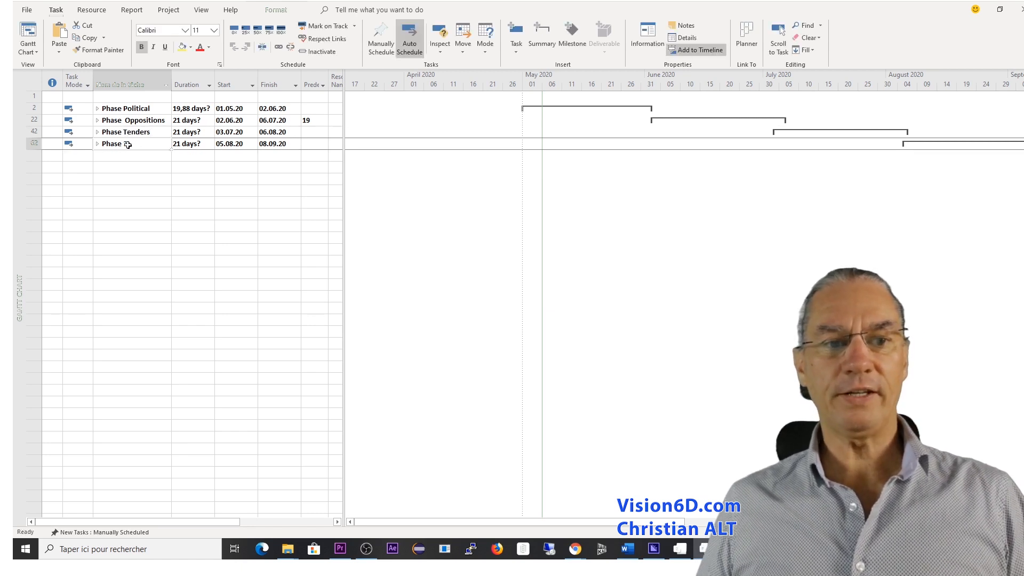
Rename the Phase 3 summary task as Phase Construction.
key("F2")
key("BackSpace")
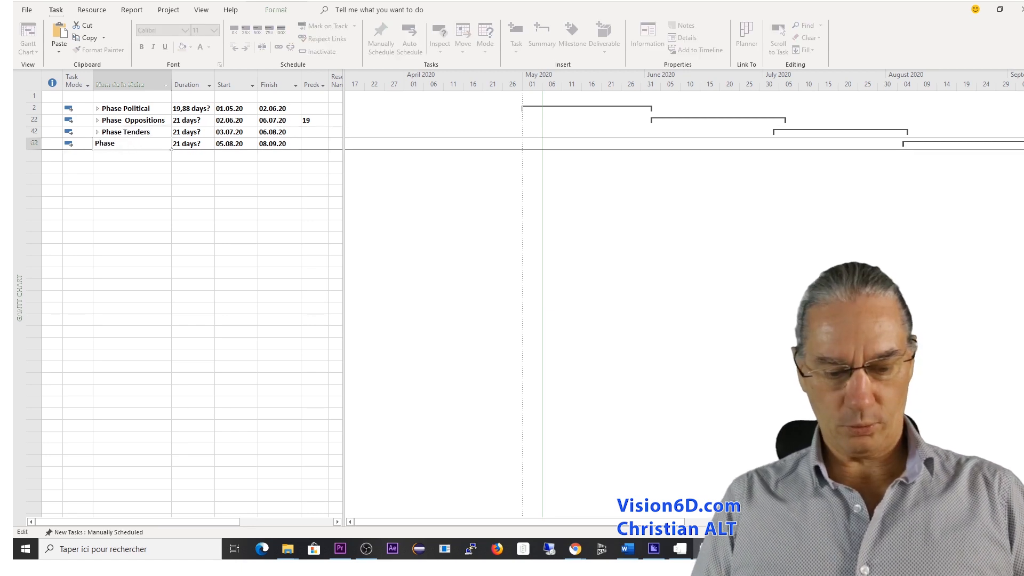
type("Construction")
key("Return")
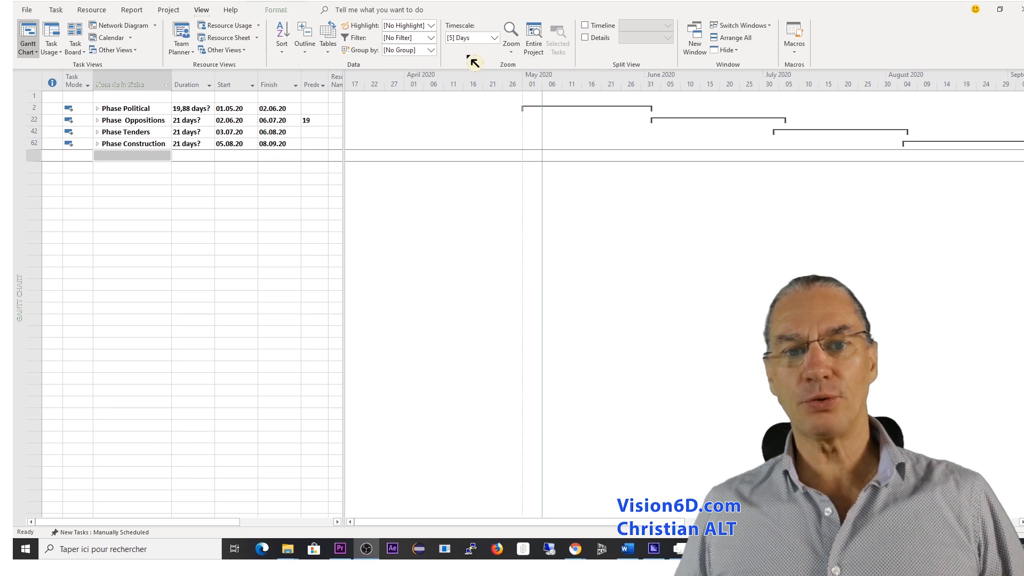
Show the timeline in a taller pane above the Gantt chart and add the Phase Political task to it.
left_click(591, 30)
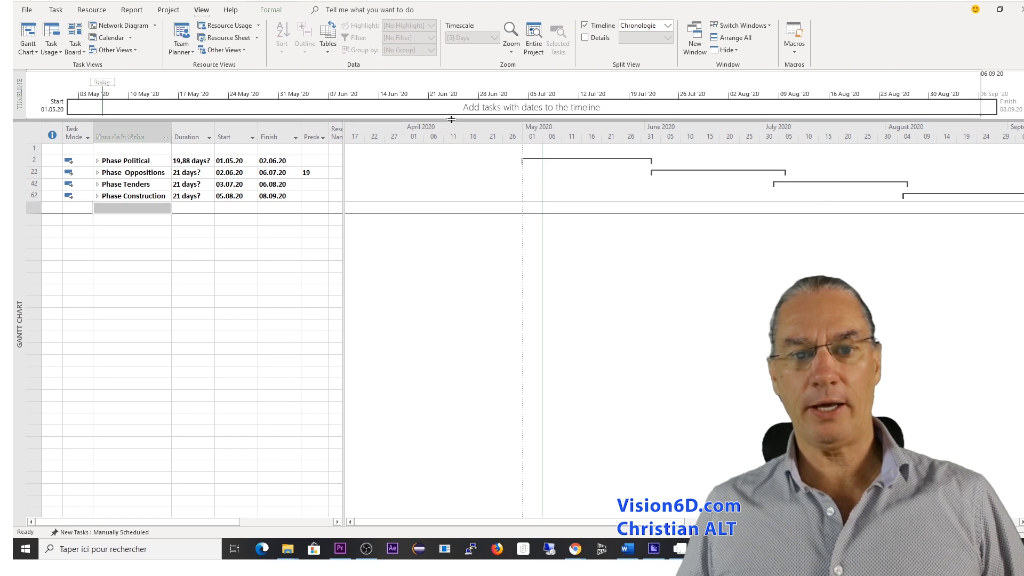
left_click_drag(453, 120, 452, 205)
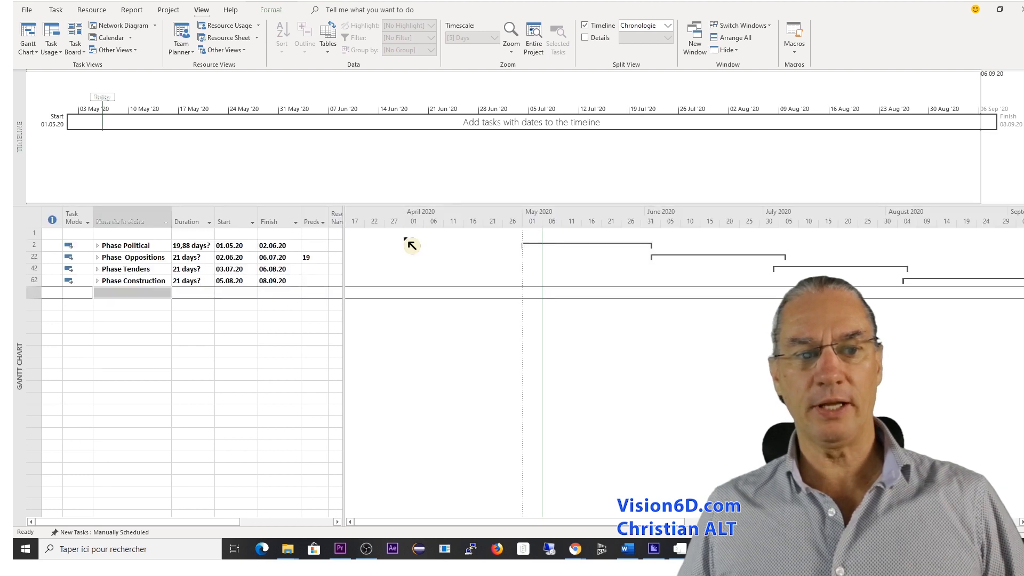
left_click(144, 246)
right_click(144, 246)
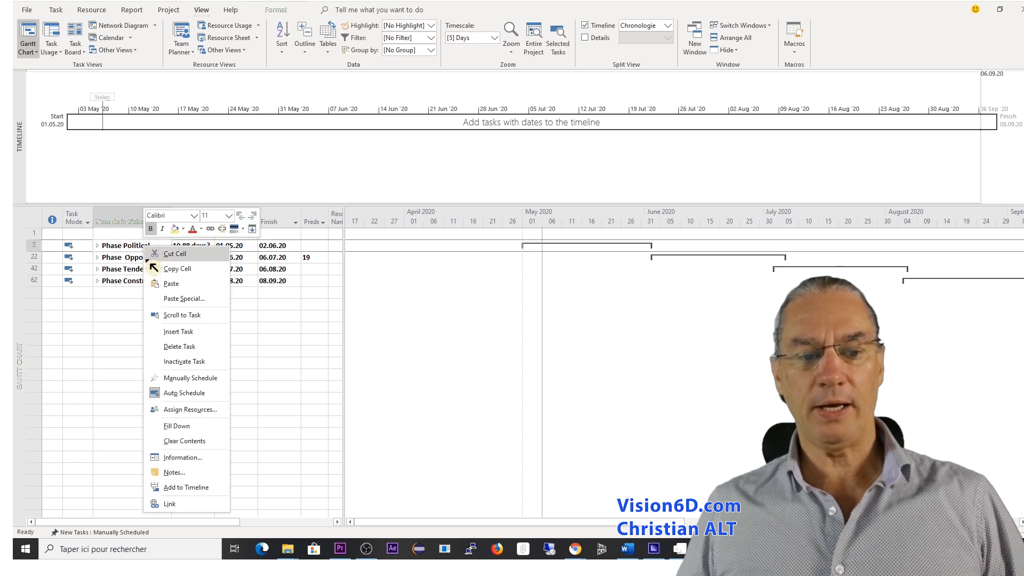
left_click(184, 488)
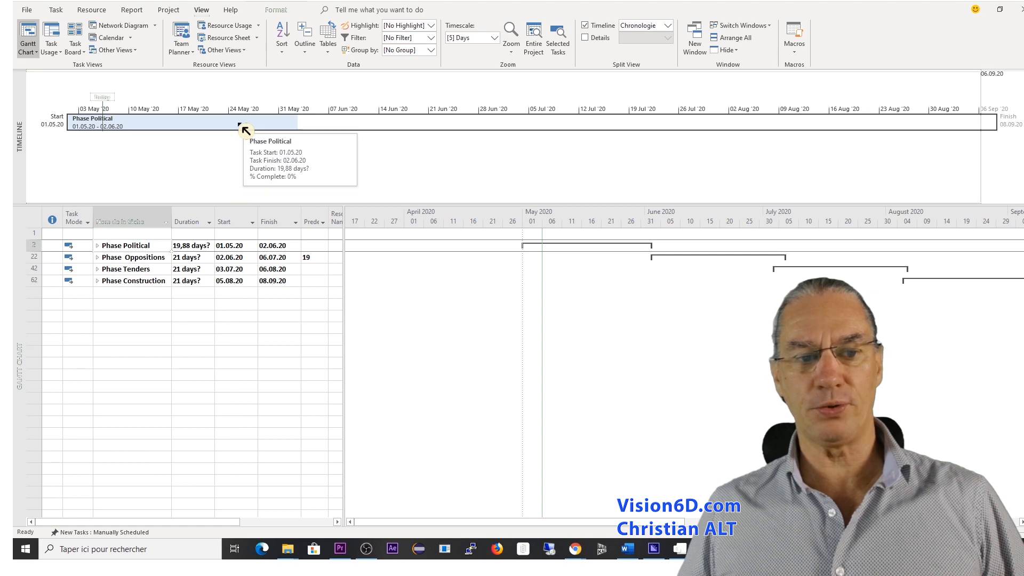
Add the Phase Oppositions, Phase Tenders and Phase Construction summary tasks to the timeline.
right_click(147, 259)
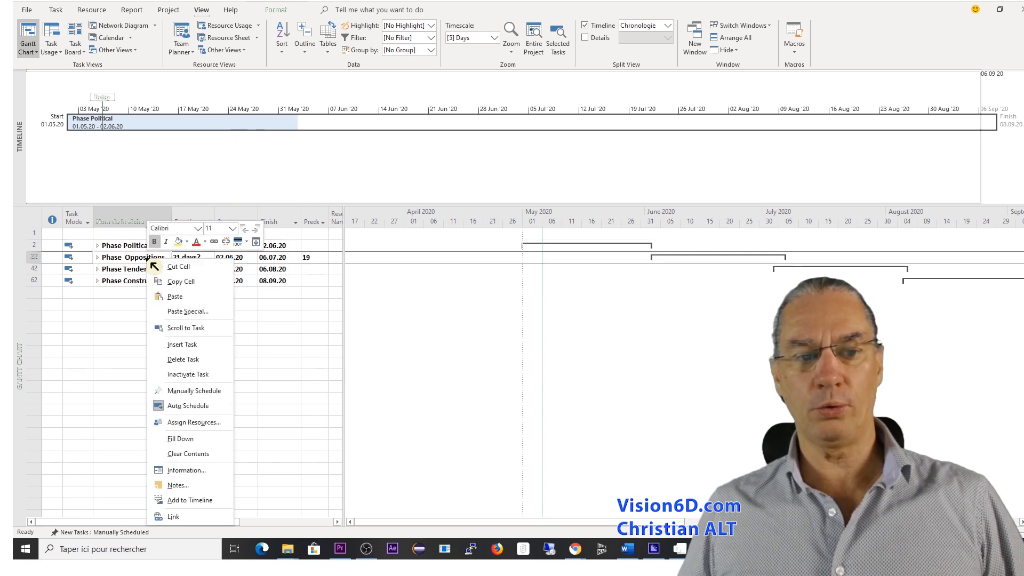
left_click(205, 501)
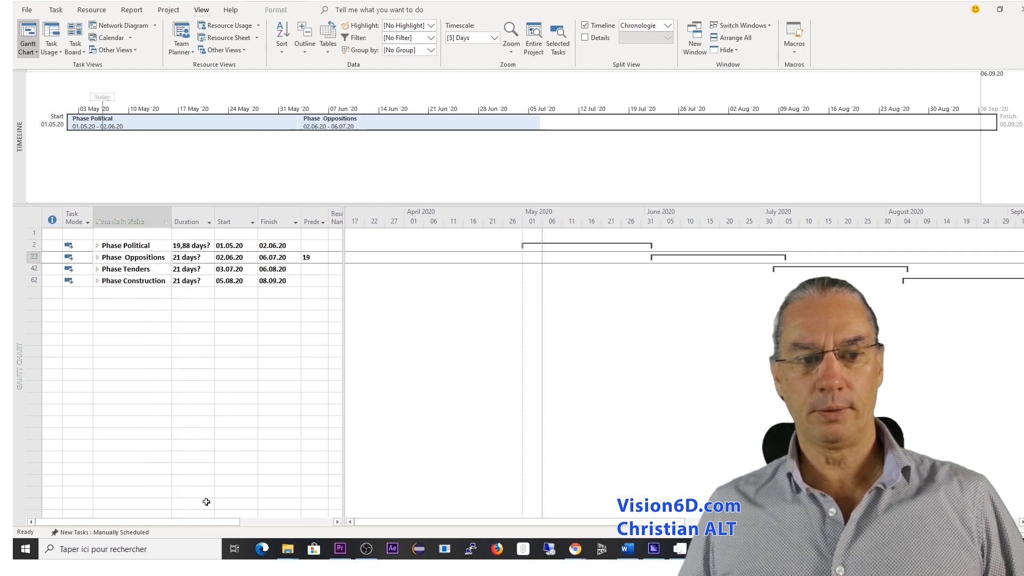
left_click(155, 271)
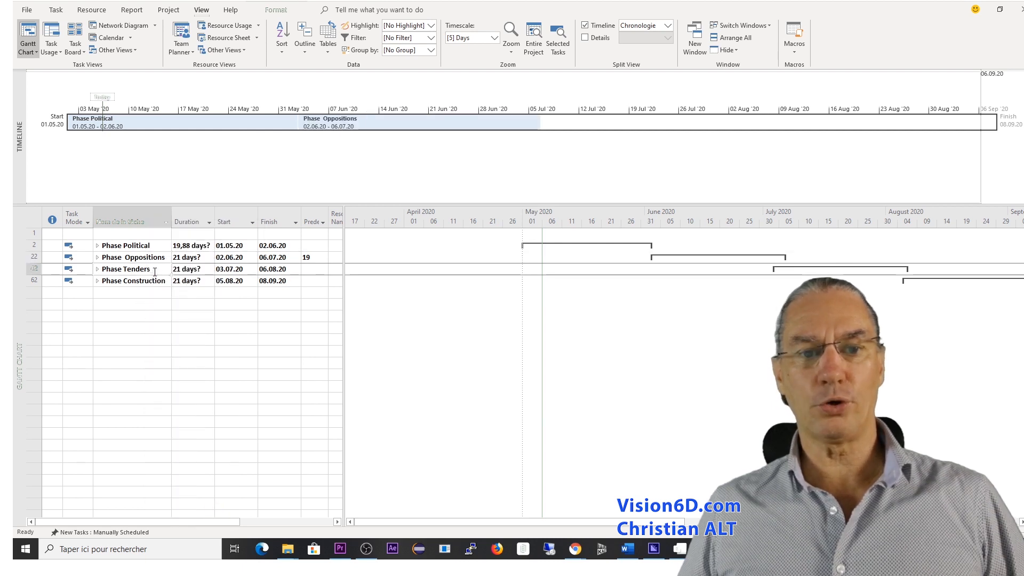
right_click(155, 272)
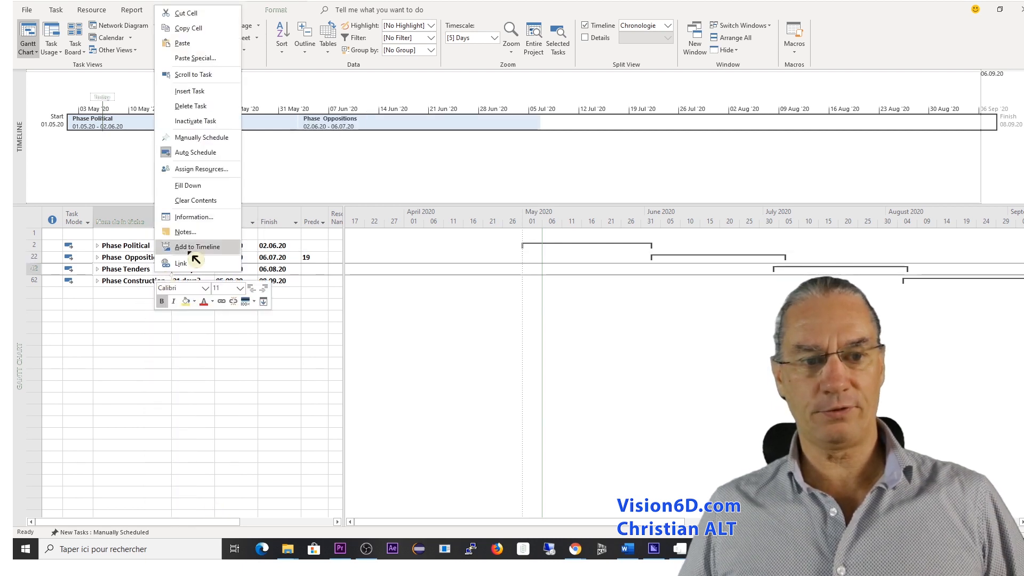
left_click(197, 247)
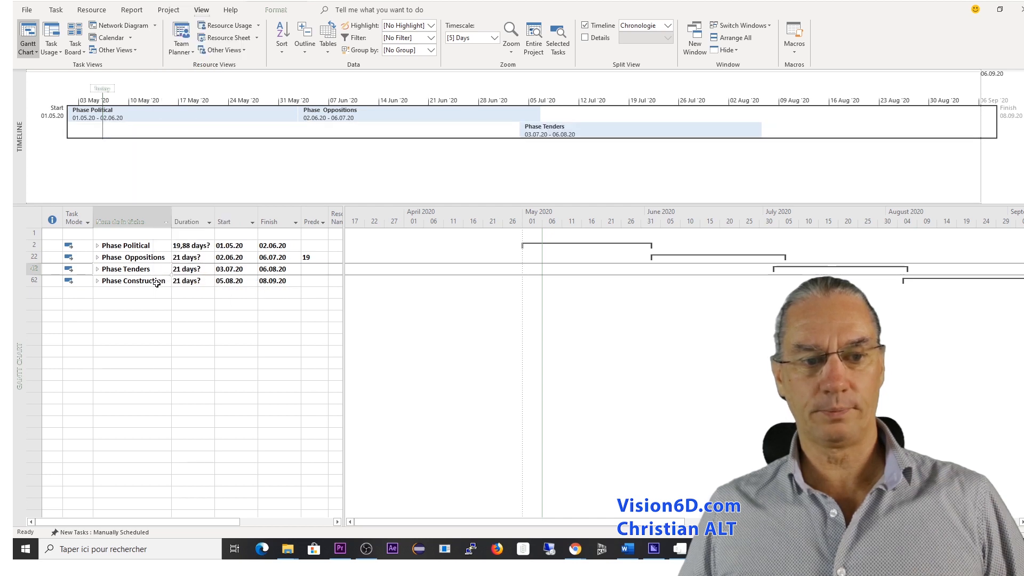
right_click(160, 284)
left_click(200, 258)
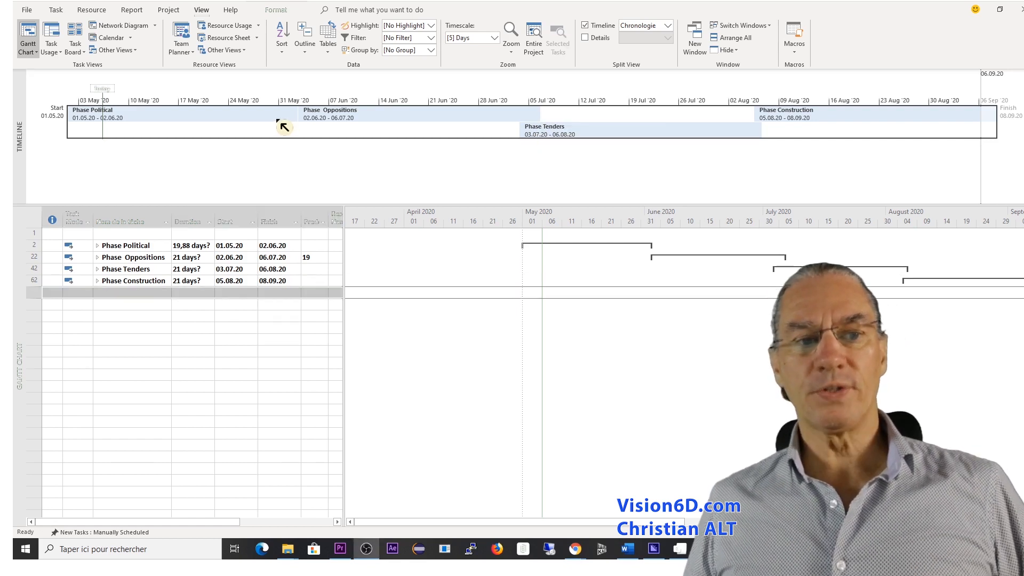
Fill the Phase Political timeline bar with the lightest theme orange and the Phase Oppositions bar with the next darker orange.
right_click(273, 117)
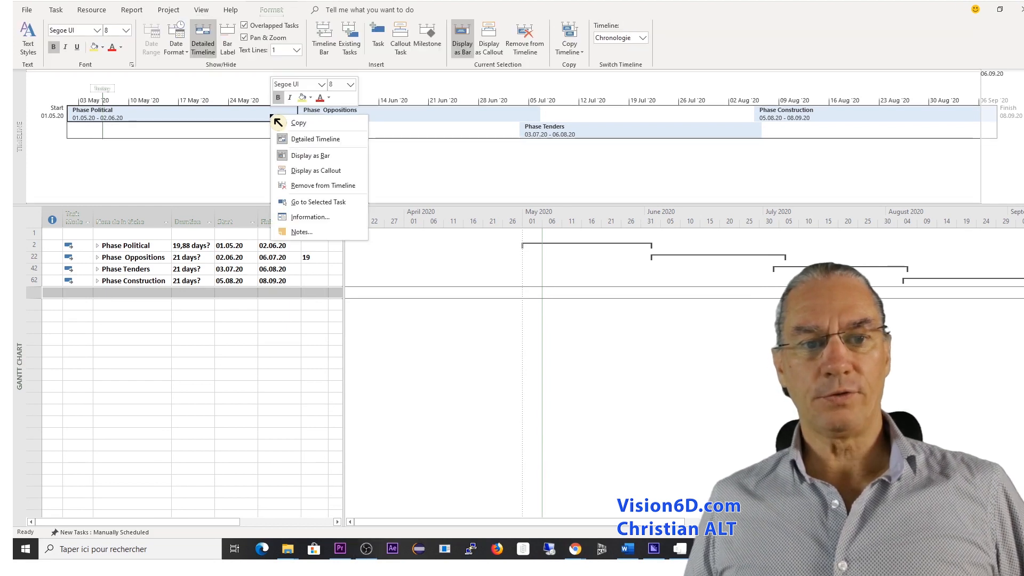
left_click(312, 99)
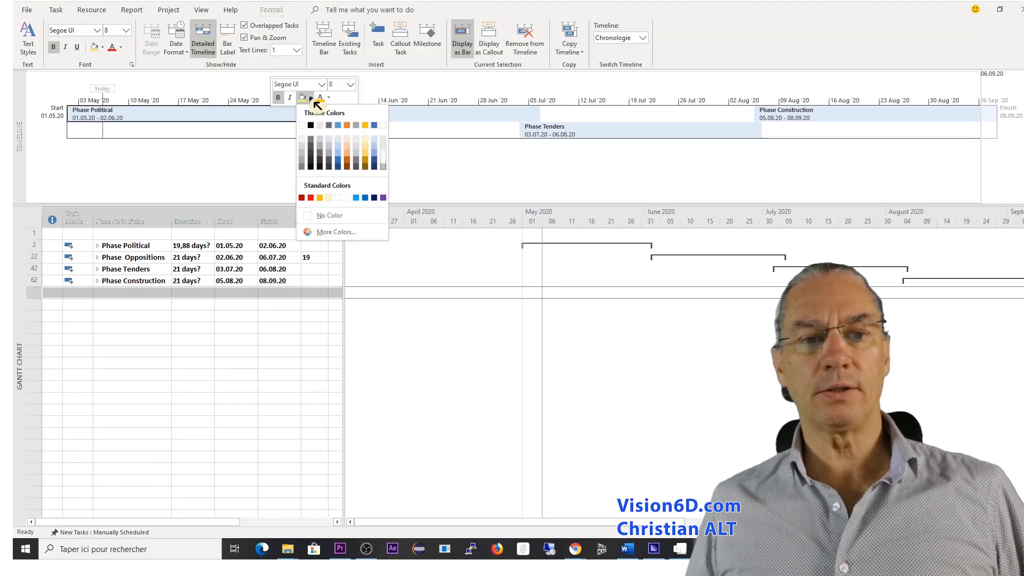
left_click(347, 138)
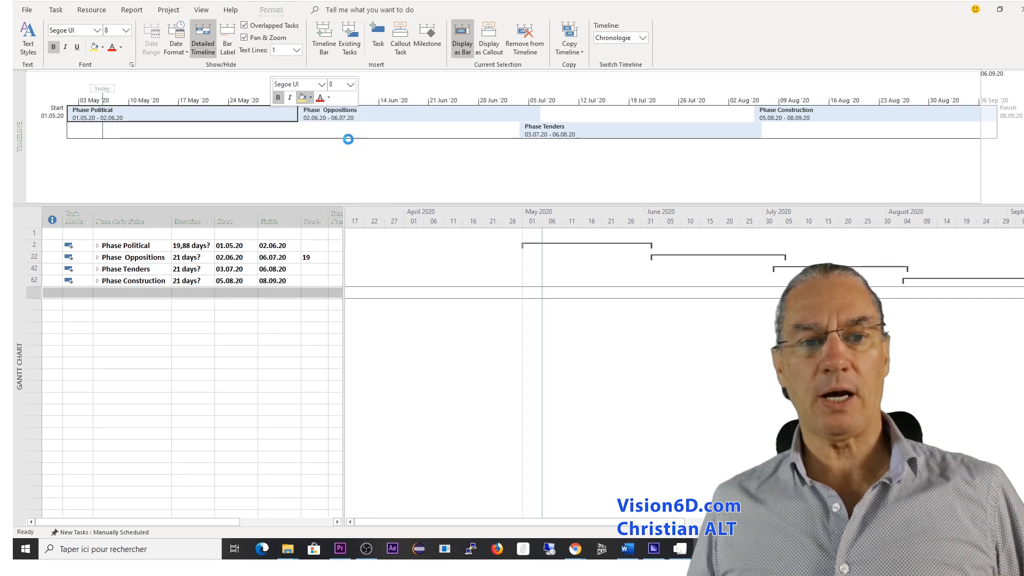
right_click(425, 113)
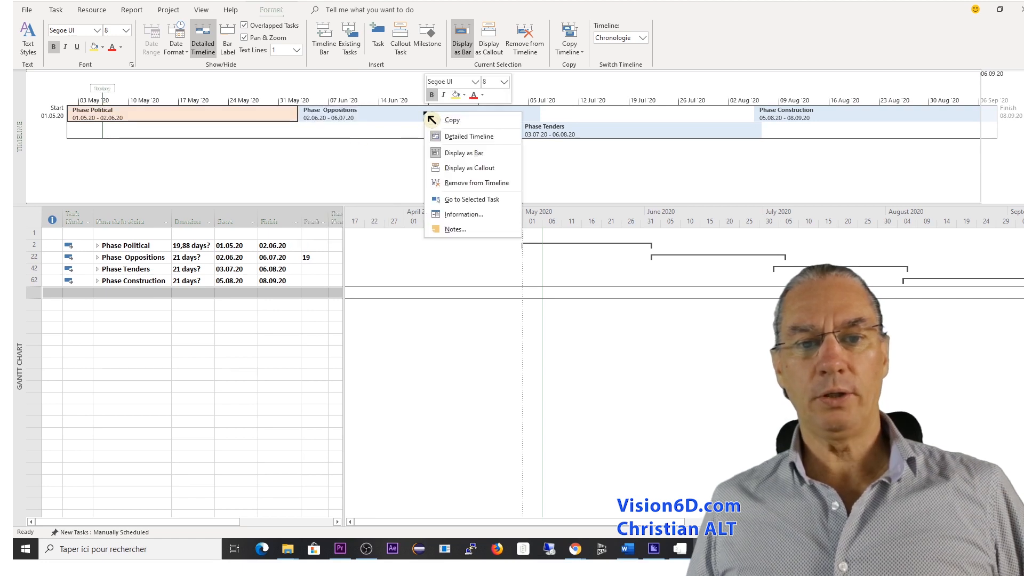
left_click(464, 95)
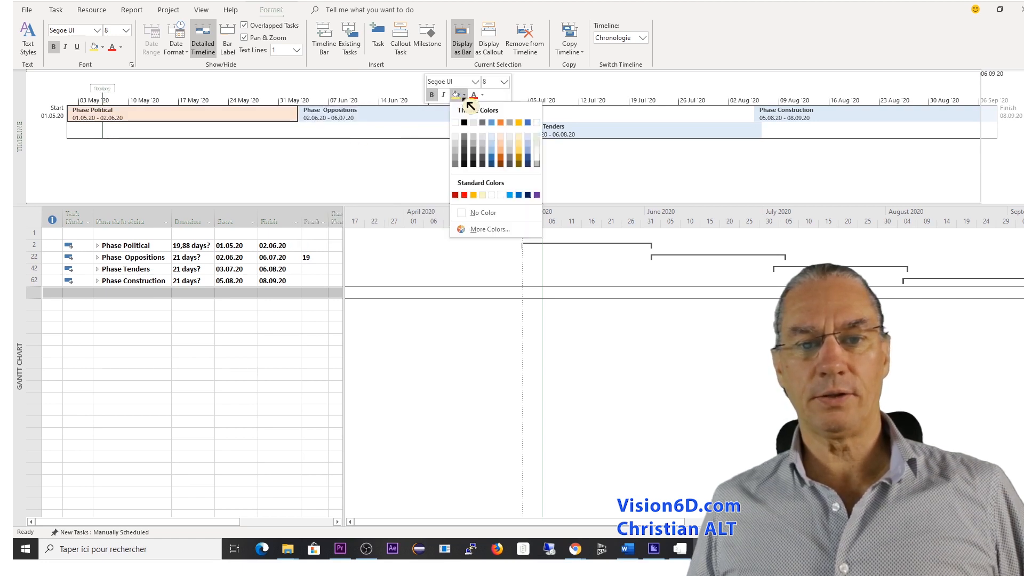
left_click(502, 144)
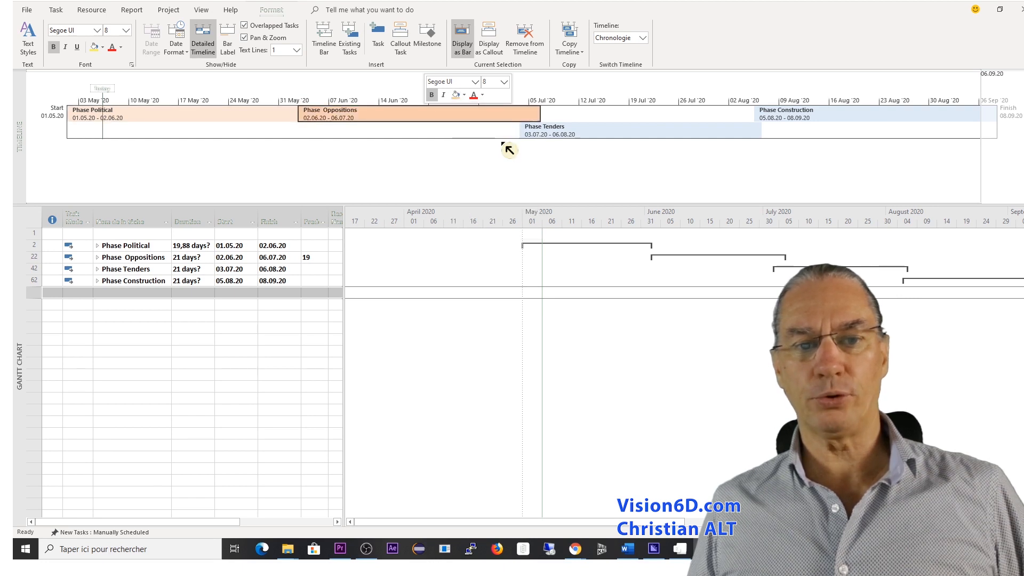
Fill the Phase Tenders timeline bar with a medium orange and the Phase Construction bar with a dark orange.
right_click(594, 127)
left_click(634, 110)
left_click(671, 165)
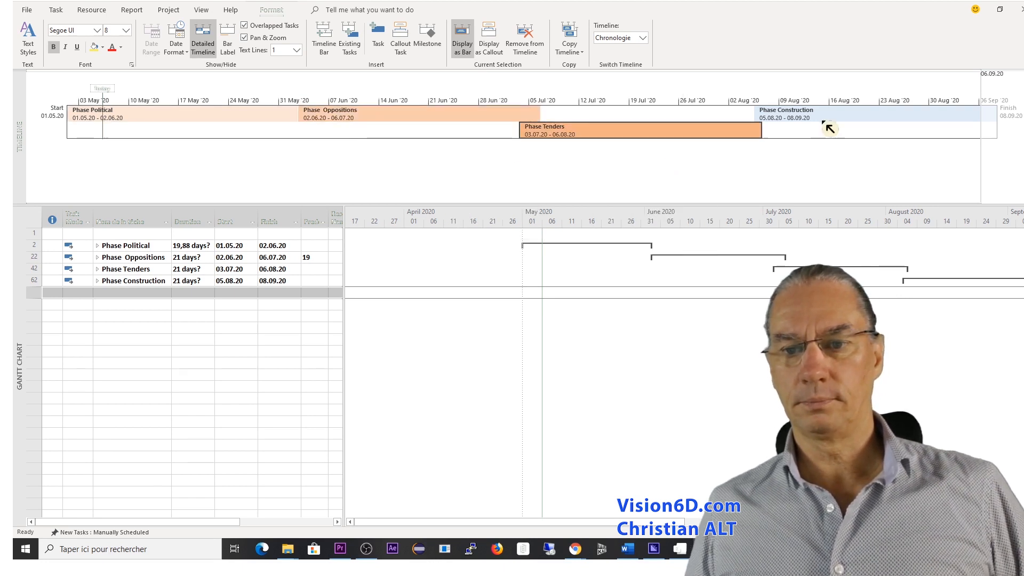
right_click(840, 113)
left_click(882, 98)
left_click(919, 170)
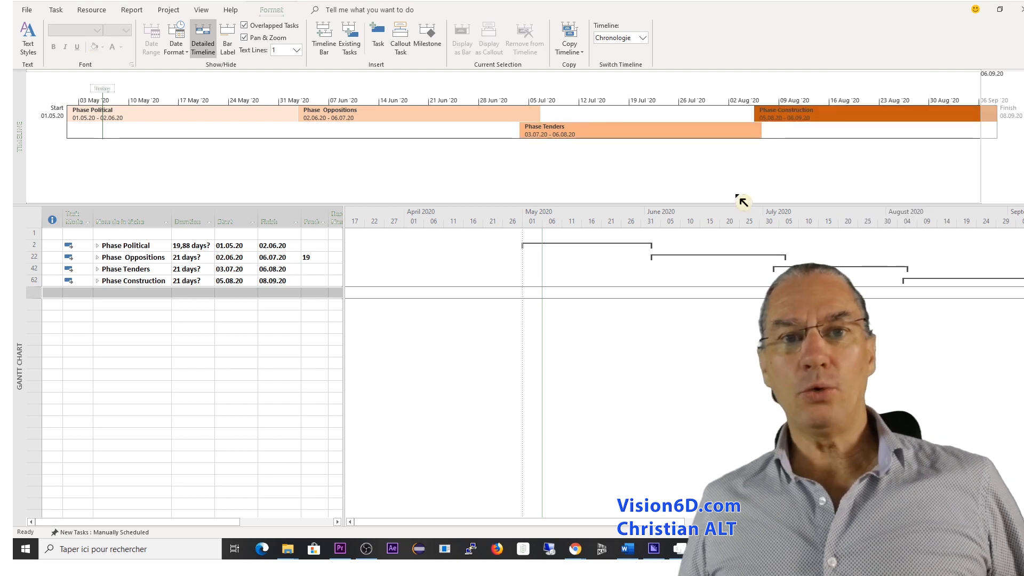